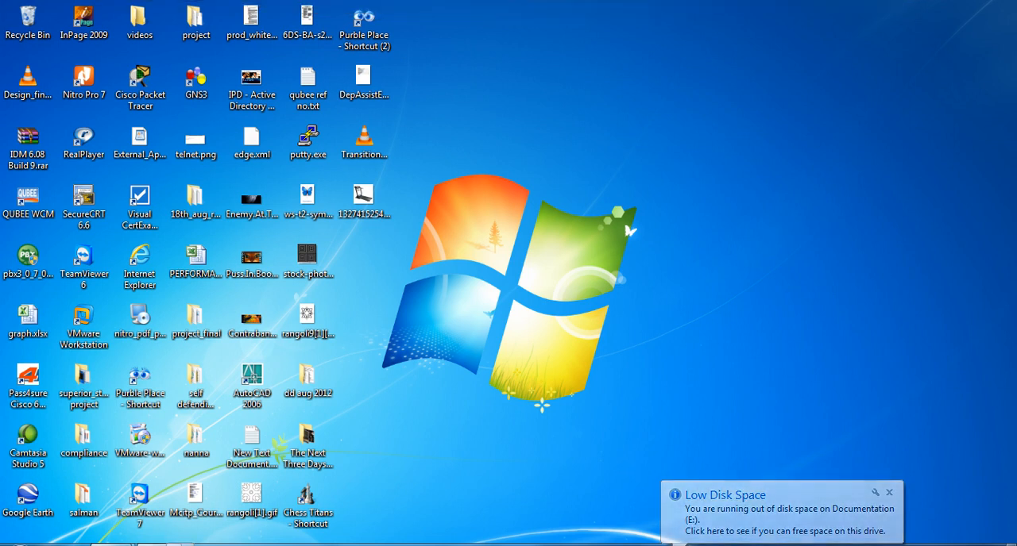
- Switch to the Windows Server 2008 R2 virtual machine and open DNS Manager, adding the uncontactable server anyway
{"action": "mouse_move", "coordinate": [179, 543]}
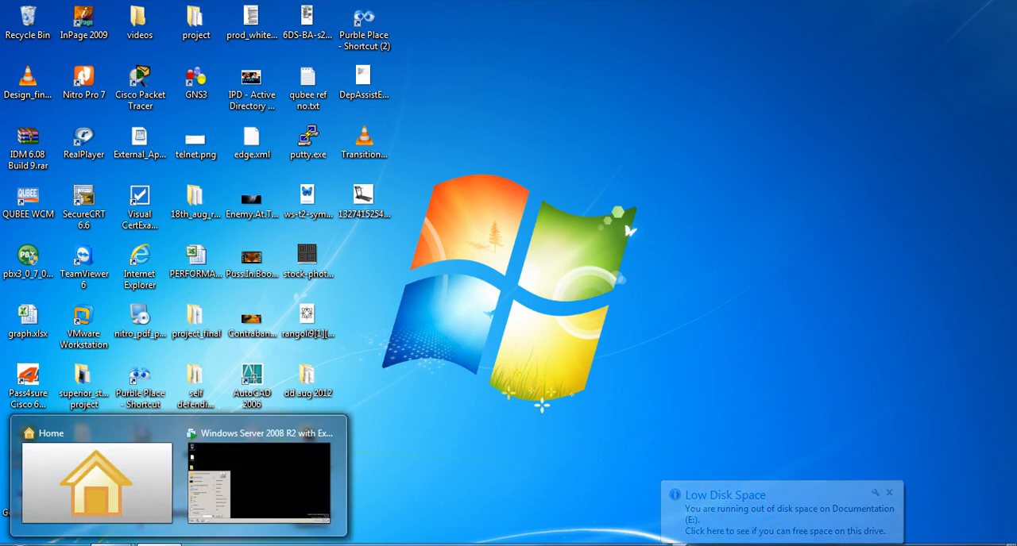
{"action": "left_click", "coordinate": [231, 518]}
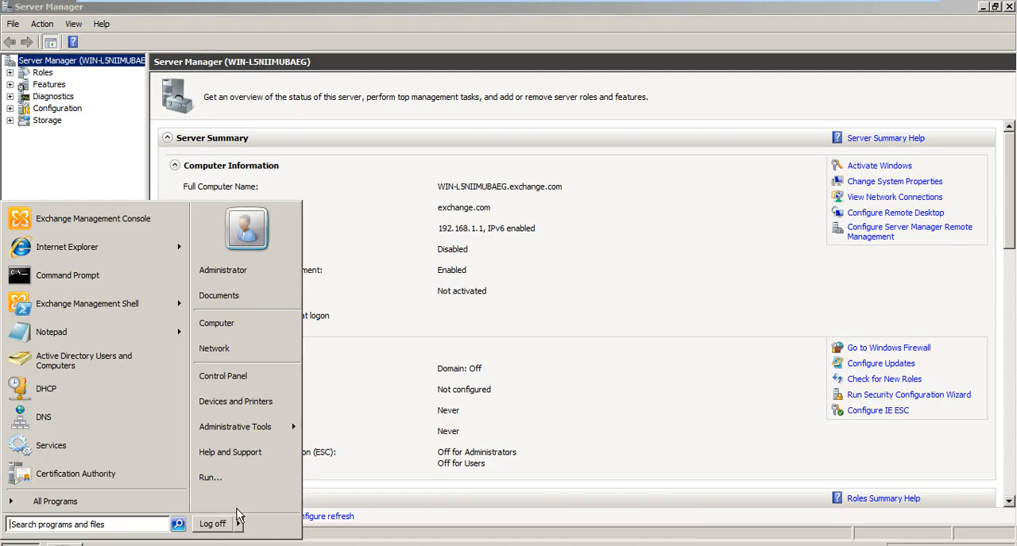
{"action": "left_click", "coordinate": [30, 417]}
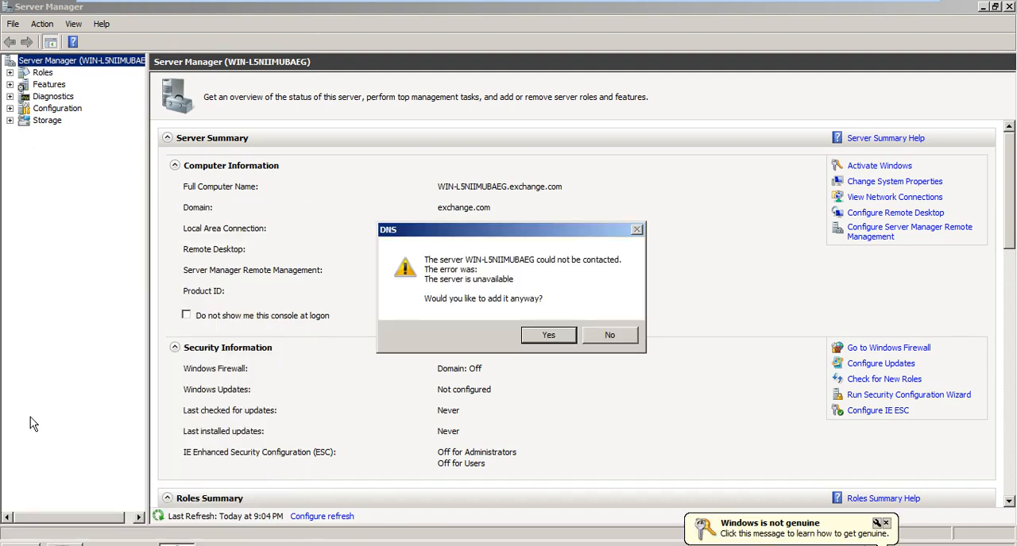
{"action": "left_click", "coordinate": [534, 337]}
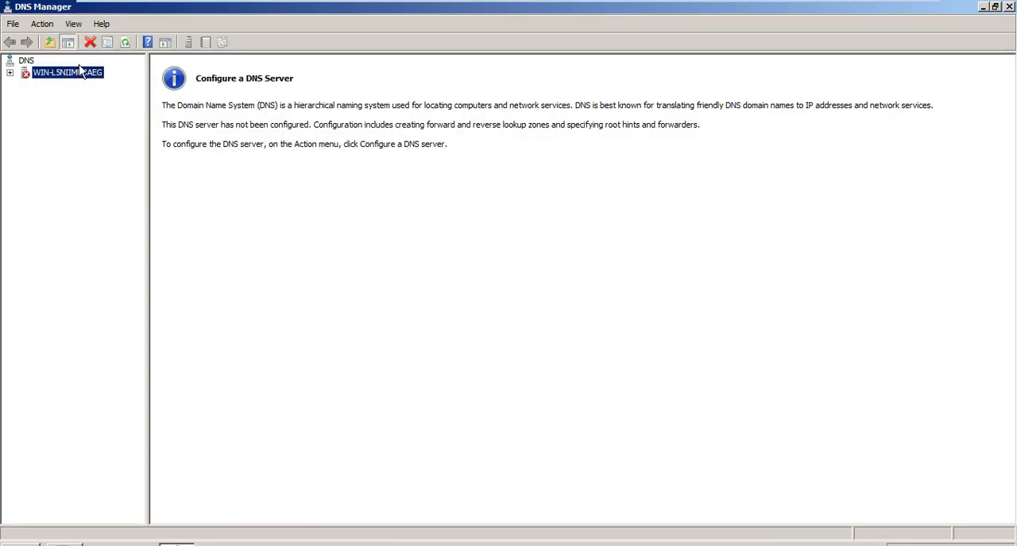
- Start the DNS Server service on the listed server
{"action": "right_click", "coordinate": [79, 74]}
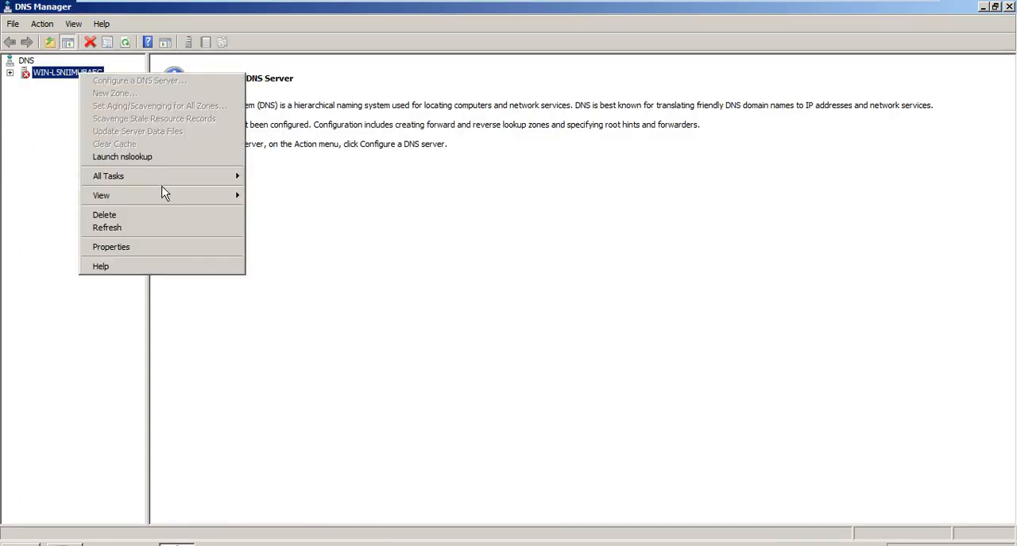
{"action": "mouse_move", "coordinate": [162, 185]}
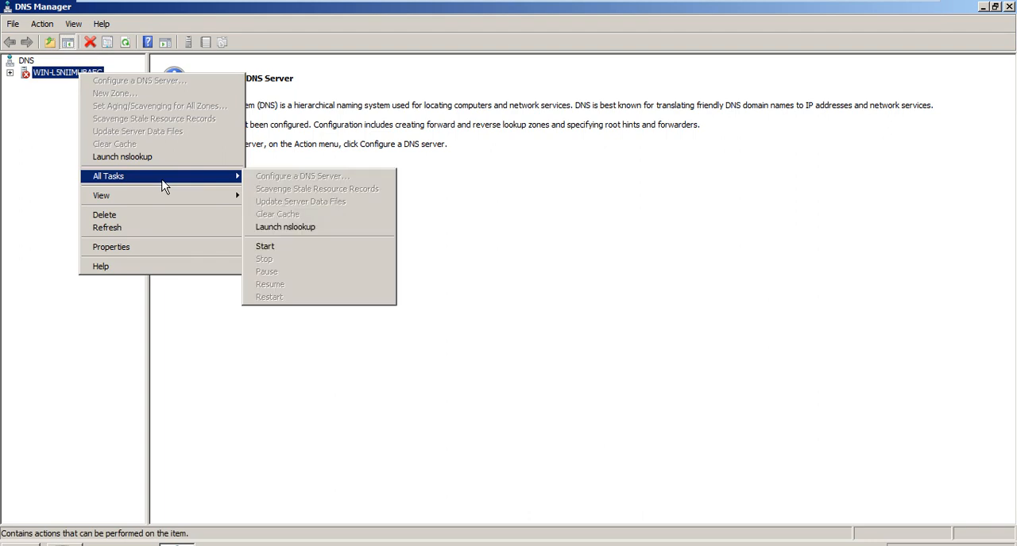
{"action": "left_click", "coordinate": [292, 247]}
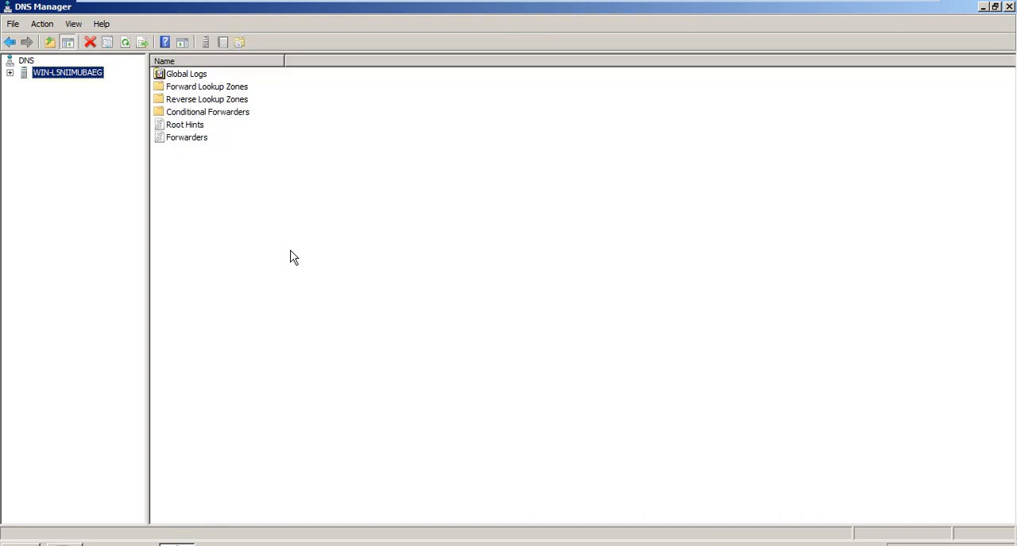
- Begin a new primary forward lookup zone stored in Active Directory, replicated to all DNS servers on domain controllers in the exchange.com domain
{"action": "key", "text": "shift+F10"}
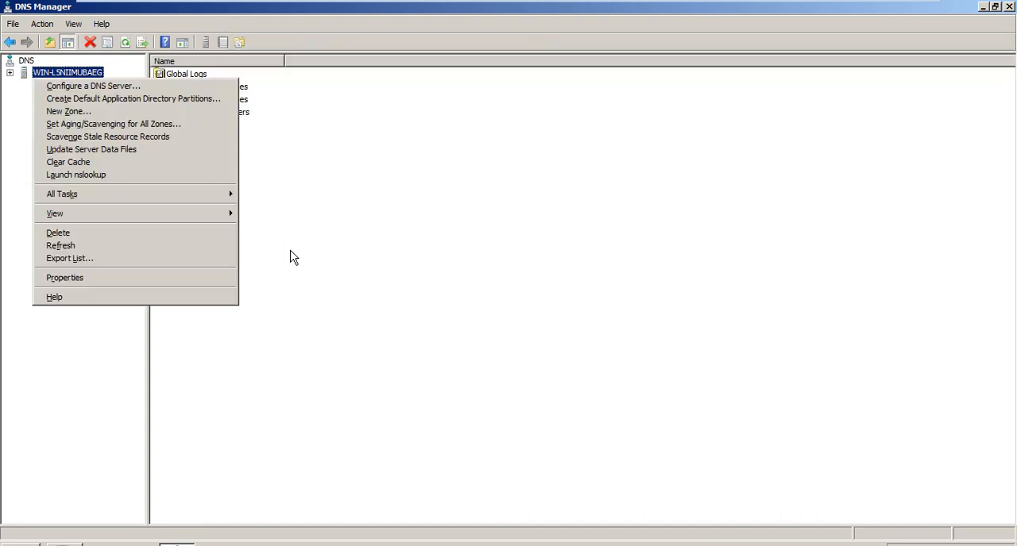
{"action": "left_click", "coordinate": [97, 114]}
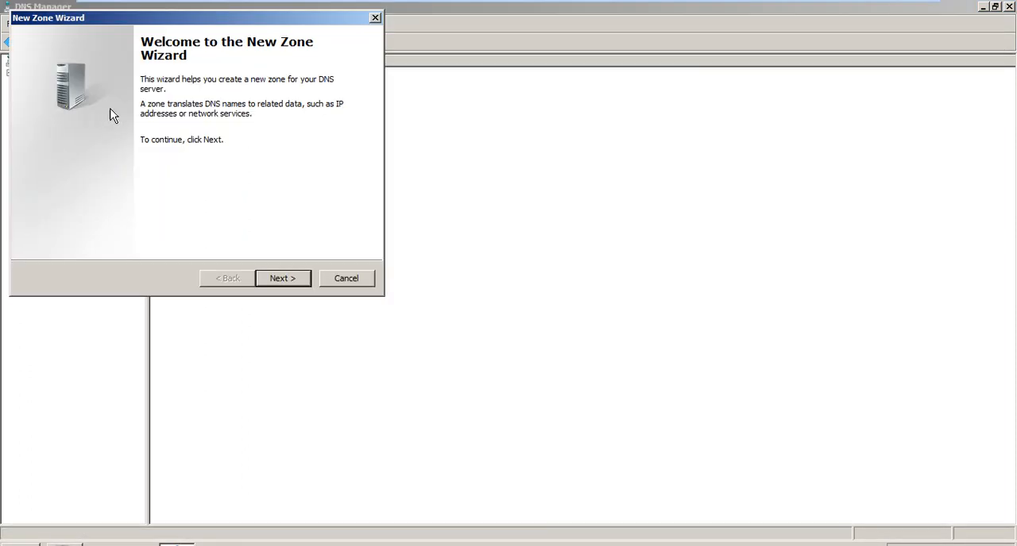
{"action": "left_click", "coordinate": [285, 282]}
{"action": "left_click", "coordinate": [286, 282]}
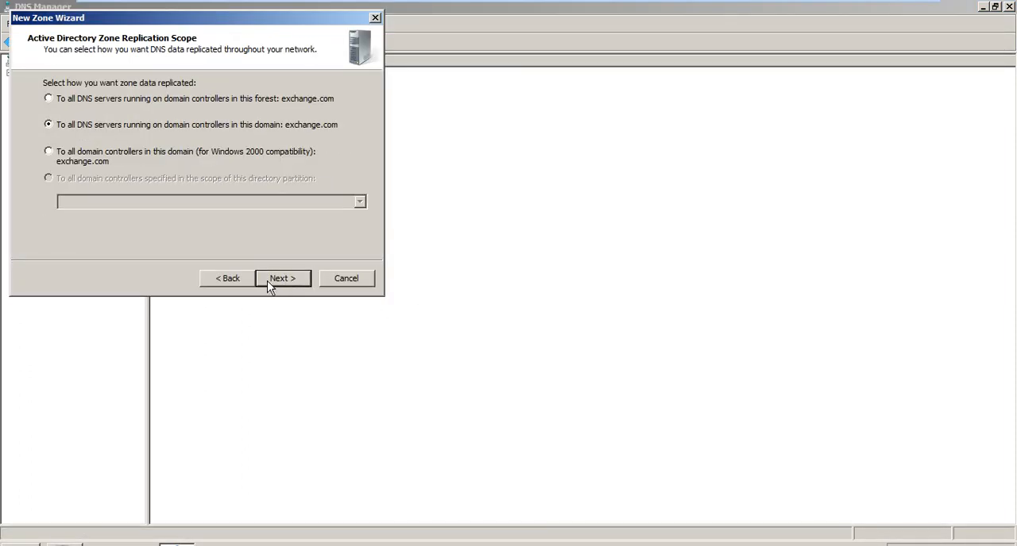
{"action": "left_click", "coordinate": [229, 278]}
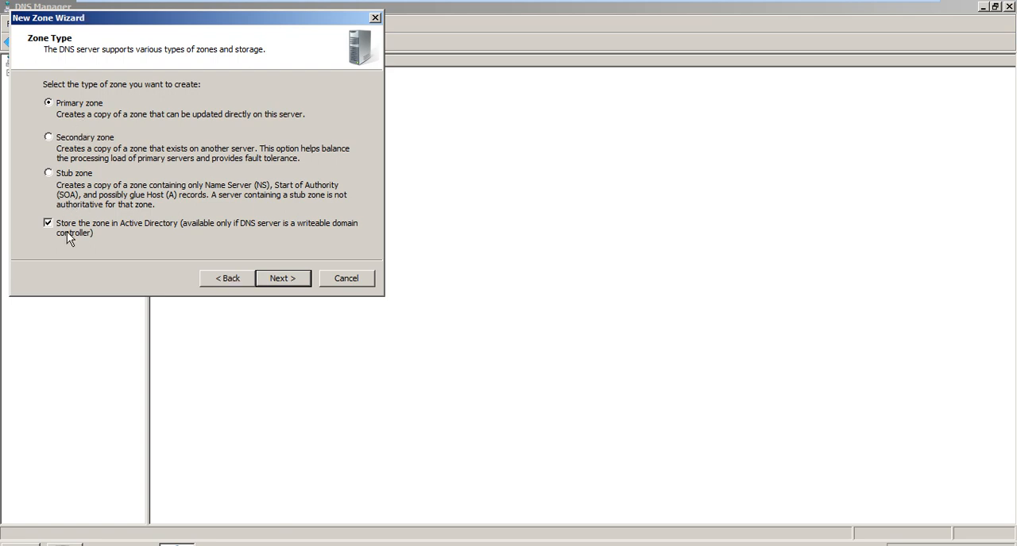
{"action": "left_click", "coordinate": [273, 281]}
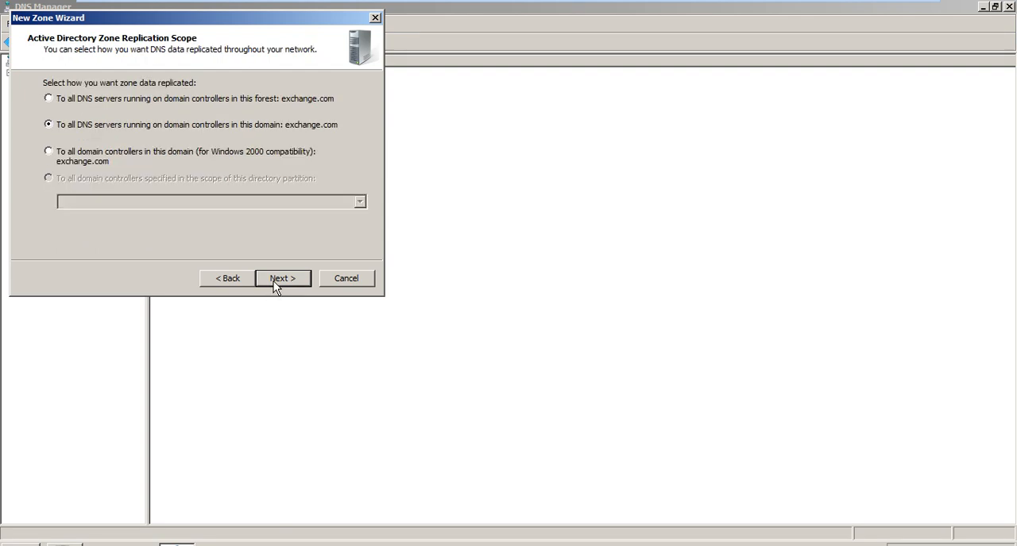
{"action": "left_click", "coordinate": [274, 281]}
{"action": "left_click", "coordinate": [273, 281]}
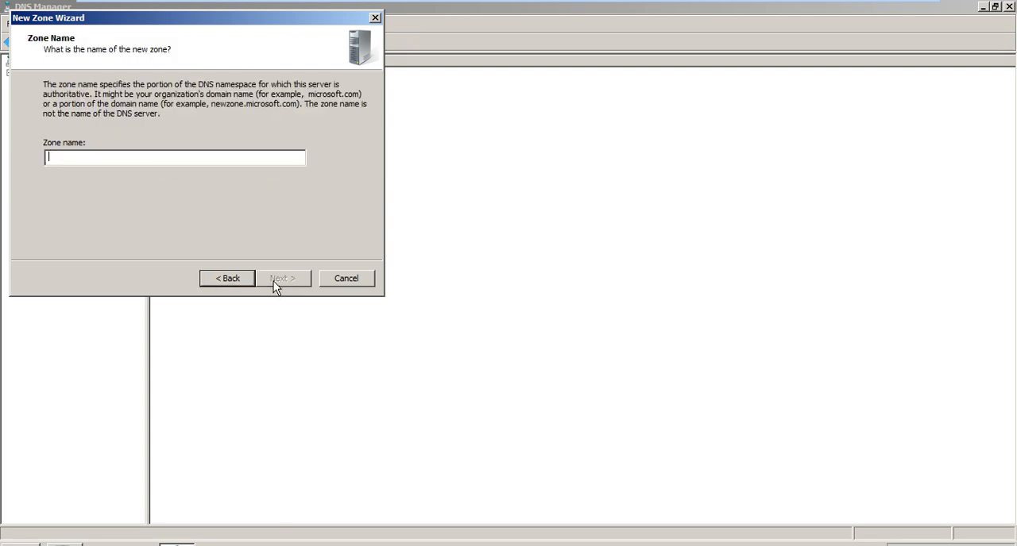
- Name the new zone test.com and finish creating it with the default dynamic update setting
{"action": "type", "text": "test.com"}
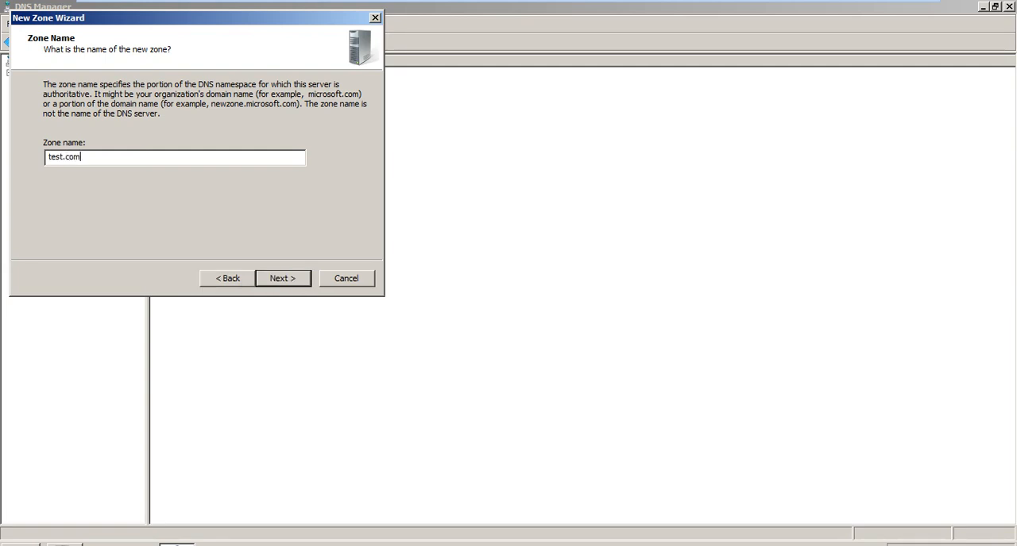
{"action": "left_click", "coordinate": [273, 281]}
{"action": "left_click", "coordinate": [274, 281]}
{"action": "left_click", "coordinate": [274, 281]}
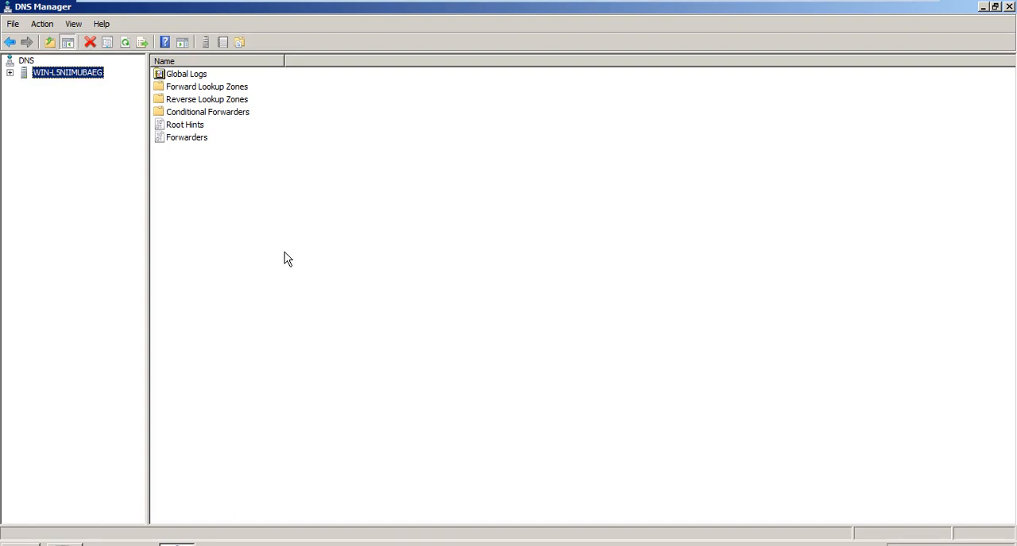
- Browse in Windows Explorer to the C:\Windows\System32\dns folder
{"action": "key", "text": "super+e"}
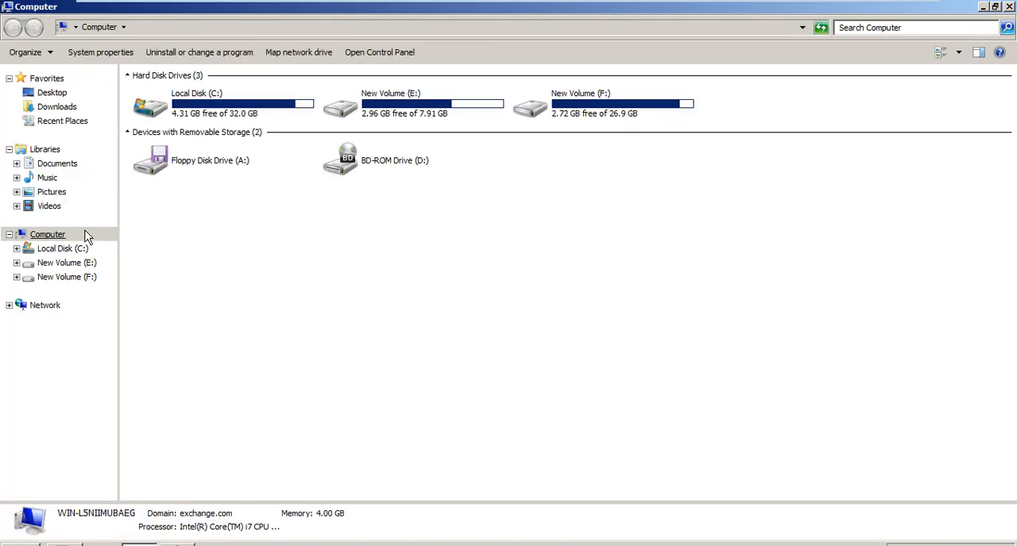
{"action": "left_click", "coordinate": [64, 251]}
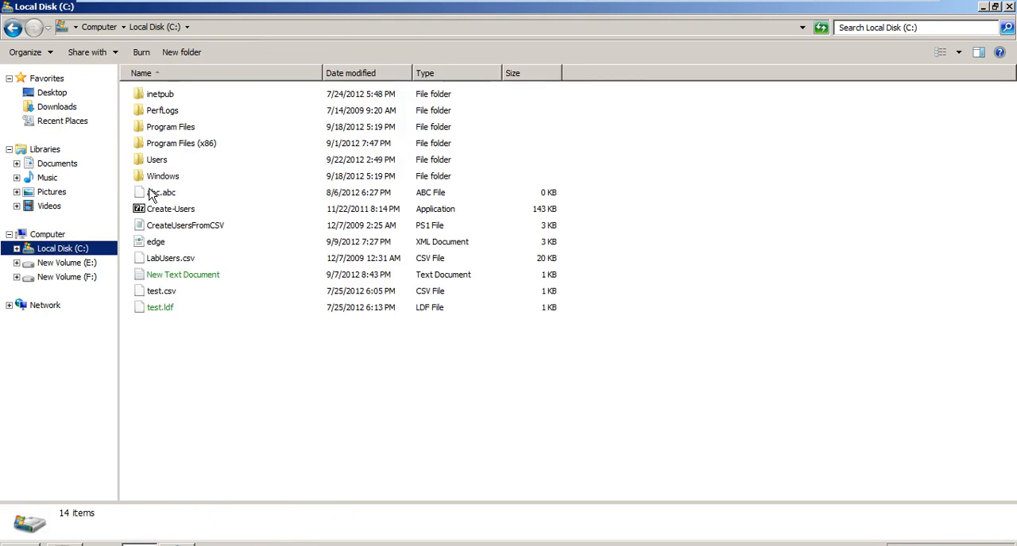
{"action": "double_click", "coordinate": [180, 176]}
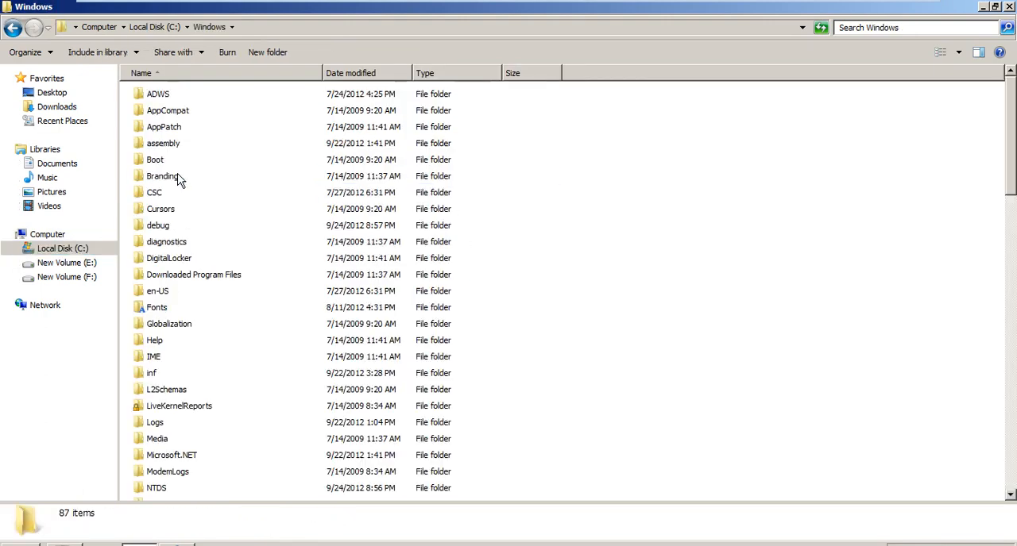
{"action": "left_click", "coordinate": [178, 176]}
{"action": "type", "text": "sys"}
{"action": "left_click", "coordinate": [178, 176]}
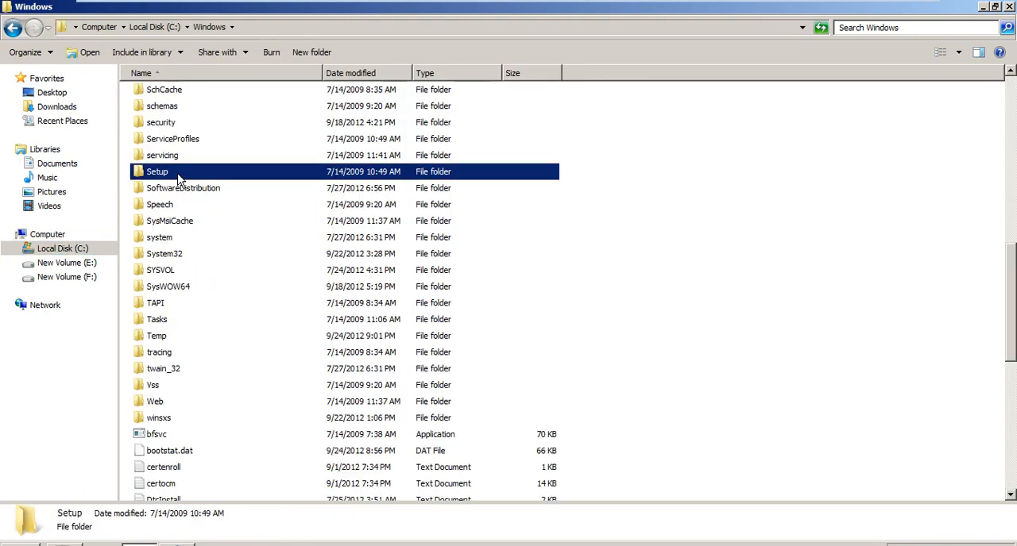
{"action": "key", "text": "Down"}
{"action": "key", "text": "Down"}
{"action": "key", "text": "Down"}
{"action": "key", "text": "Down"}
{"action": "key", "text": "Down"}
{"action": "key", "text": "Return"}
{"action": "type", "text": "ardn"}
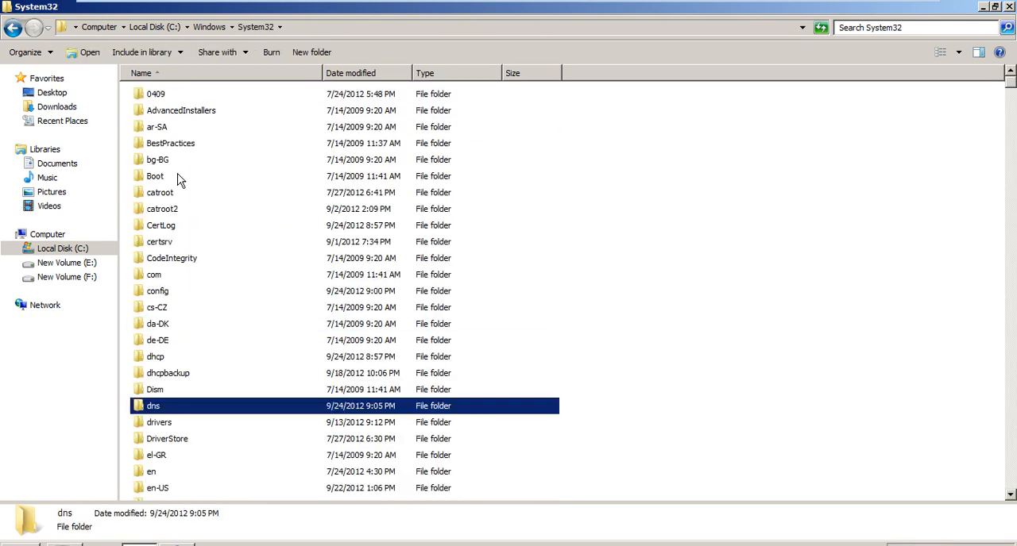
{"action": "key", "text": "Return"}
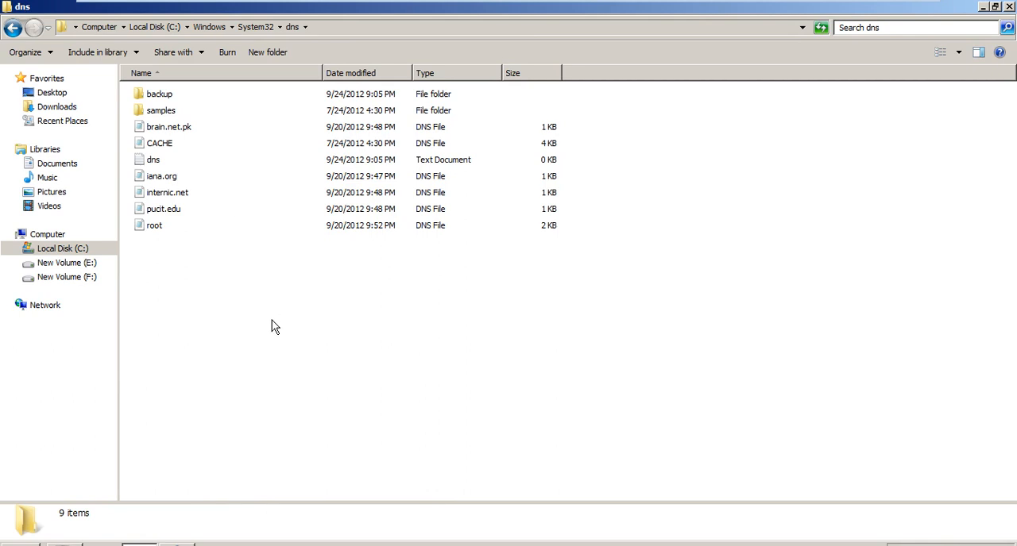
- Permanently delete the brain.net.pk, iana.org, internic.net and pucit.edu DNS files from the dns folder
{"action": "left_click", "coordinate": [169, 130]}
{"action": "key", "text": "ctrl+Down"}
{"action": "key", "text": "ctrl+Down"}
{"action": "key", "text": "ctrl+Down"}
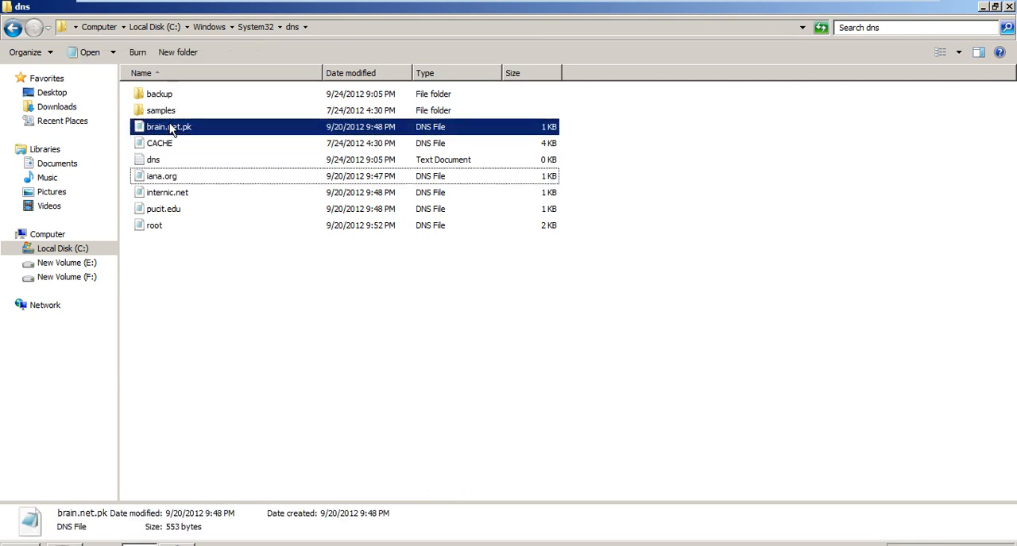
{"action": "key", "text": "ctrl+space"}
{"action": "key", "text": "ctrl+Down"}
{"action": "key", "text": "ctrl+space"}
{"action": "key", "text": "ctrl+Down"}
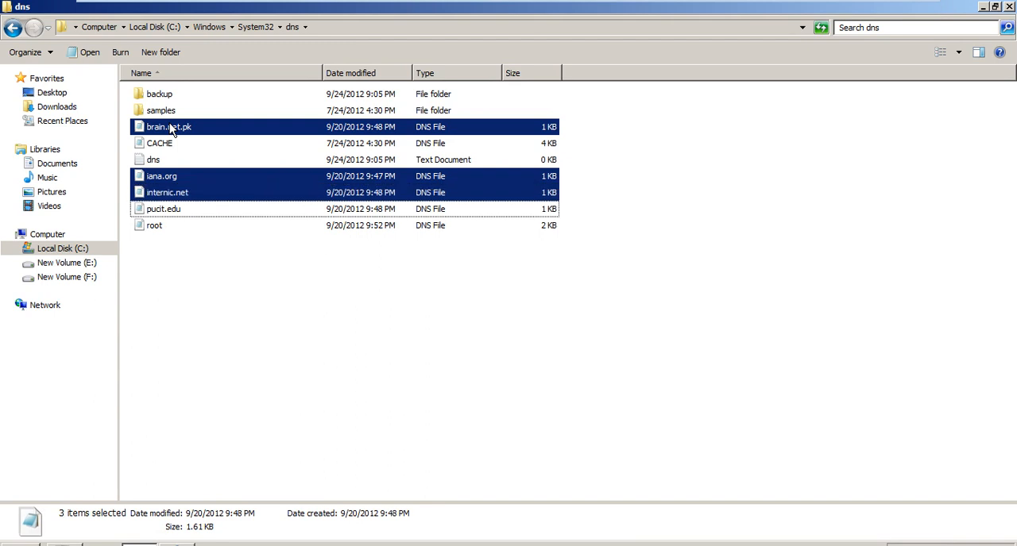
{"action": "key", "text": "ctrl+space"}
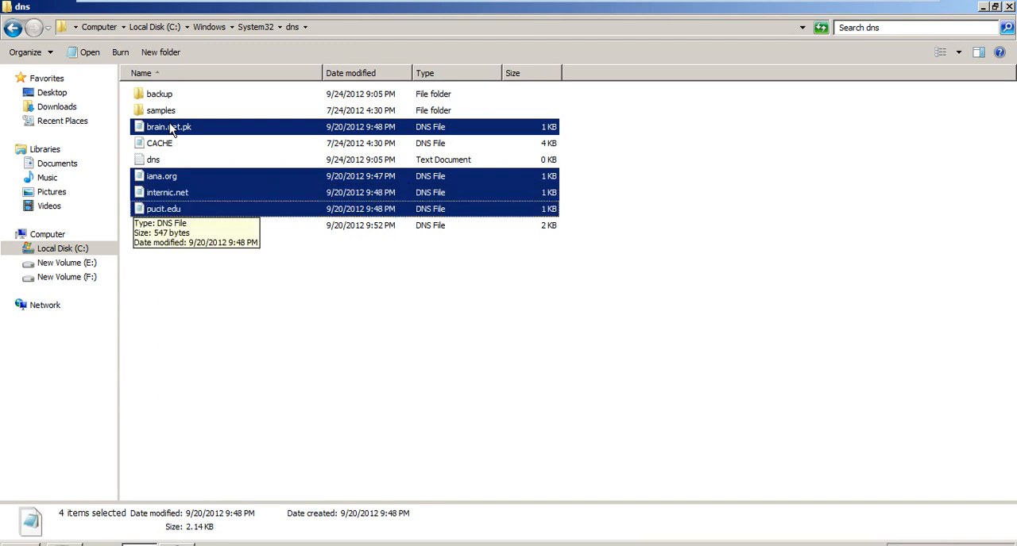
{"action": "key", "text": "shift+Delete"}
{"action": "key", "text": "Return"}
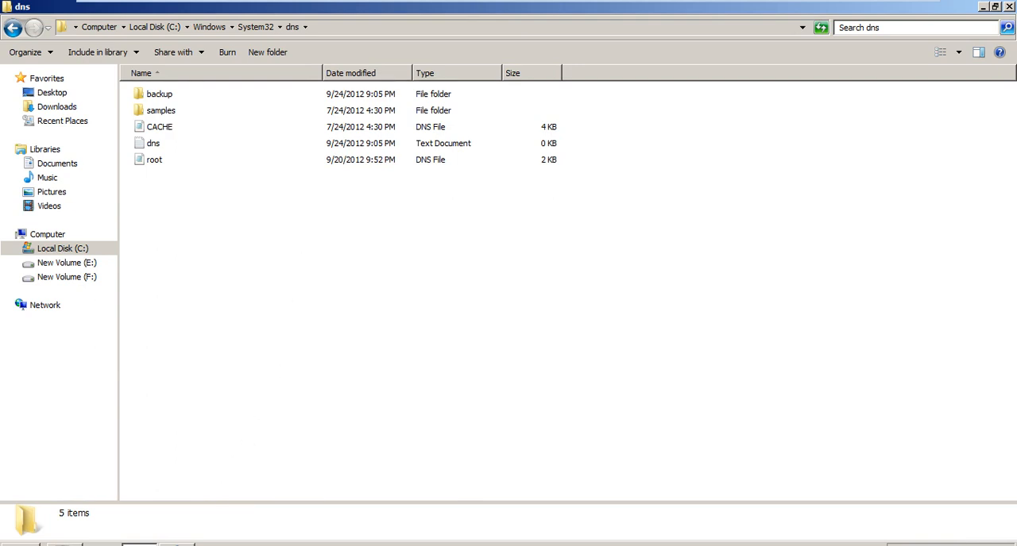
- Return to DNS Manager and display the server's forward lookup zones
{"action": "left_click", "coordinate": [177, 545]}
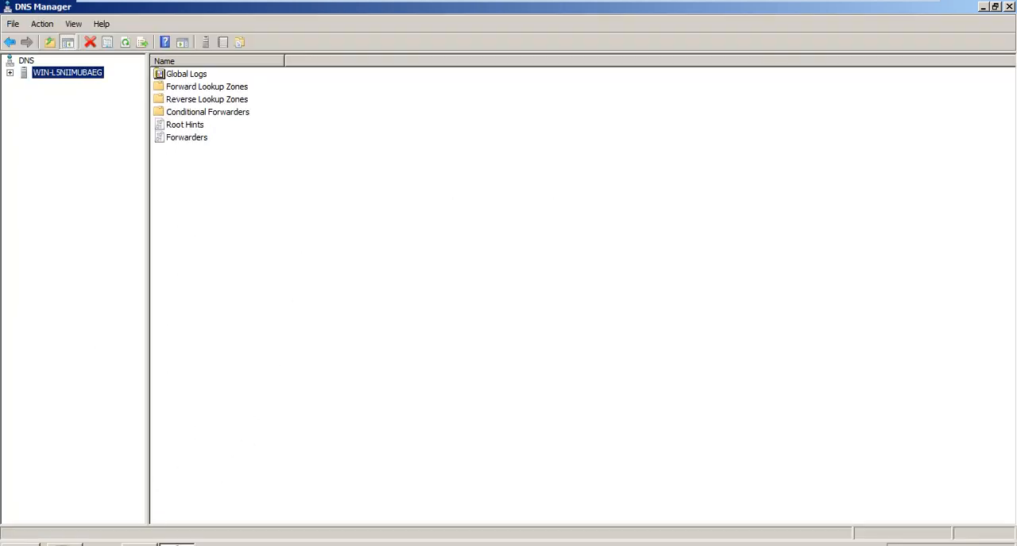
{"action": "left_click", "coordinate": [9, 73]}
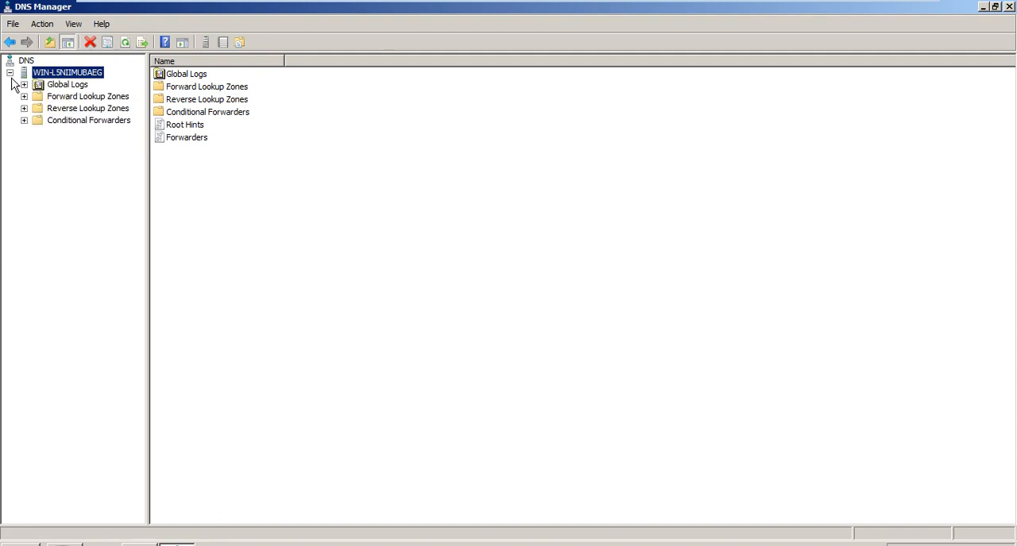
{"action": "left_click", "coordinate": [23, 97]}
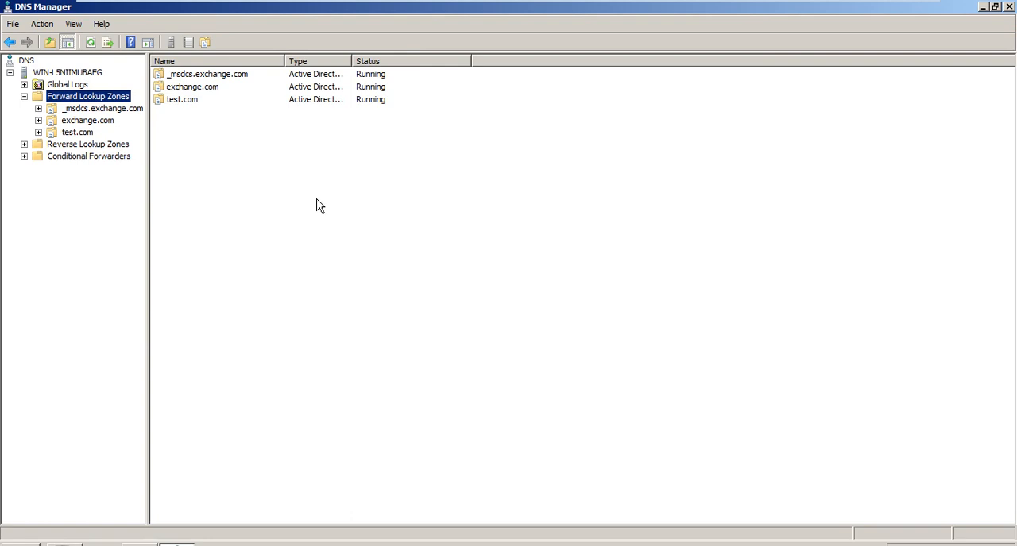
- Check the zone type in the exchange.com zone's general properties, leaving the settings as they are
{"action": "left_click", "coordinate": [84, 122]}
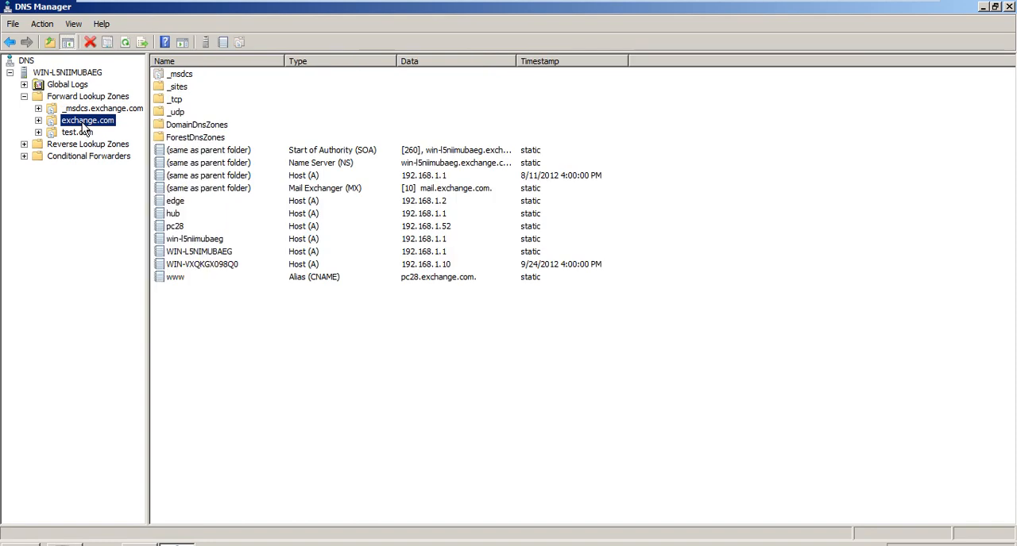
{"action": "right_click", "coordinate": [82, 123]}
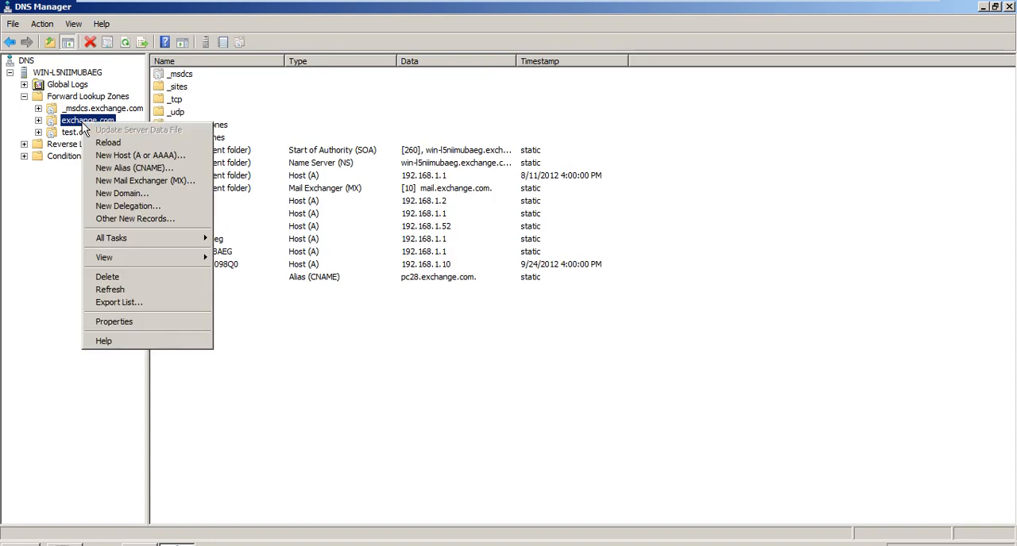
{"action": "left_click", "coordinate": [180, 324]}
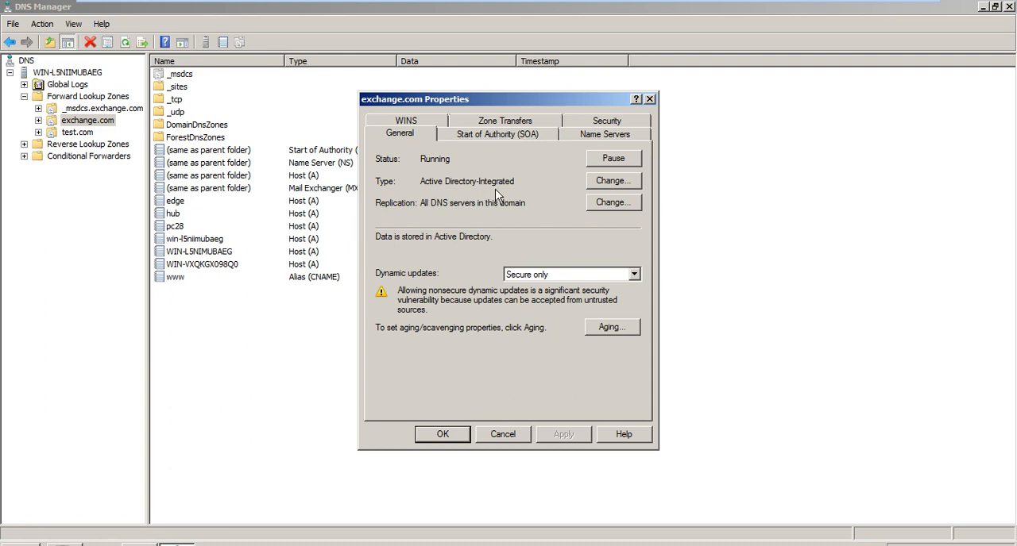
{"action": "left_click", "coordinate": [514, 434]}
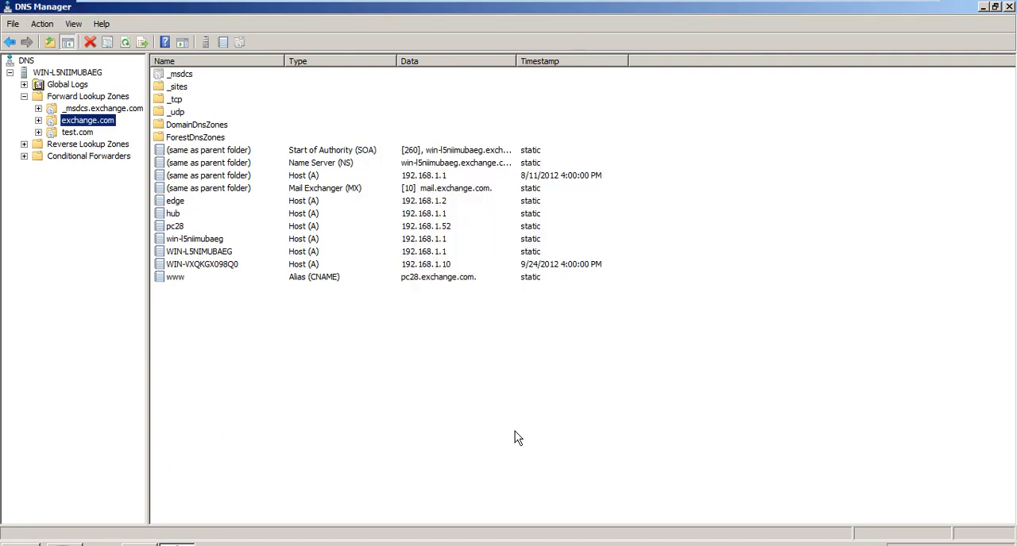
- Open the test.com zone's properties to check its zone type and storage
{"action": "left_click", "coordinate": [89, 133]}
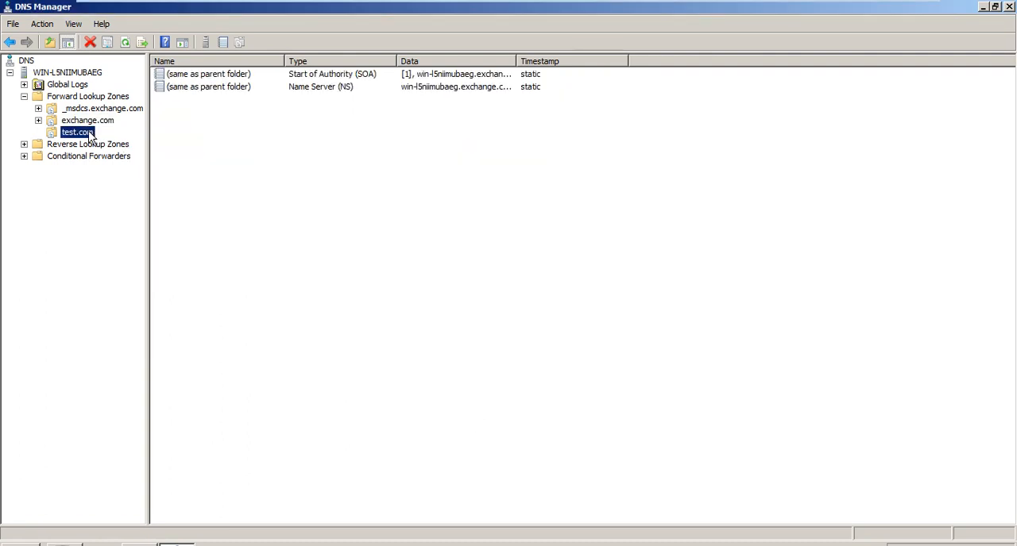
{"action": "right_click", "coordinate": [91, 135]}
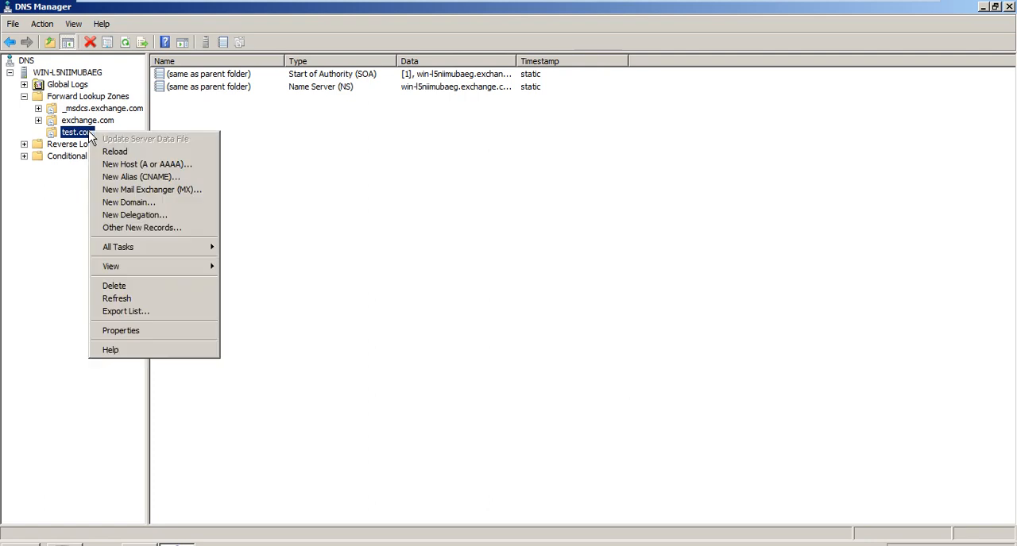
{"action": "left_click", "coordinate": [161, 330]}
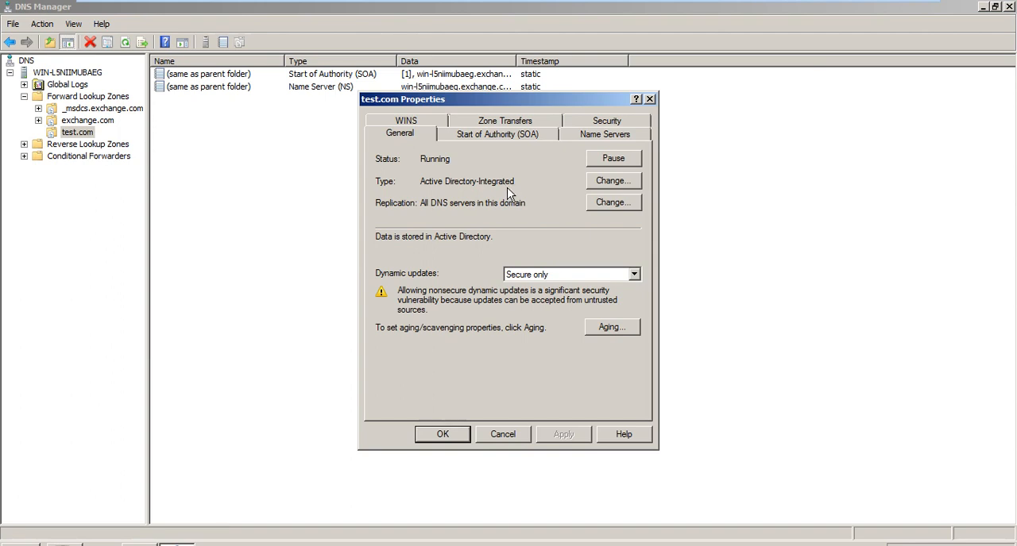
- Change the test.com zone to a primary zone that is not stored in Active Directory, keeping test.com.dns as its zone file
{"action": "left_click", "coordinate": [603, 184]}
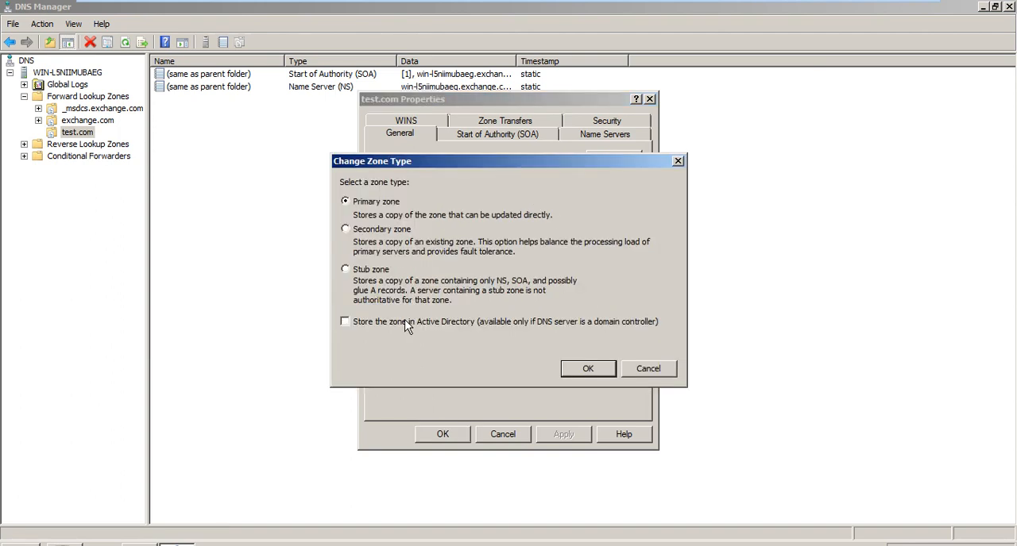
{"action": "left_click", "coordinate": [601, 371]}
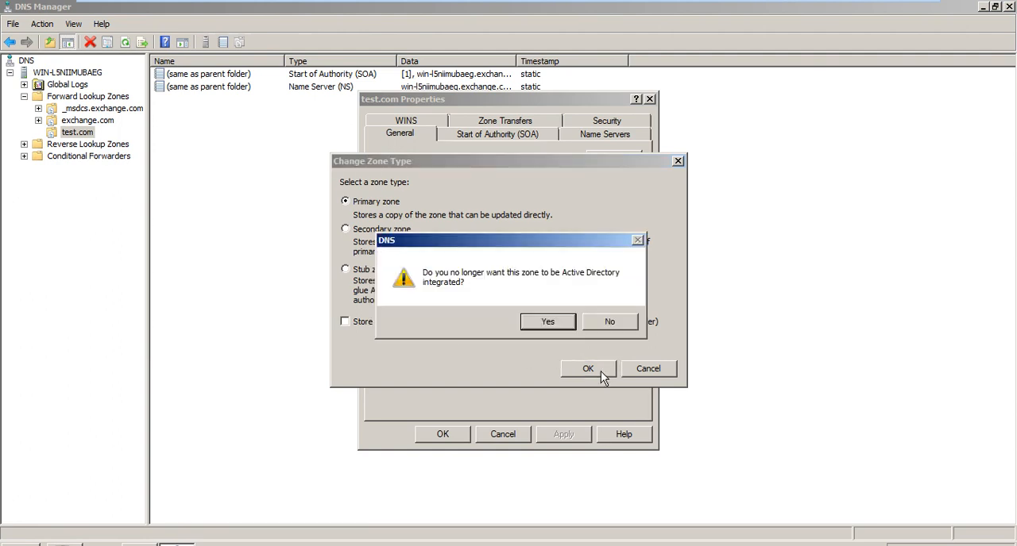
{"action": "left_click", "coordinate": [548, 323]}
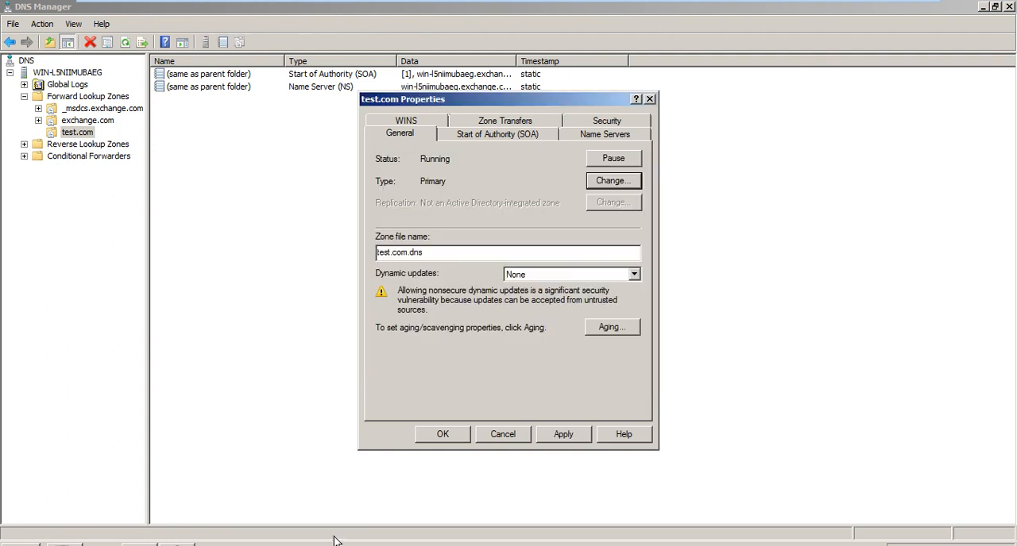
{"action": "left_click", "coordinate": [138, 525]}
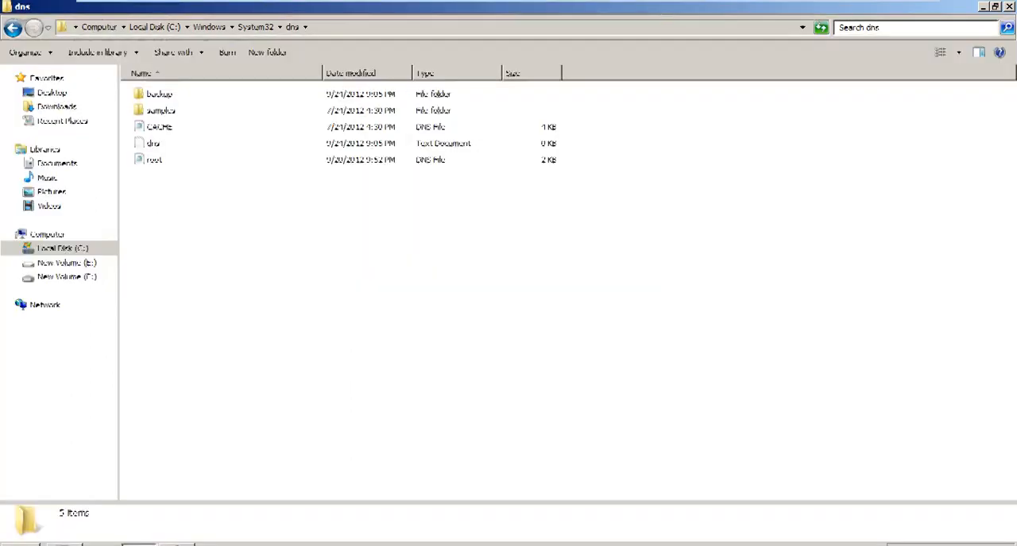
{"action": "left_click", "coordinate": [138, 545]}
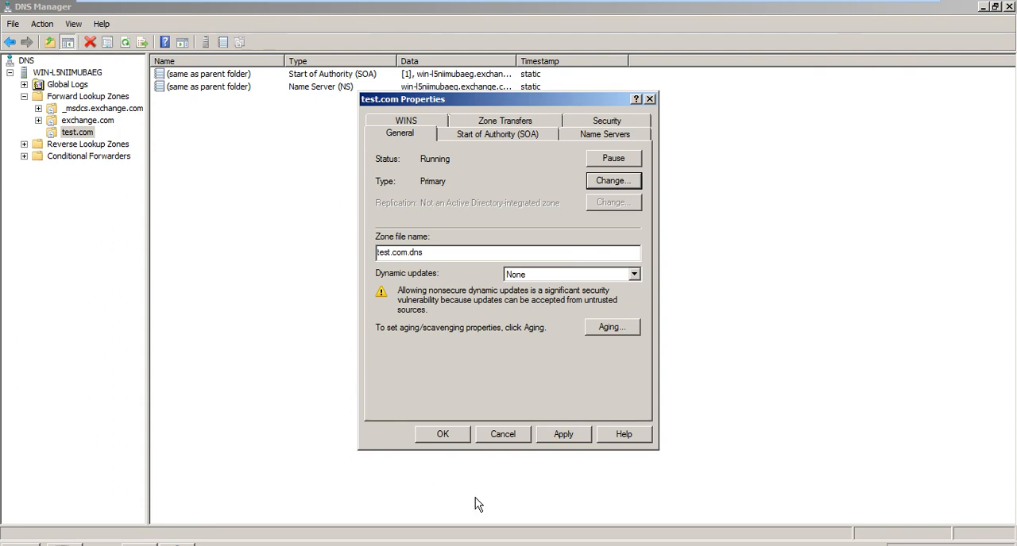
{"action": "left_click", "coordinate": [450, 440]}
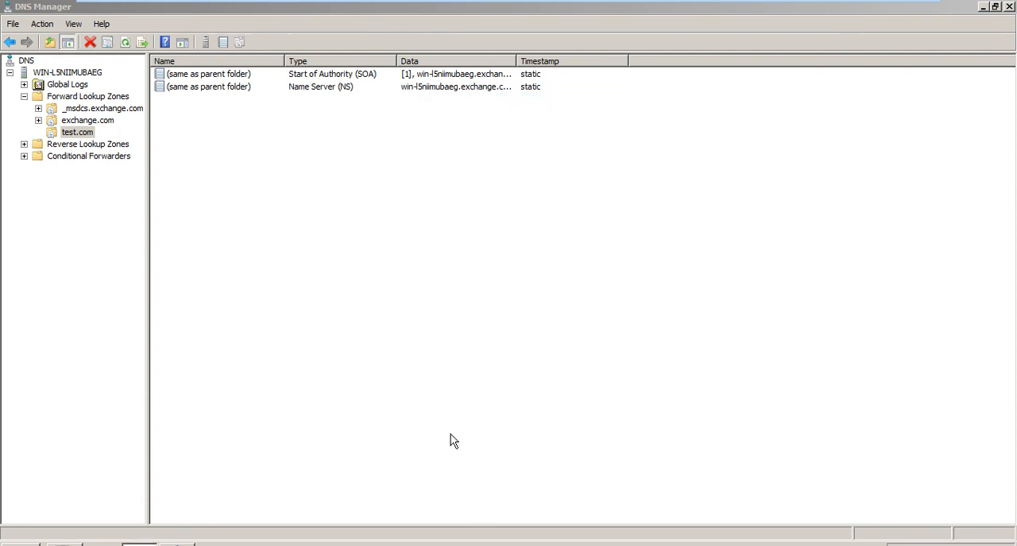
- Check the System32 dns folder for the test.com zone file, and return to DNS Manager
{"action": "left_click", "coordinate": [138, 545]}
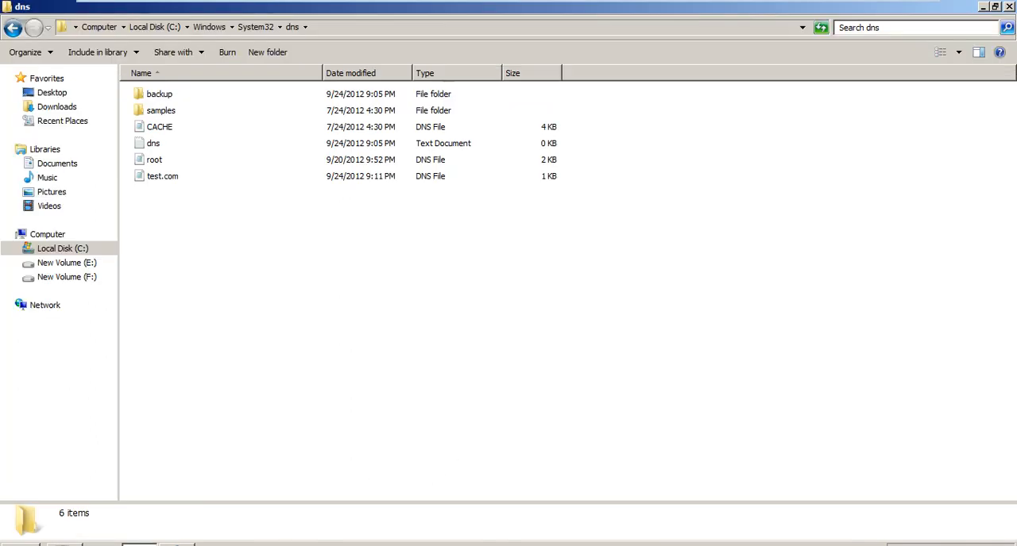
{"action": "left_click", "coordinate": [179, 177]}
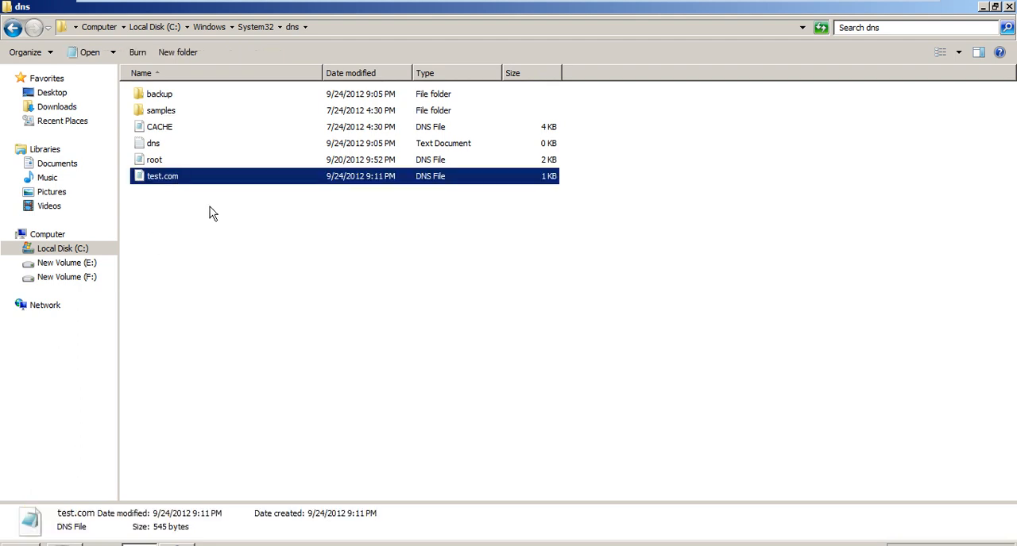
{"action": "left_click", "coordinate": [176, 545]}
{"action": "left_click", "coordinate": [175, 525]}
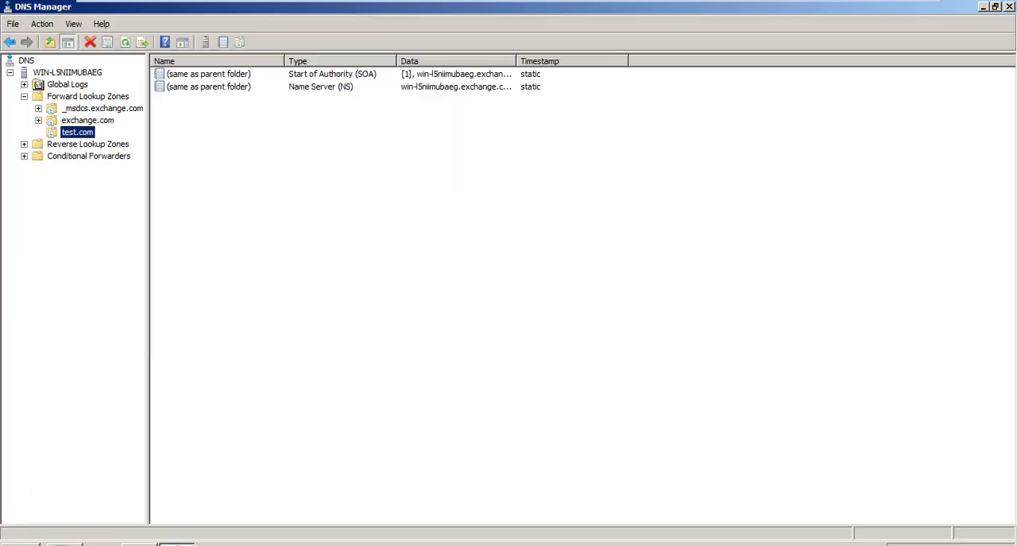
- Convert the test.com zone back to an Active Directory-integrated primary zone and check the dns folder for its zone file
{"action": "right_click", "coordinate": [88, 137]}
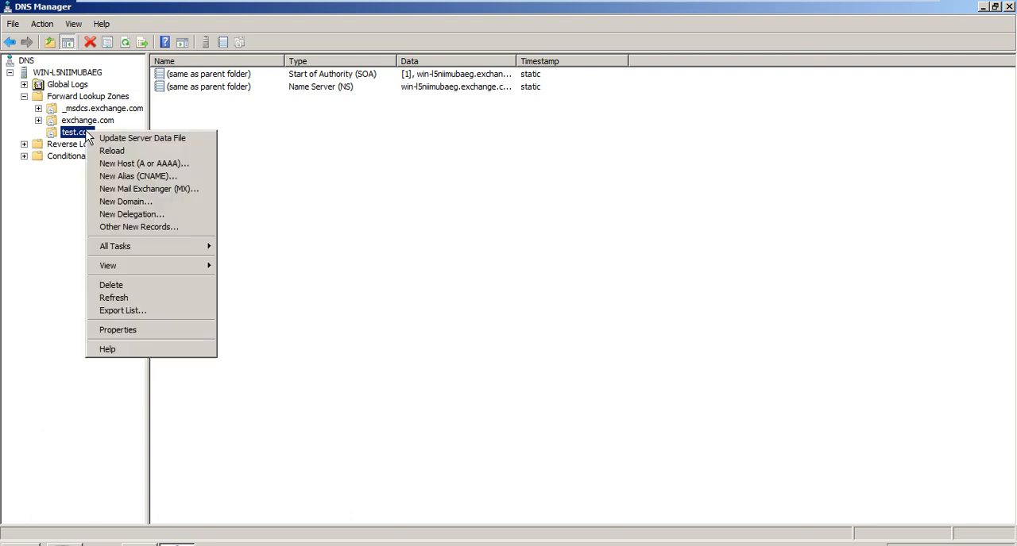
{"action": "left_click", "coordinate": [176, 331]}
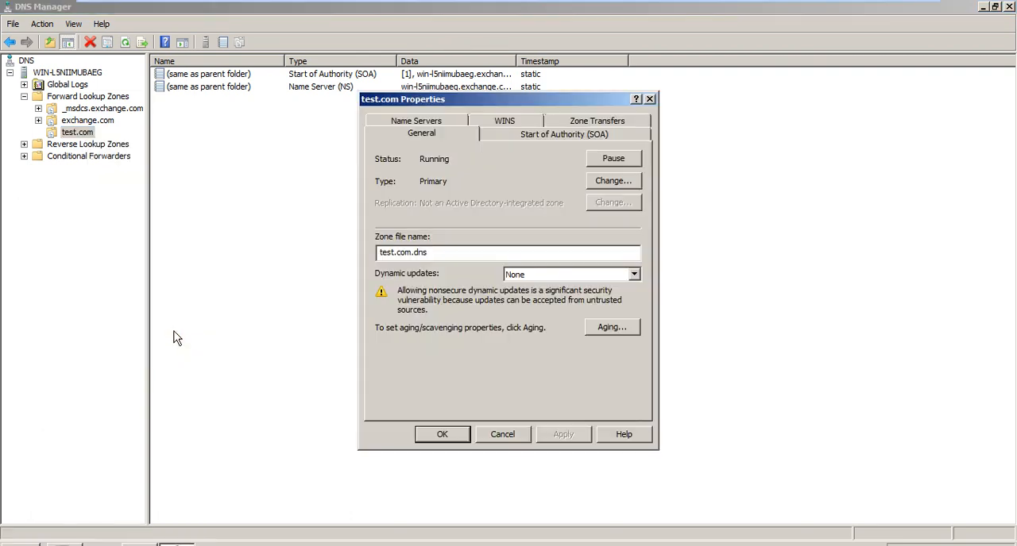
{"action": "left_click", "coordinate": [599, 184]}
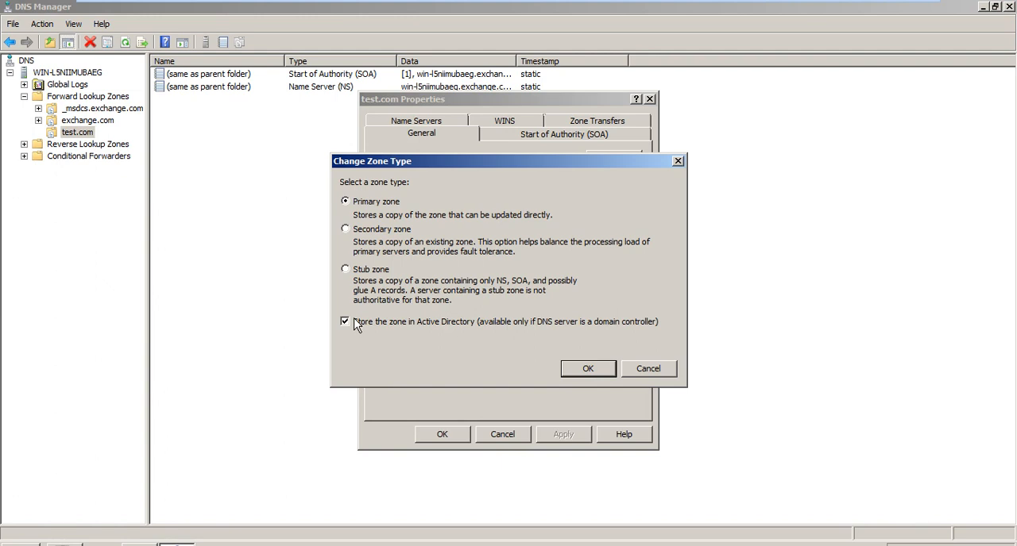
{"action": "left_click", "coordinate": [592, 370]}
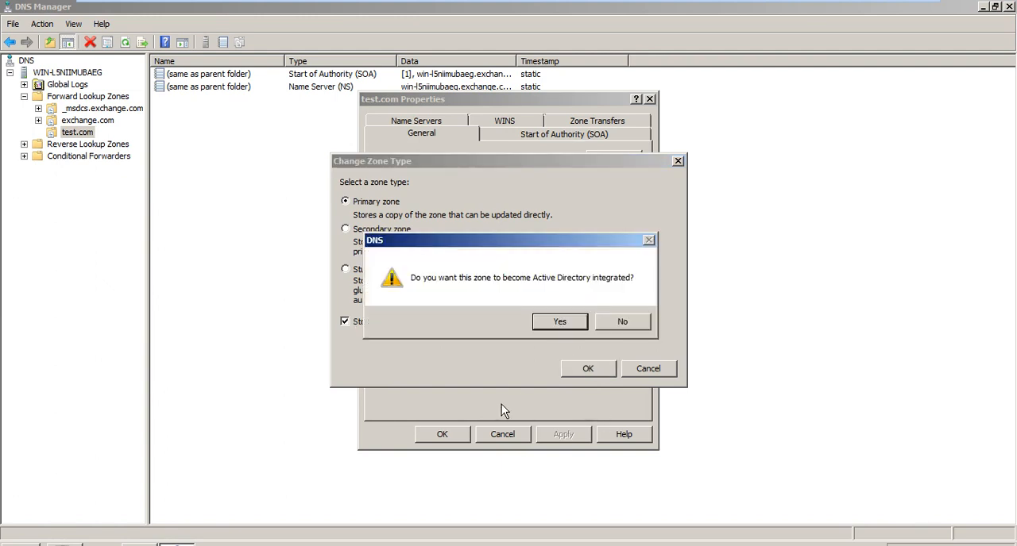
{"action": "left_click", "coordinate": [558, 323]}
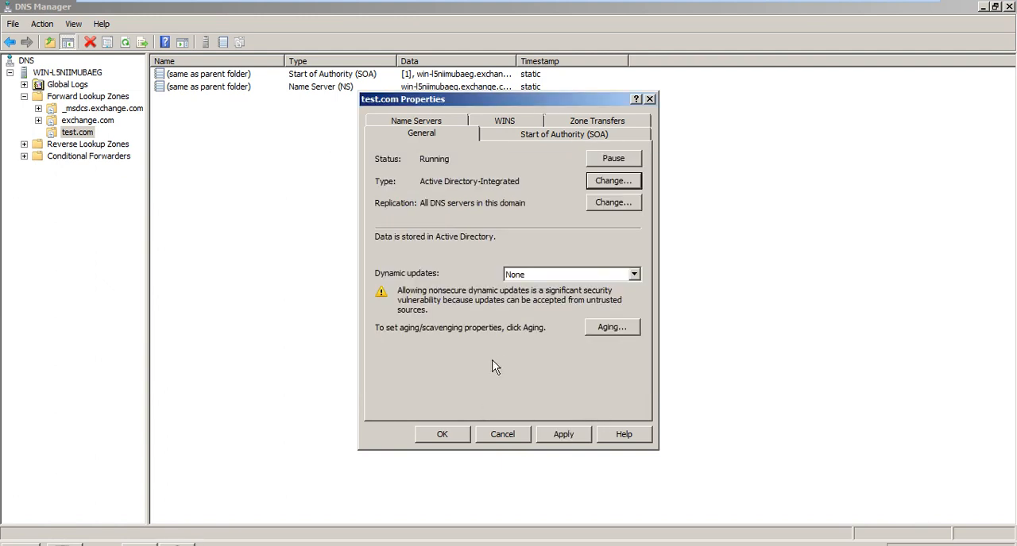
{"action": "left_click", "coordinate": [434, 430]}
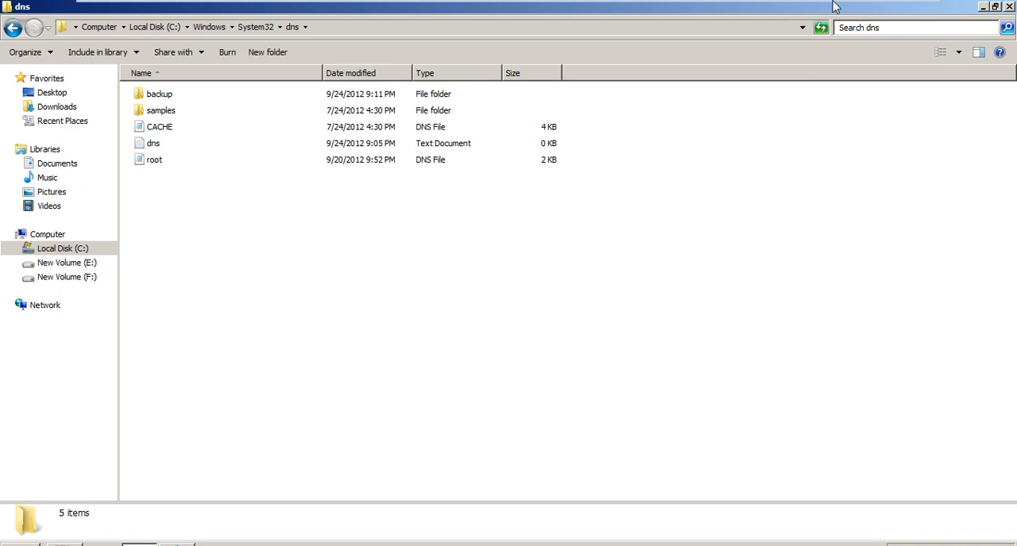
{"action": "left_click", "coordinate": [981, 8]}
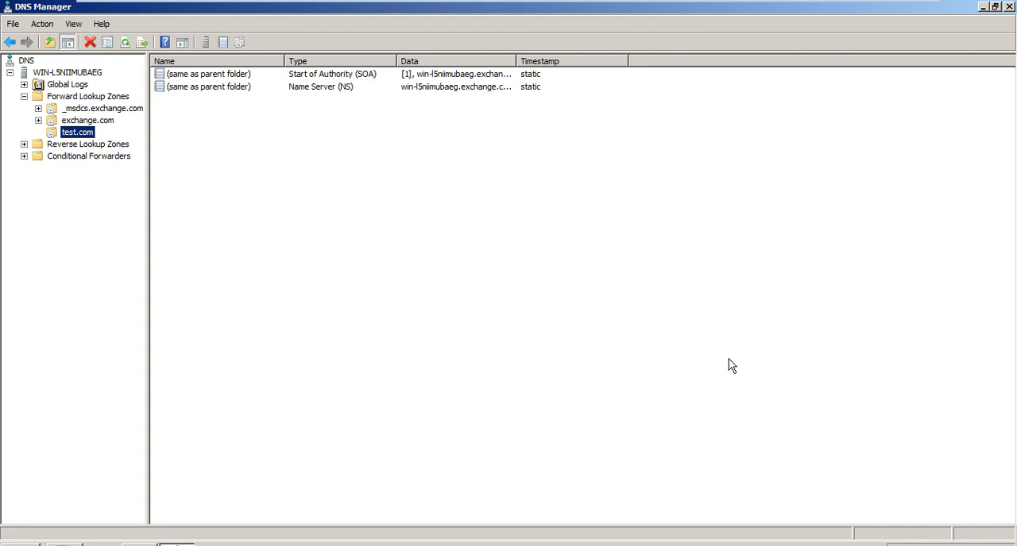
- Compare the records in the exchange.com and test.com zones, and display the list of forward lookup zones
{"action": "key", "text": "Up"}
{"action": "key", "text": "Down"}
{"action": "key", "text": "Up"}
{"action": "key", "text": "Down"}
{"action": "key", "text": "Up"}
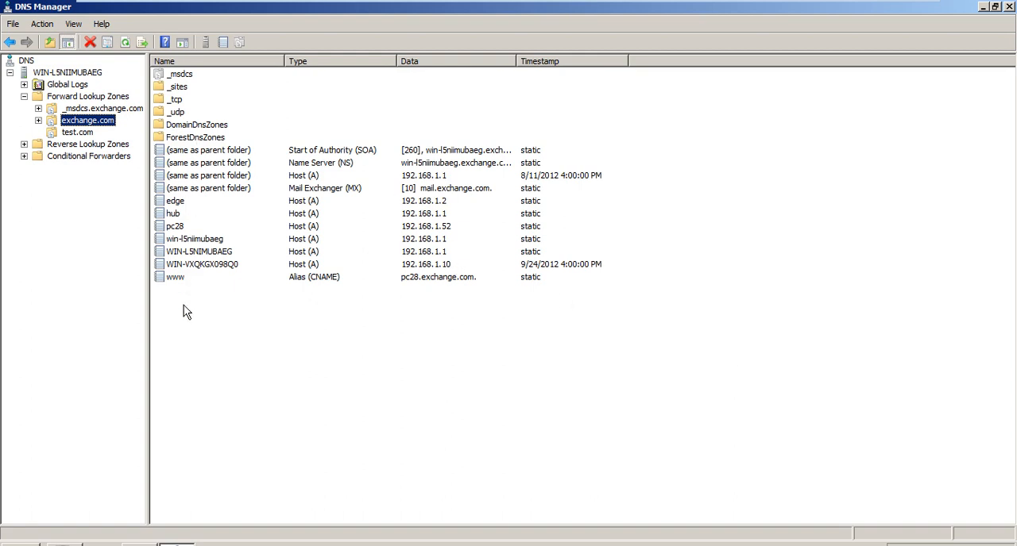
{"action": "key", "text": "Down"}
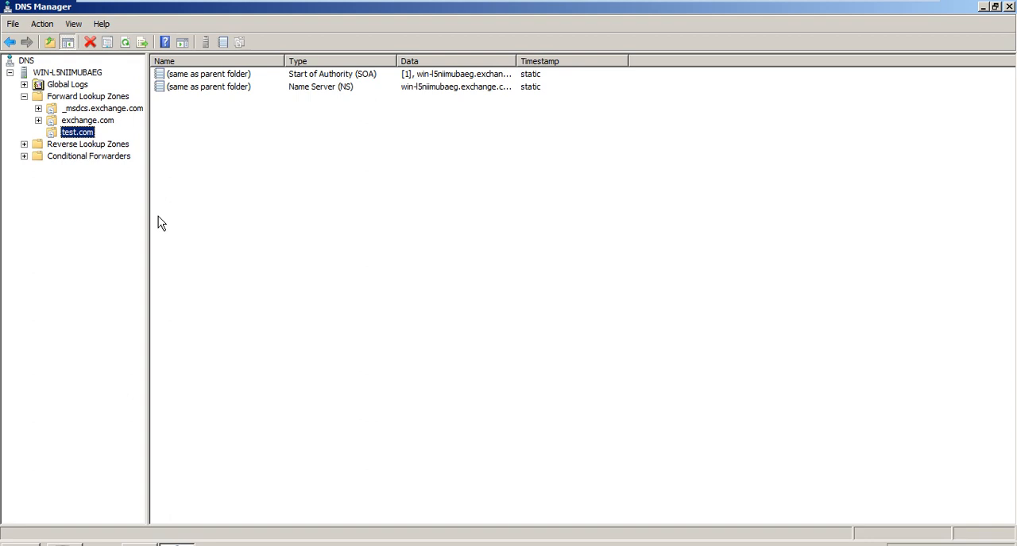
{"action": "key", "text": "Up"}
{"action": "key", "text": "Up"}
{"action": "key", "text": "Up"}
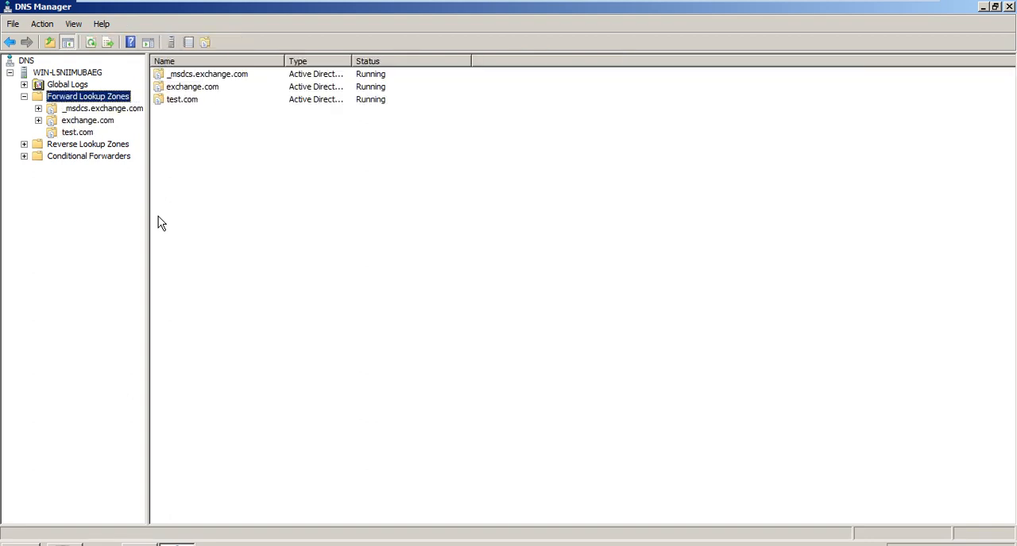
{"action": "right_click", "coordinate": [88, 103]}
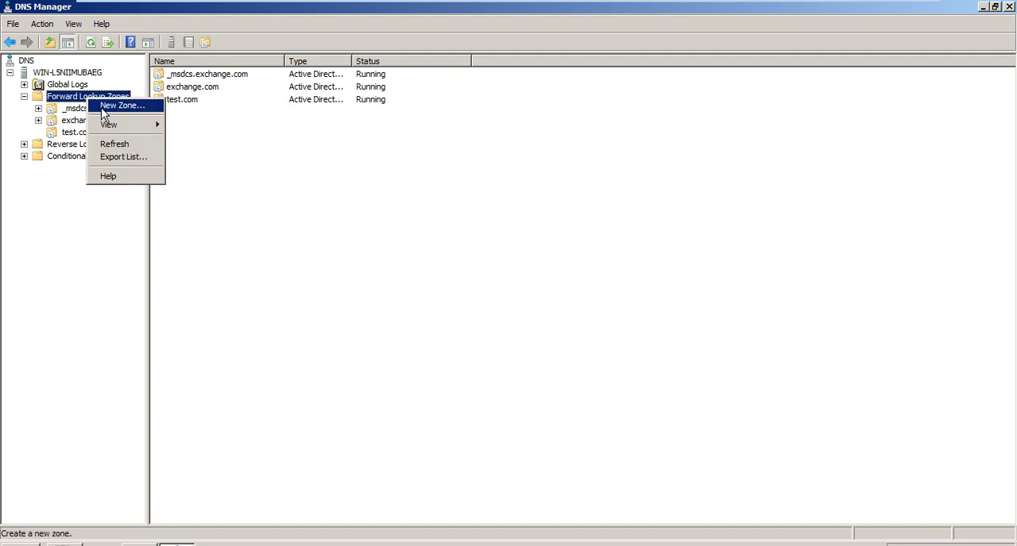
{"action": "left_click", "coordinate": [103, 110]}
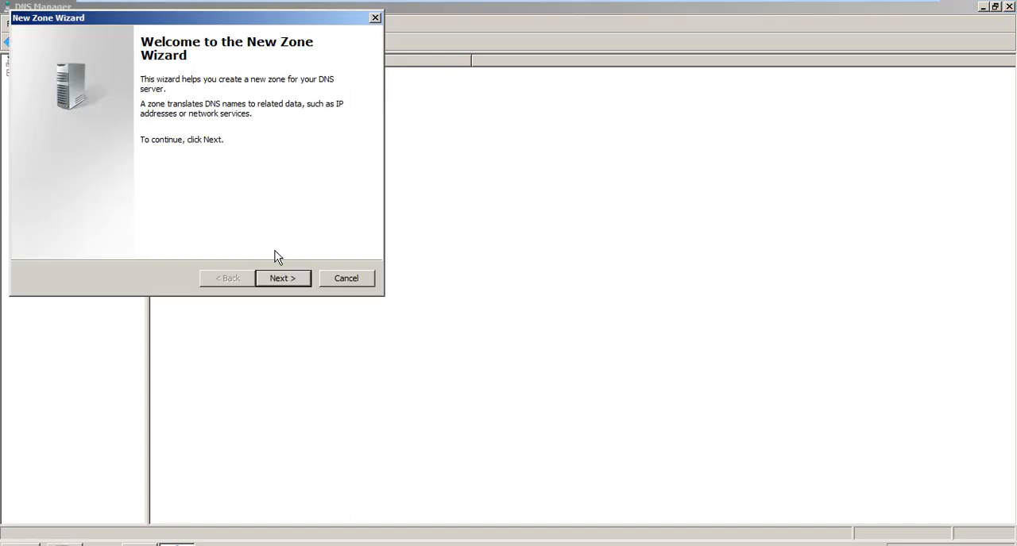
{"action": "left_click", "coordinate": [284, 278]}
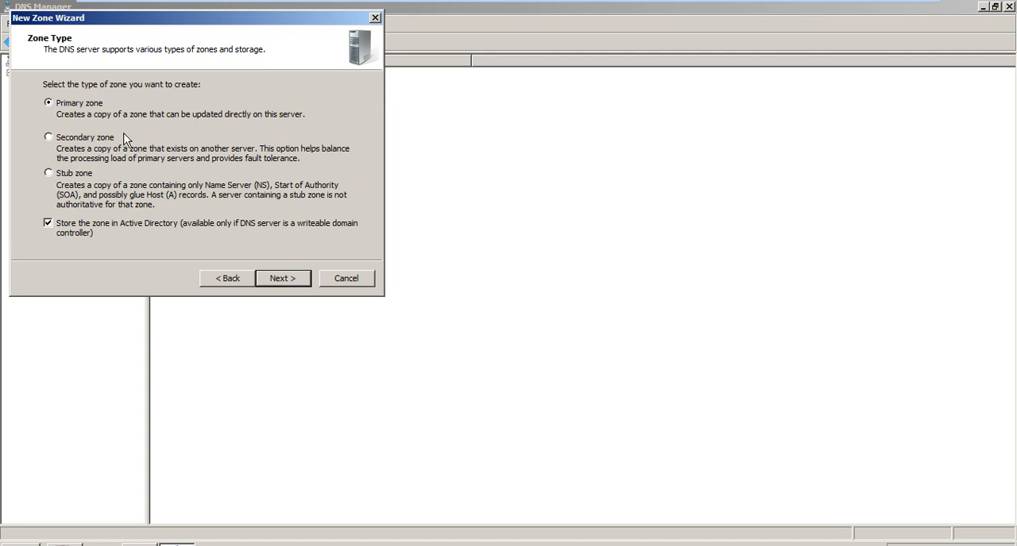
{"action": "left_click", "coordinate": [72, 141]}
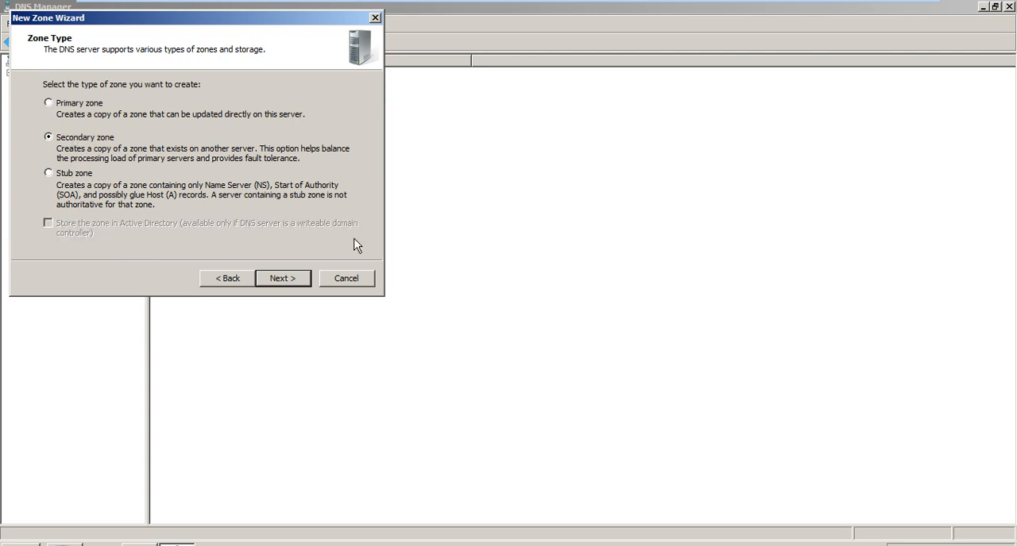
{"action": "left_click", "coordinate": [297, 279]}
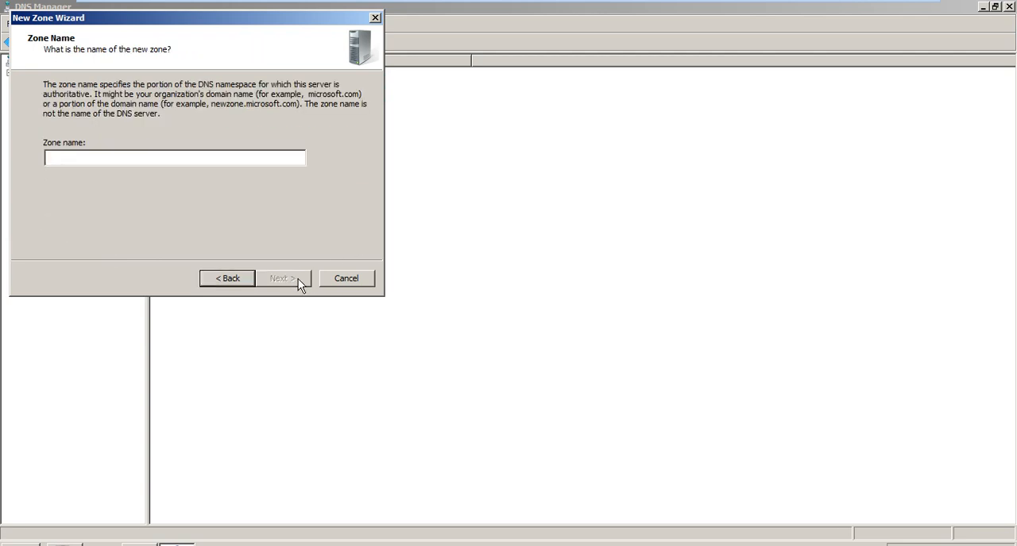
{"action": "type", "text": "abc.com"}
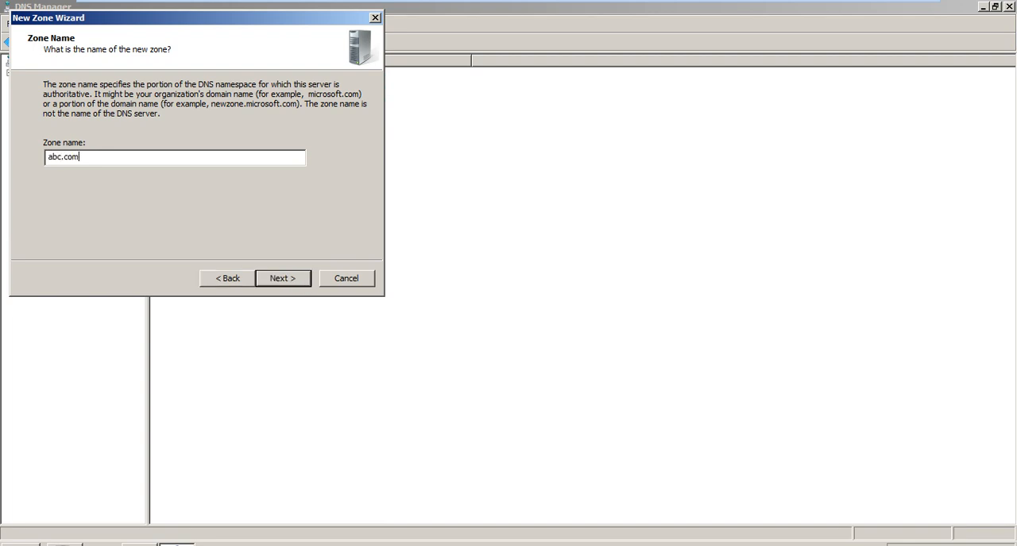
{"action": "left_click", "coordinate": [307, 282]}
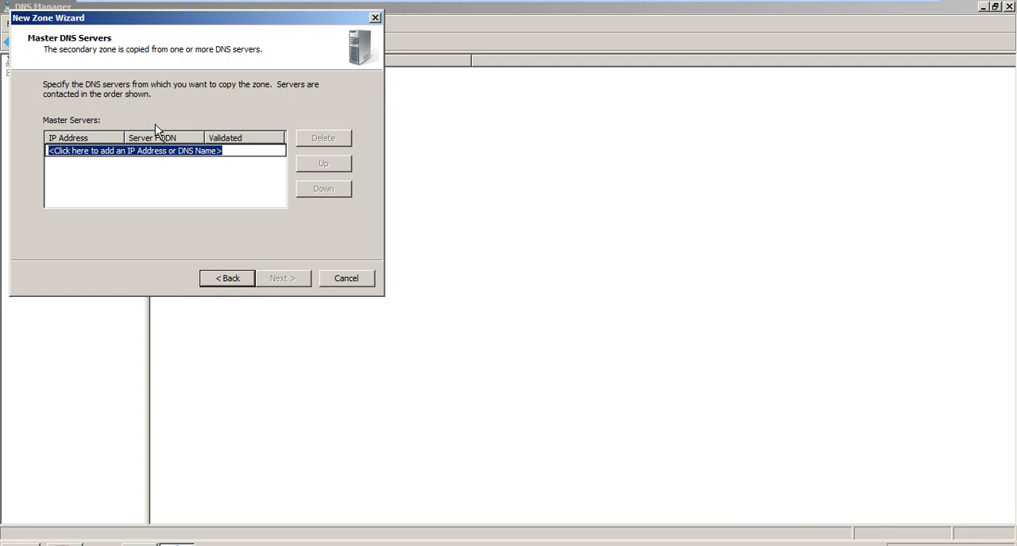
{"action": "left_click", "coordinate": [336, 274]}
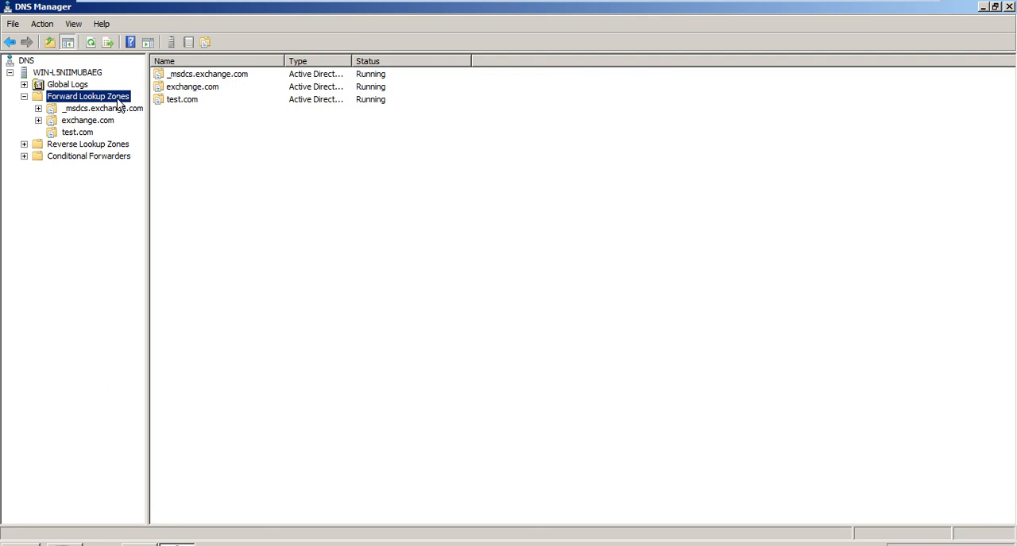
- Start a new forward lookup zone as a secondary zone and name it abc.com
{"action": "right_click", "coordinate": [120, 102]}
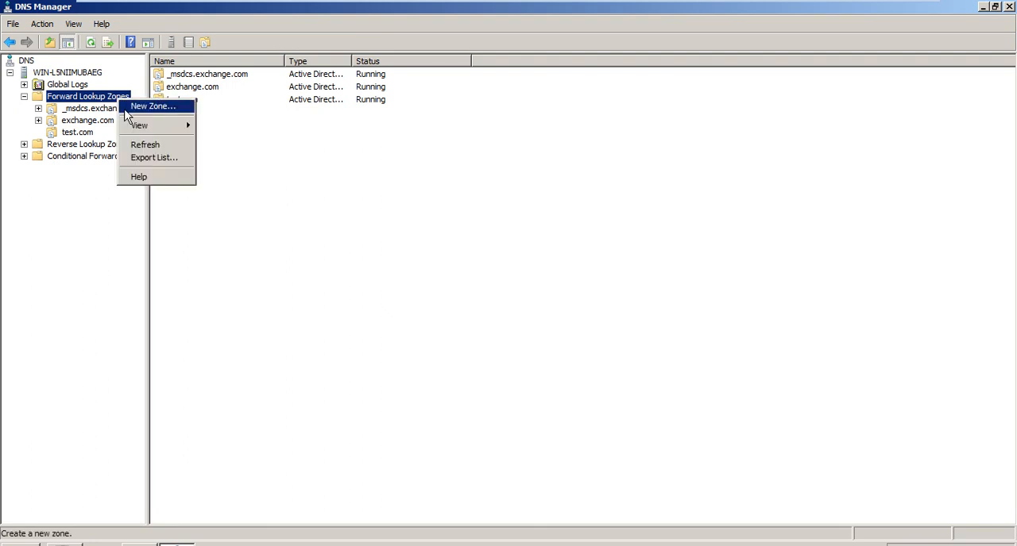
{"action": "left_click", "coordinate": [127, 109]}
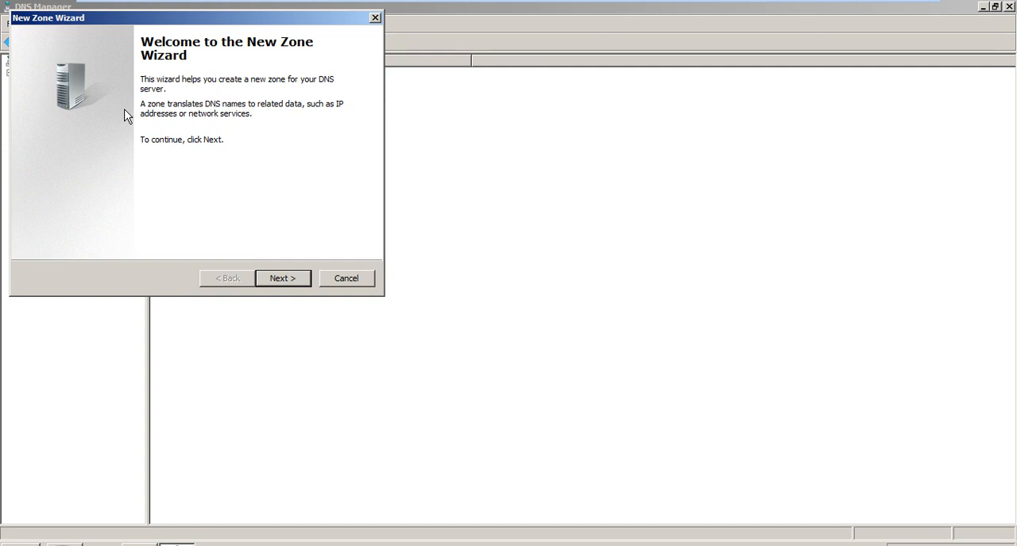
{"action": "key", "text": "Return"}
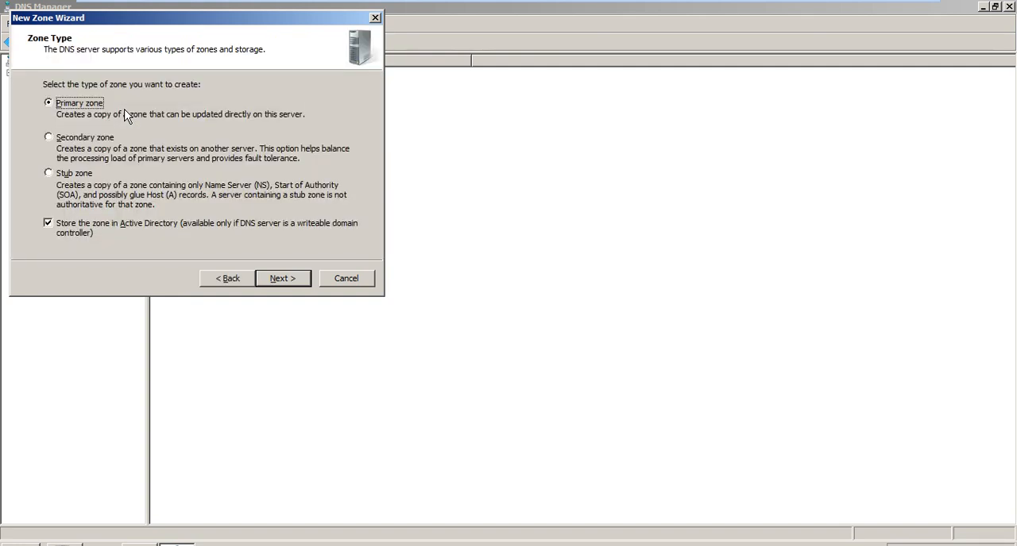
{"action": "key", "text": "Down"}
{"action": "key", "text": "Return"}
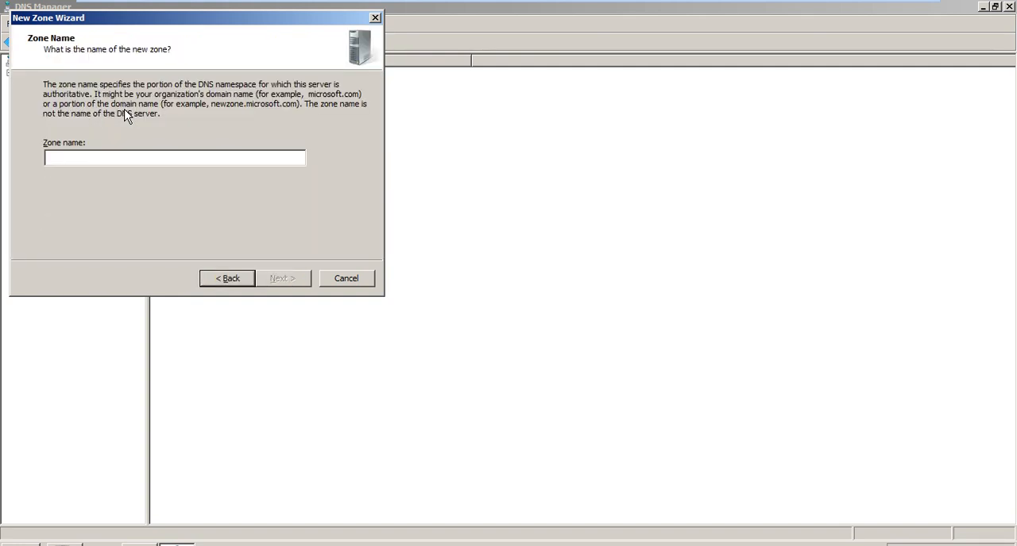
{"action": "type", "text": "abc.com"}
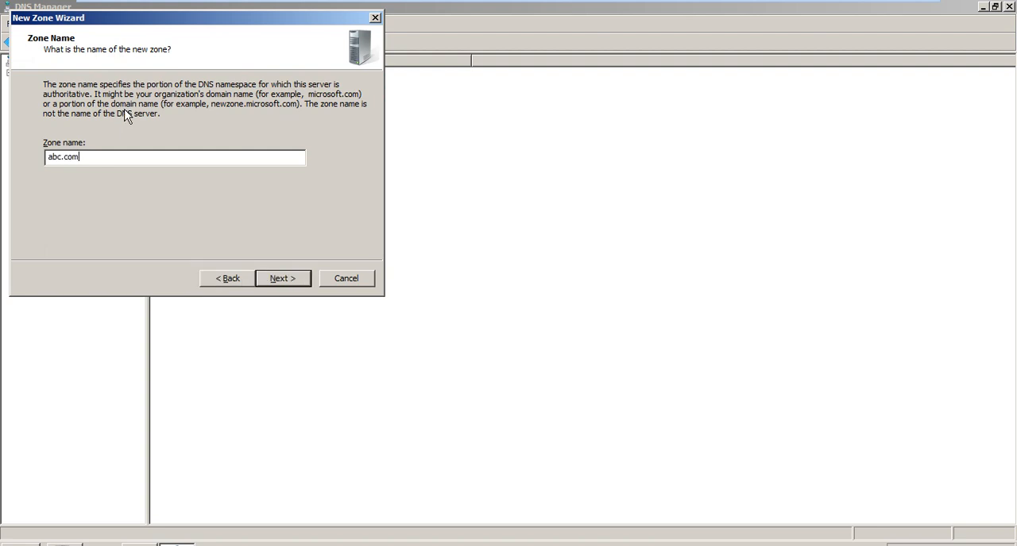
- Specify 192.168.1.20 as the master DNS server and finish creating the secondary zone
{"action": "key", "text": "Return"}
{"action": "type", "text": "192.16"}
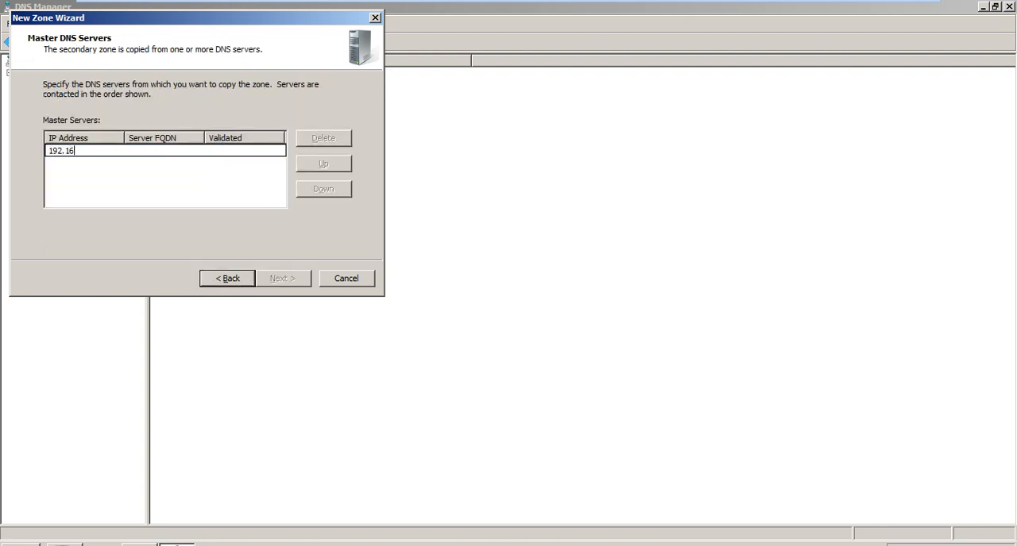
{"action": "type", "text": "8.1.20"}
{"action": "key", "text": "Return"}
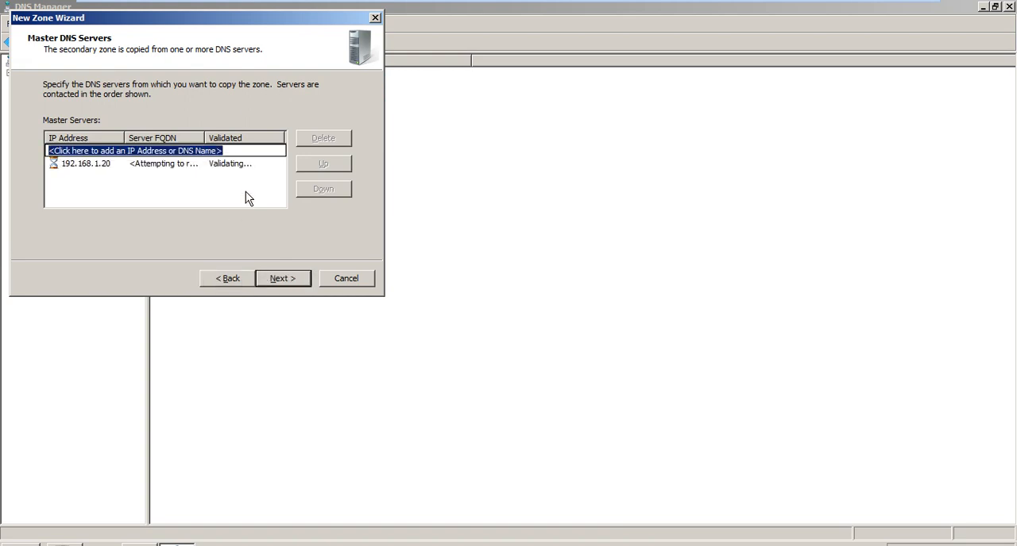
{"action": "left_click", "coordinate": [308, 285]}
{"action": "left_click", "coordinate": [307, 284]}
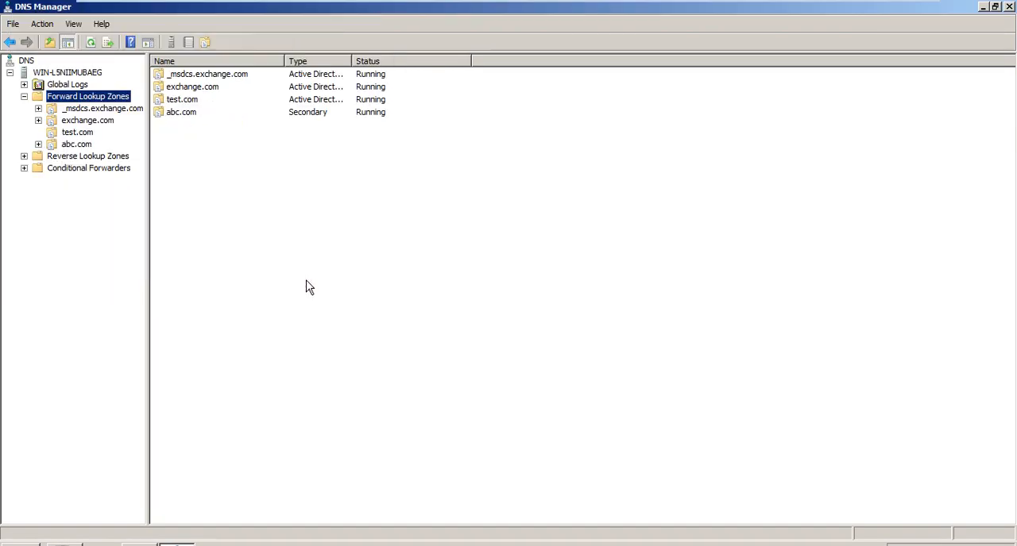
- Check the abc.com zone, and convert test.com to a primary zone that is not stored in Active Directory
{"action": "left_click", "coordinate": [76, 144]}
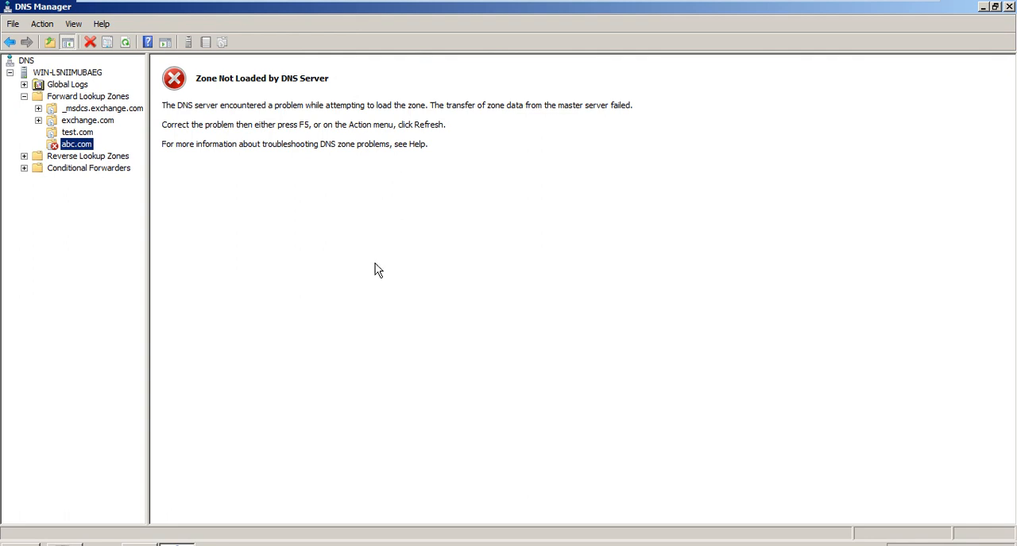
{"action": "left_click", "coordinate": [86, 133]}
{"action": "right_click", "coordinate": [89, 133]}
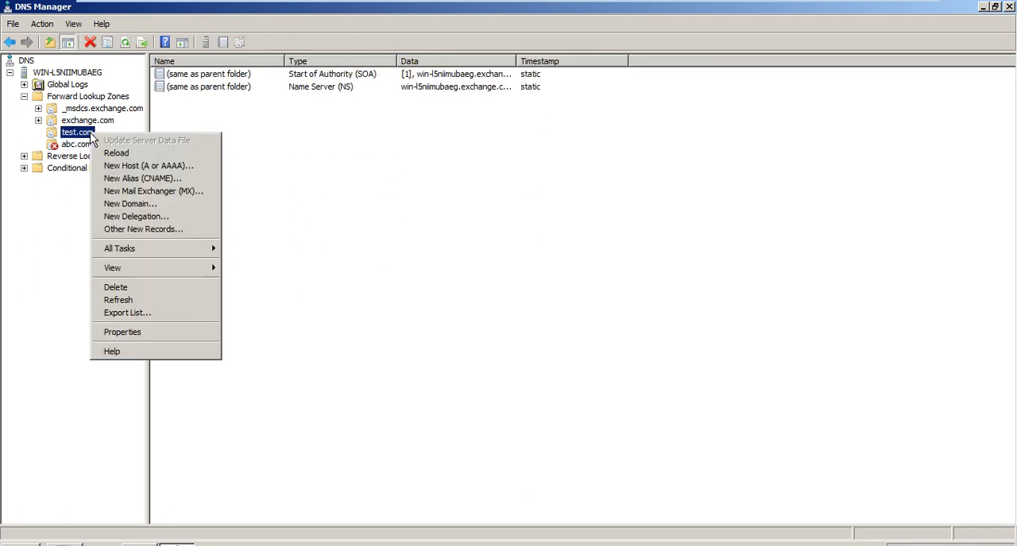
{"action": "left_click", "coordinate": [182, 336]}
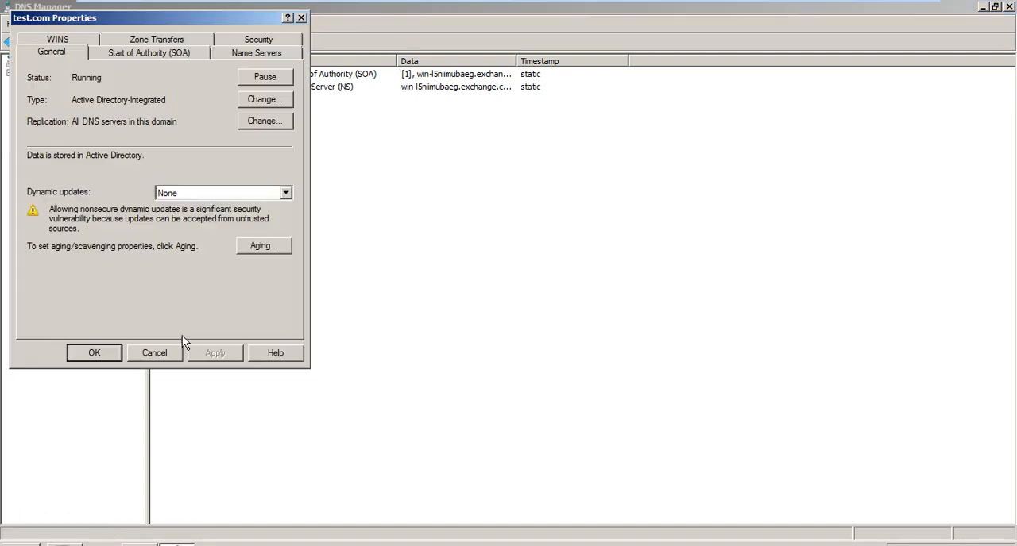
{"action": "left_click", "coordinate": [259, 106]}
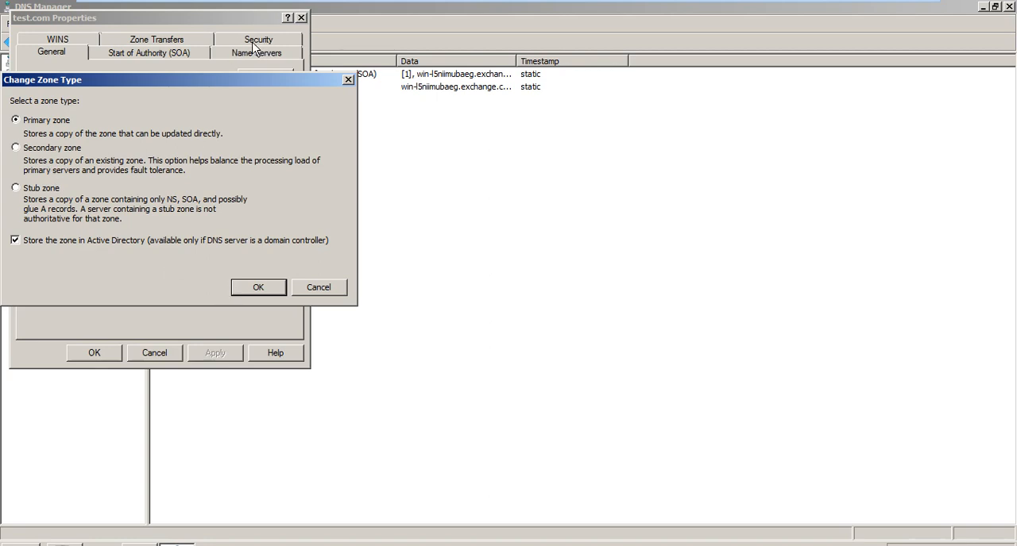
{"action": "left_click", "coordinate": [46, 245]}
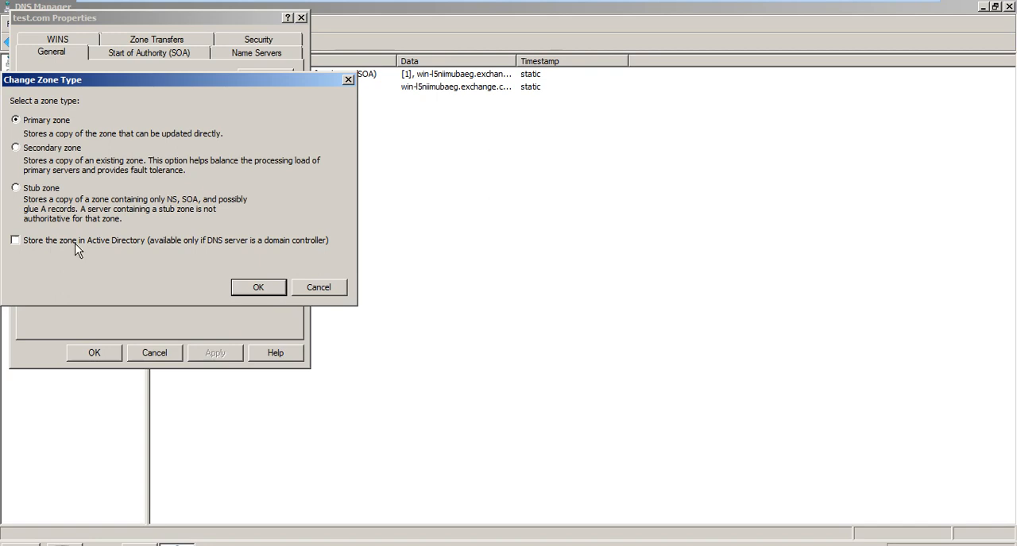
{"action": "left_click", "coordinate": [257, 289]}
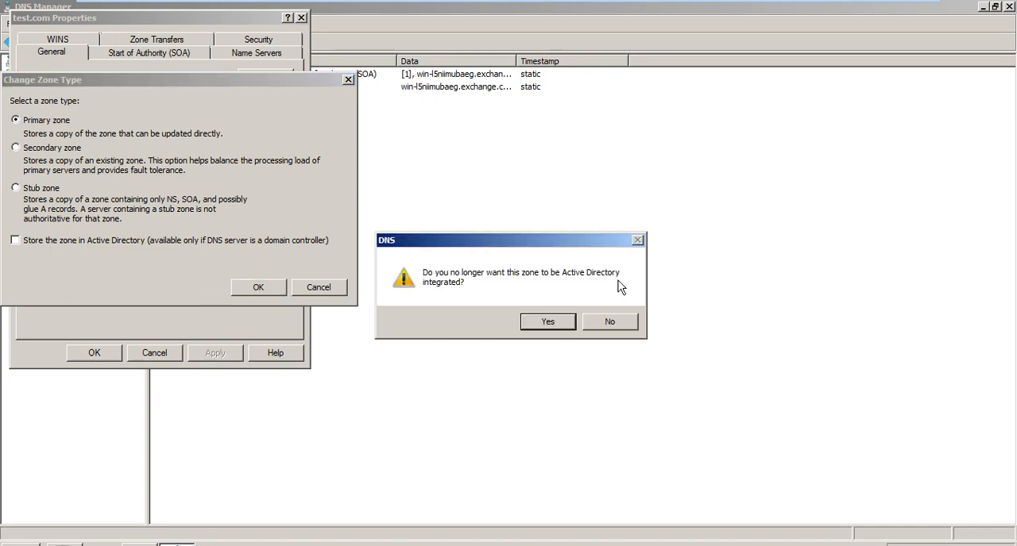
{"action": "left_click", "coordinate": [546, 322]}
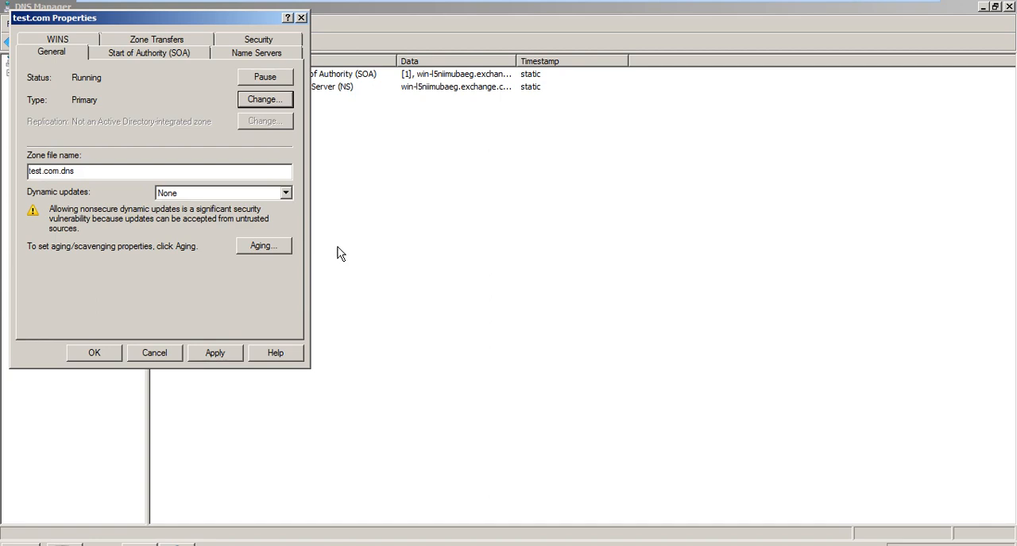
- Review the dynamic update options for the file-based test.com zone and save its properties with dynamic updates set to None
{"action": "left_click", "coordinate": [286, 194]}
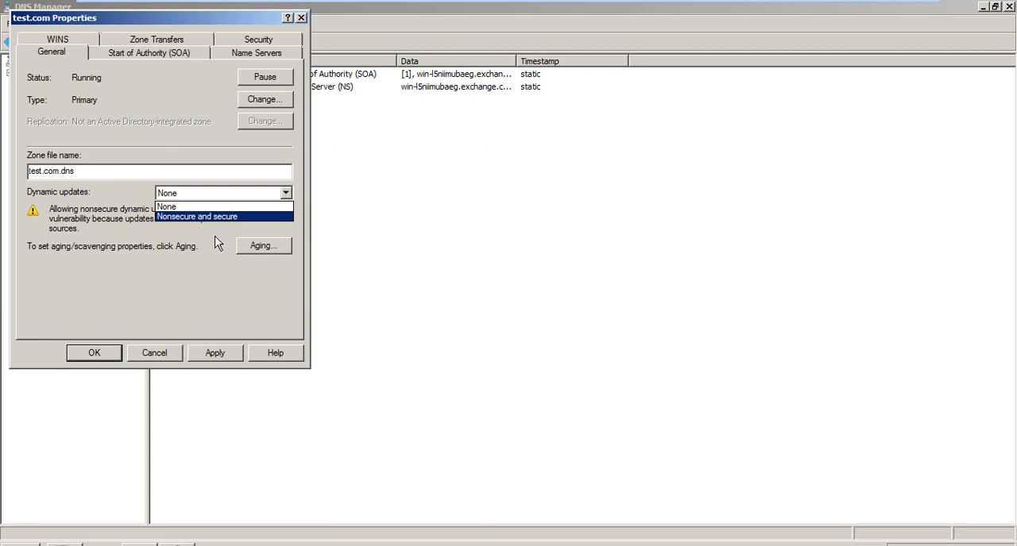
{"action": "left_click", "coordinate": [92, 347]}
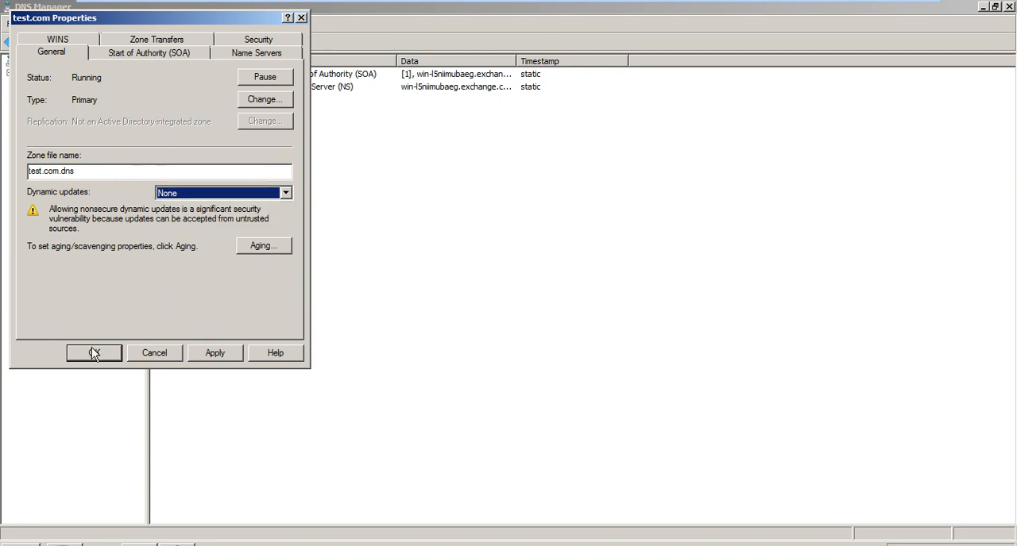
{"action": "left_click", "coordinate": [91, 347]}
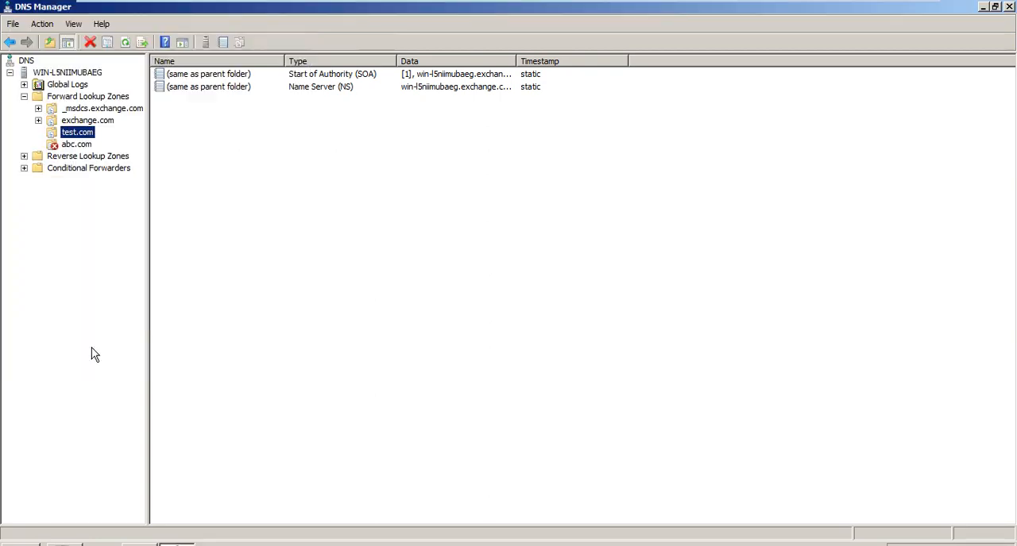
- Compare the zone type and dynamic update settings in the properties of the exchange.com and test.com zones
{"action": "right_click", "coordinate": [90, 125]}
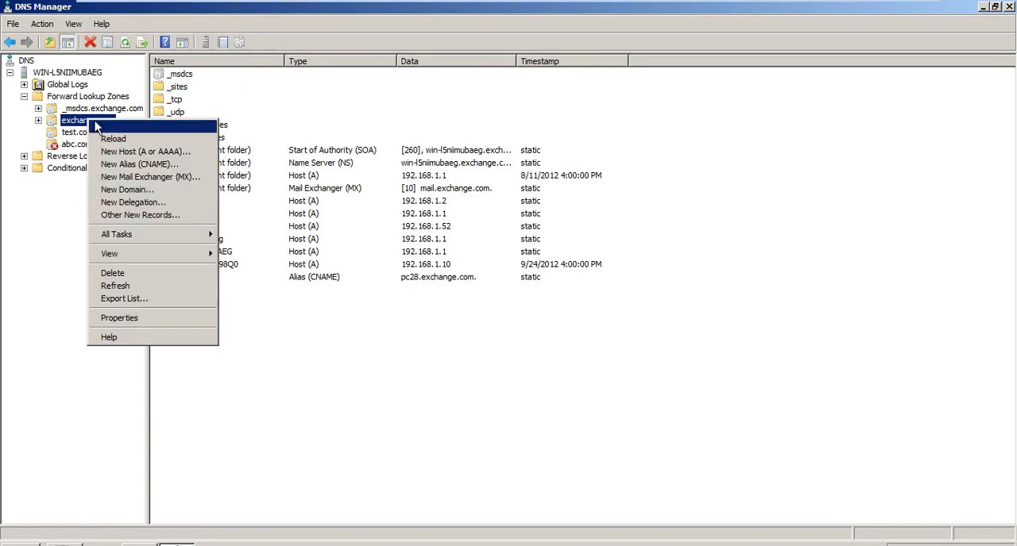
{"action": "left_click", "coordinate": [127, 318]}
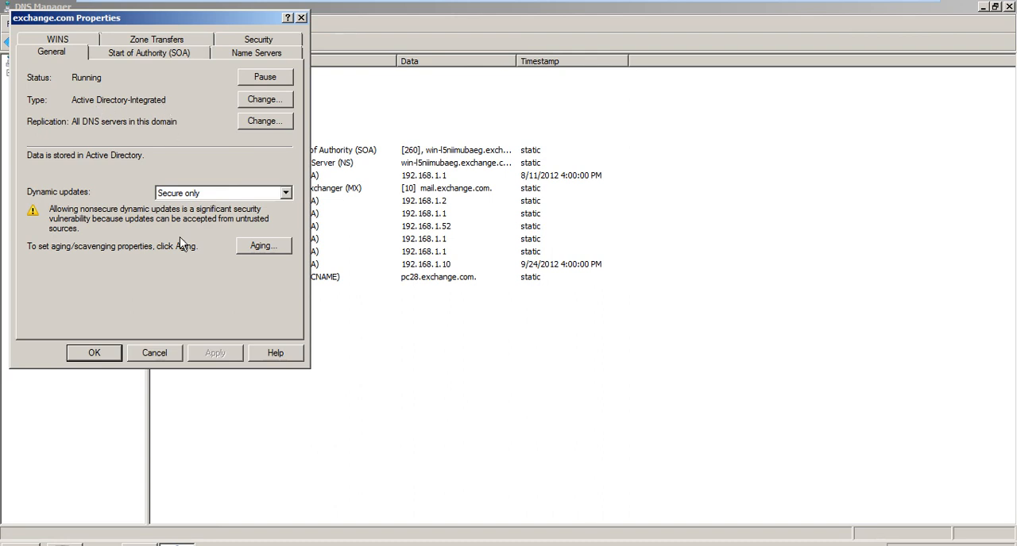
{"action": "left_click", "coordinate": [151, 352]}
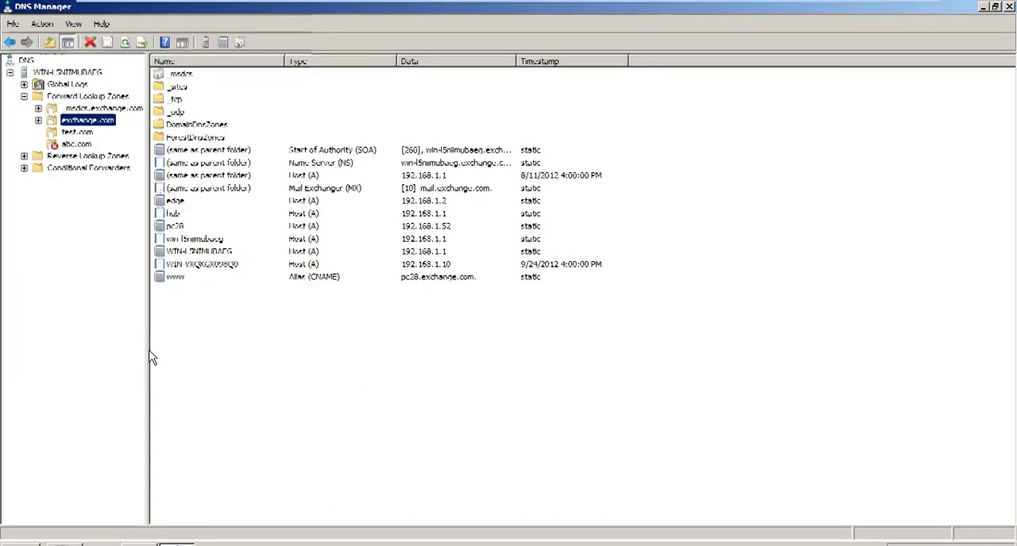
{"action": "key", "text": "Down"}
{"action": "key", "text": "shift+F10"}
{"action": "key", "text": "Up"}
{"action": "key", "text": "Return"}
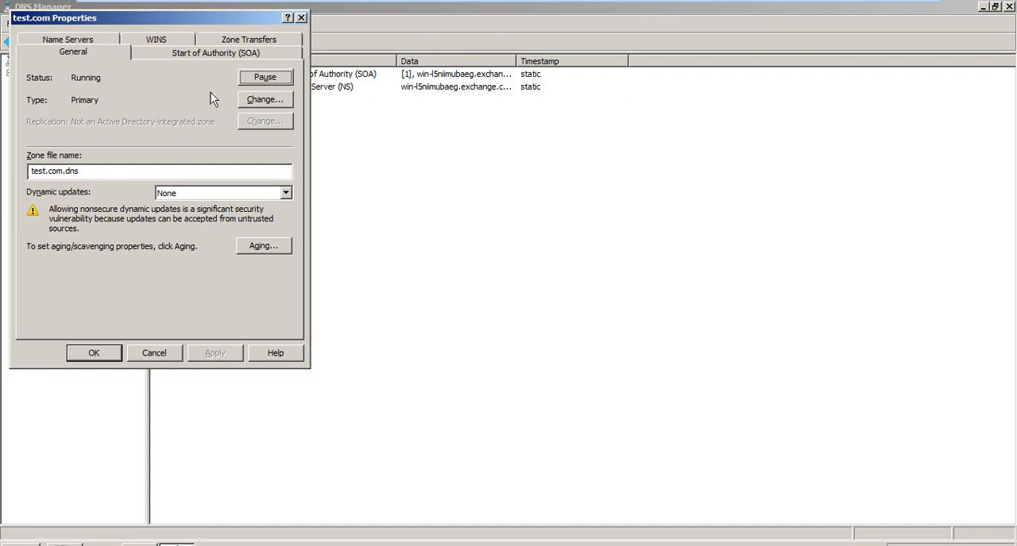
{"action": "left_click", "coordinate": [284, 194]}
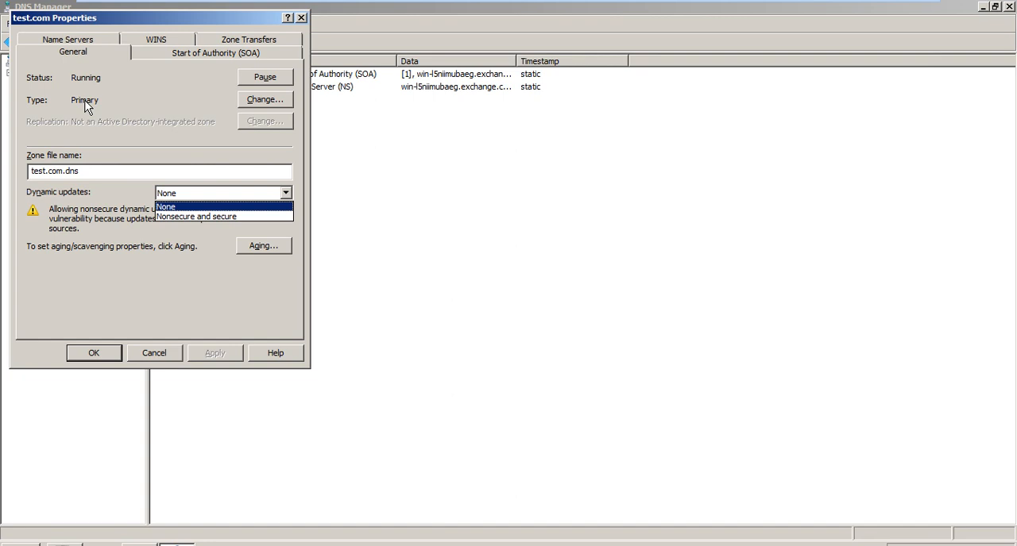
{"action": "left_click", "coordinate": [179, 354]}
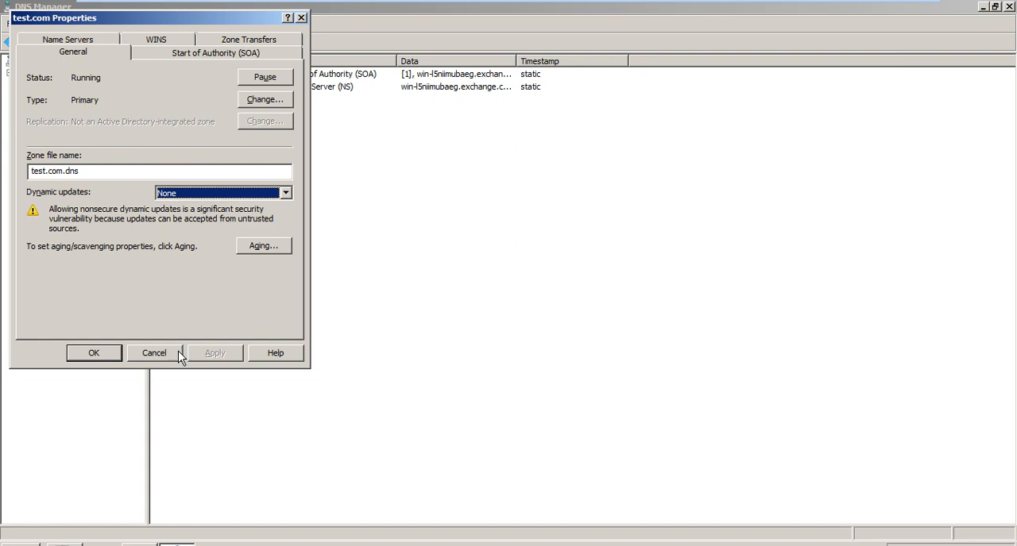
{"action": "left_click", "coordinate": [178, 353]}
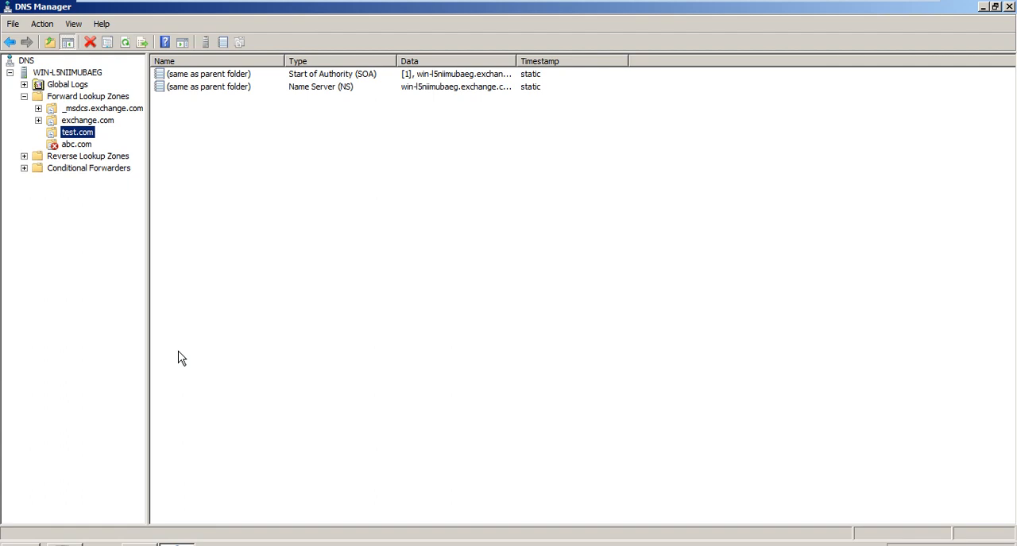
- Start a new forward lookup zone as a secondary zone and name it test.com
{"action": "key", "text": "Up"}
{"action": "key", "text": "Up"}
{"action": "key", "text": "Up"}
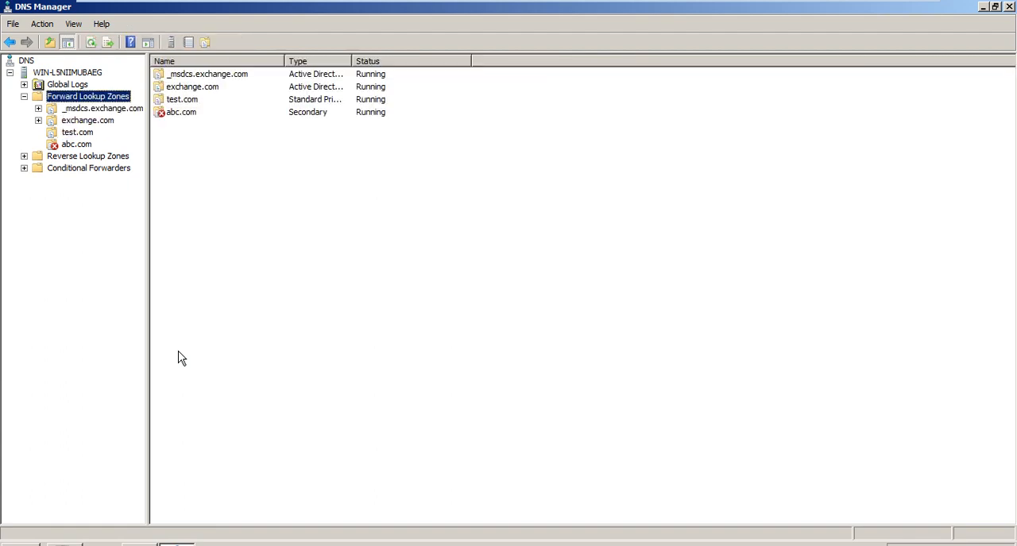
{"action": "key", "text": "shift+F10"}
{"action": "key", "text": "Down"}
{"action": "key", "text": "Return"}
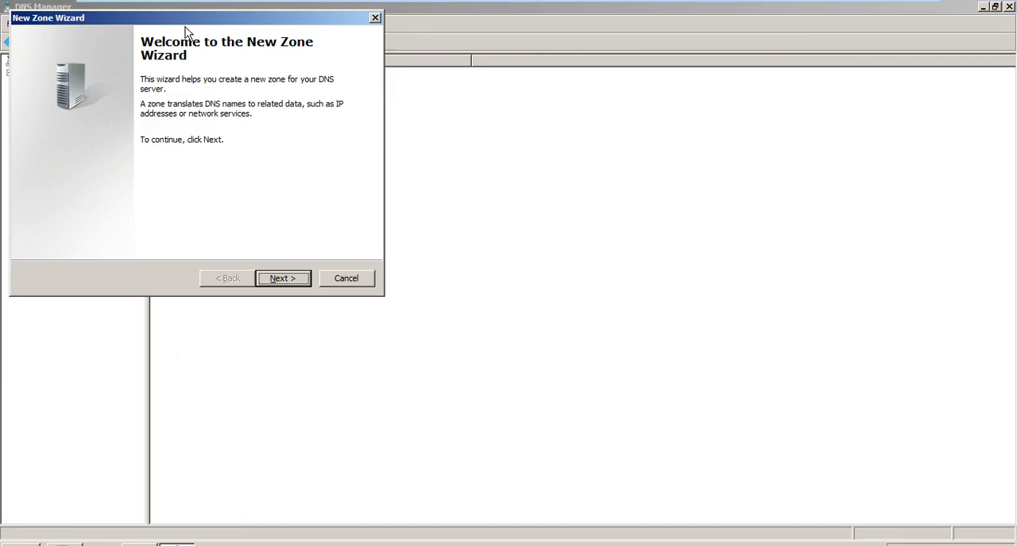
{"action": "left_click_drag", "start_coordinate": [188, 28], "coordinate": [485, 93]}
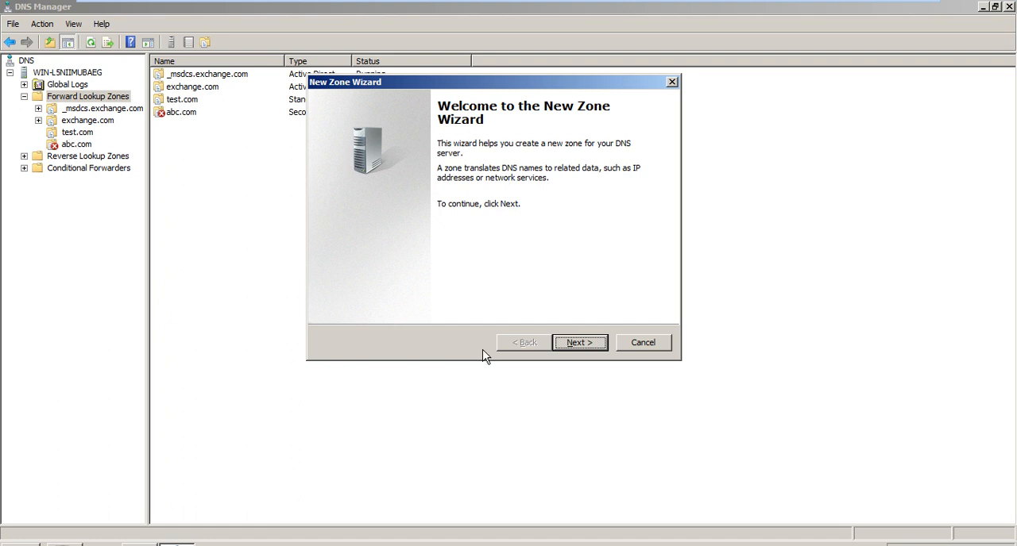
{"action": "key", "text": "Return"}
{"action": "key", "text": "Down"}
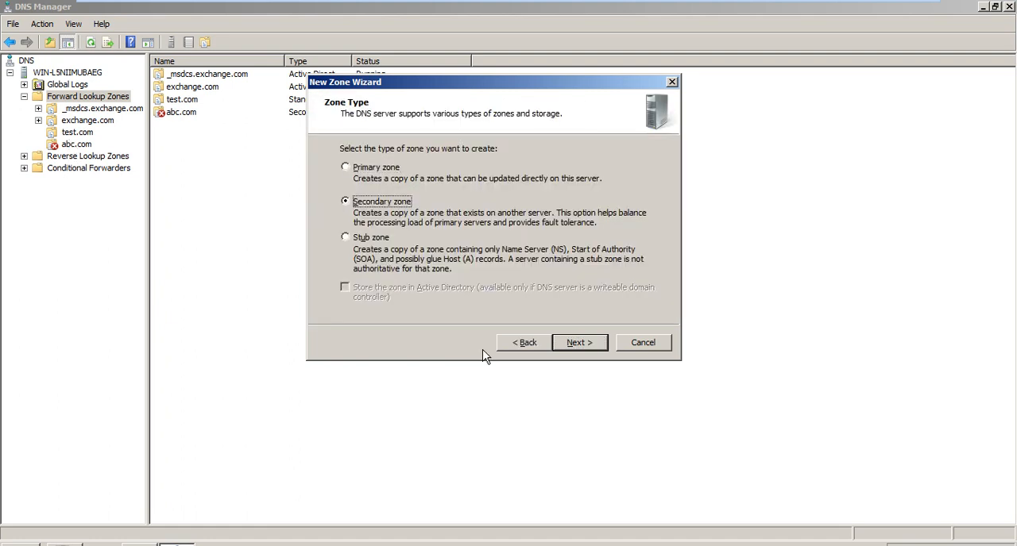
{"action": "key", "text": "Return"}
{"action": "type", "text": "tes"}
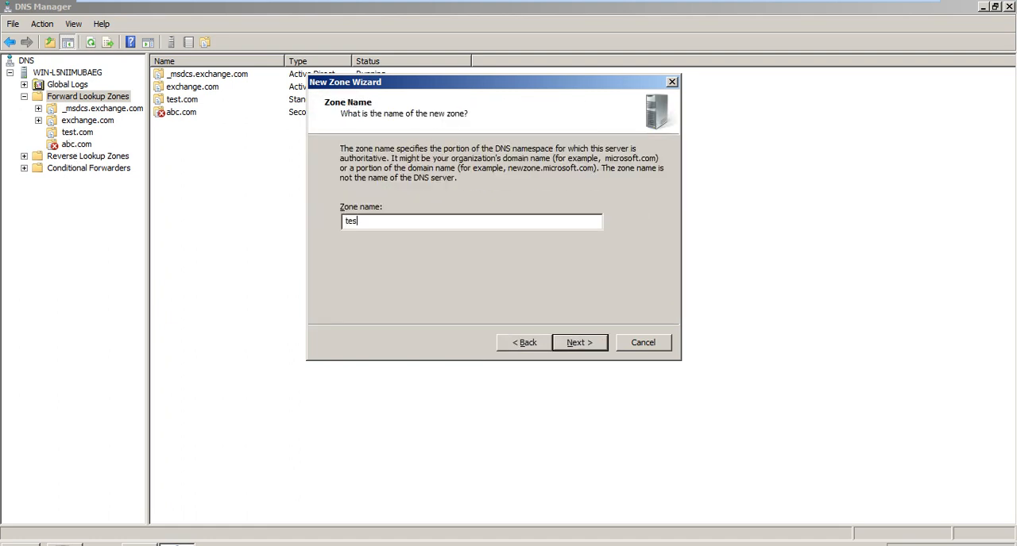
{"action": "type", "text": "t.com"}
{"action": "left_click", "coordinate": [591, 350]}
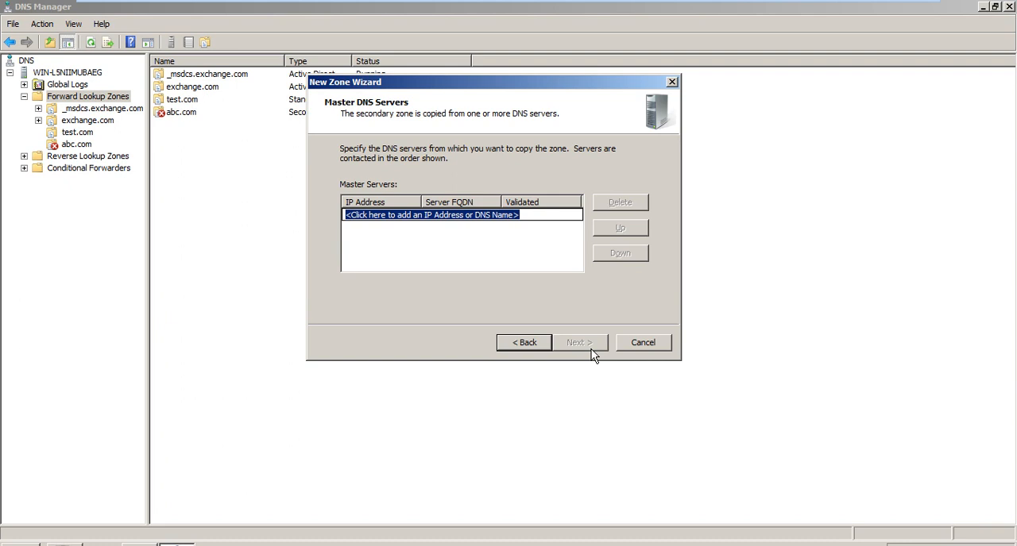
- Try to create the secondary test.com zone with 192.168.2.1 as its master DNS server, and close the wizard
{"action": "type", "text": "192.168.2.1"}
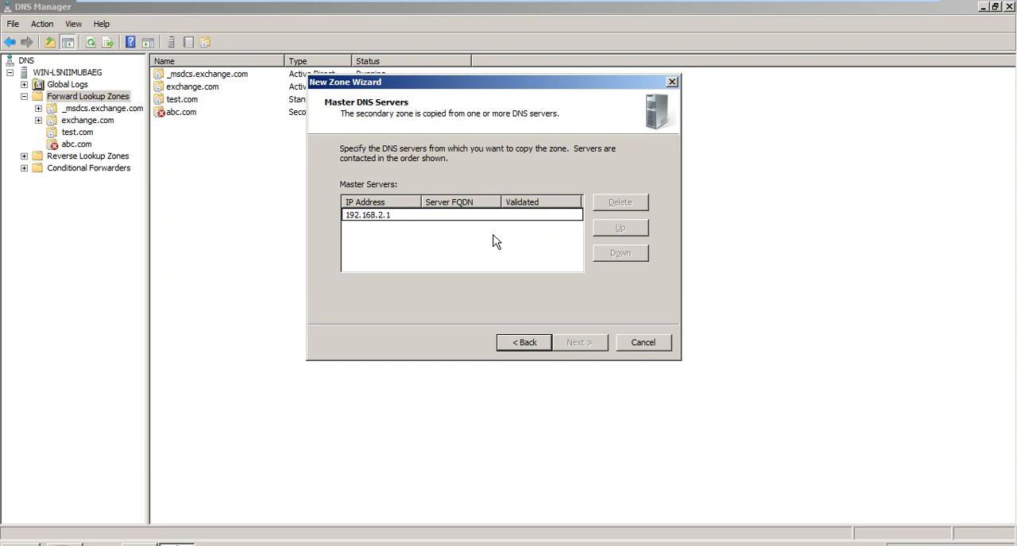
{"action": "key", "text": "Return"}
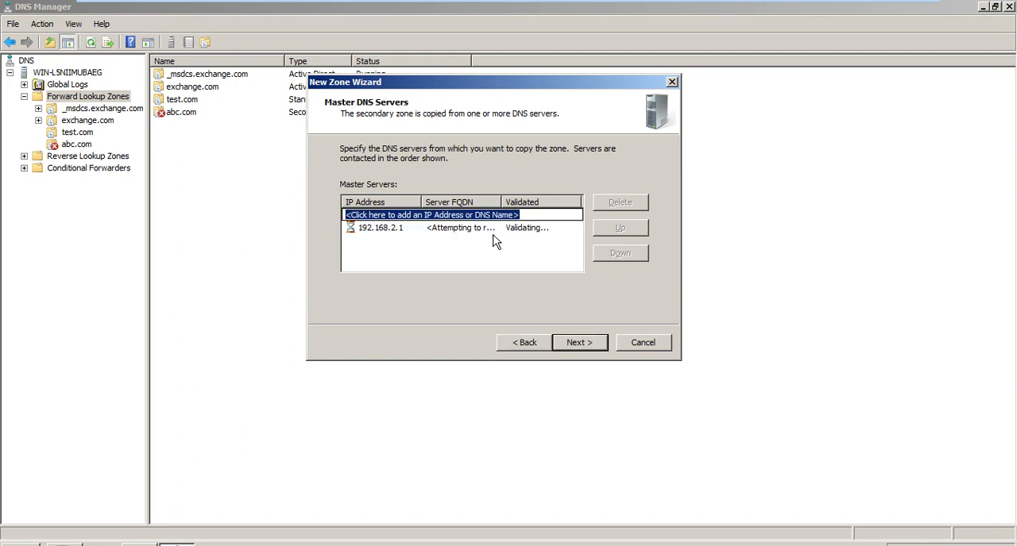
{"action": "left_click", "coordinate": [579, 342]}
{"action": "left_click", "coordinate": [579, 342]}
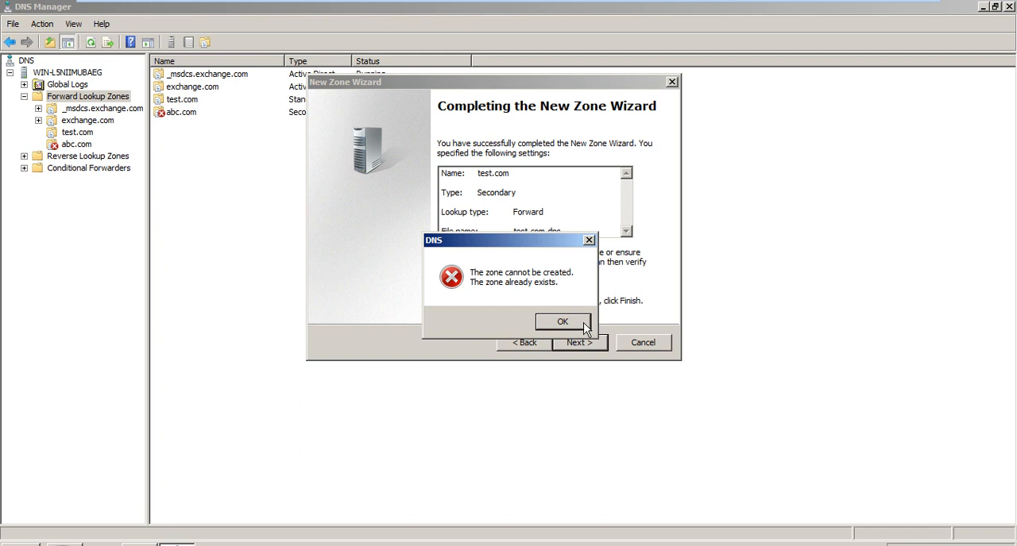
{"action": "left_click", "coordinate": [562, 322]}
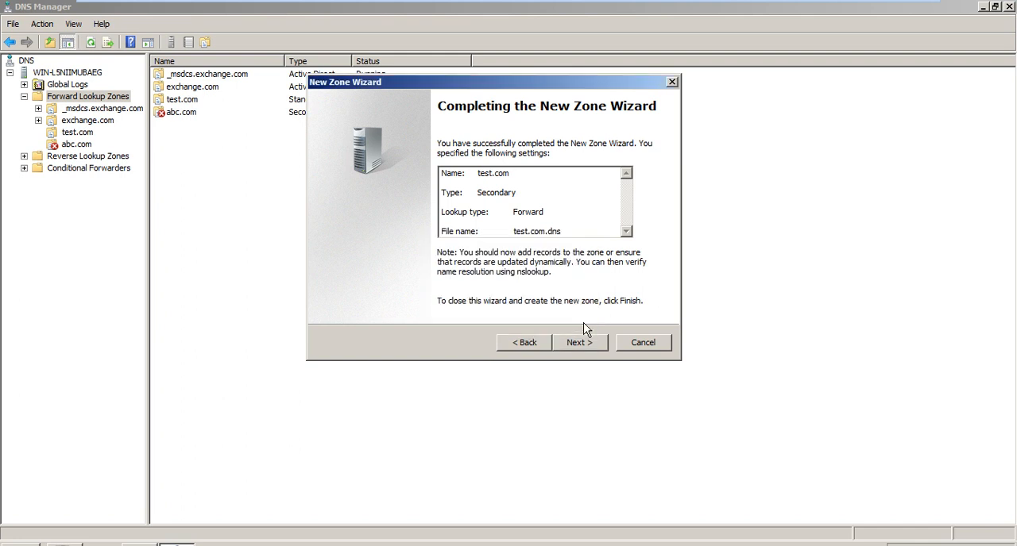
{"action": "left_click", "coordinate": [643, 342]}
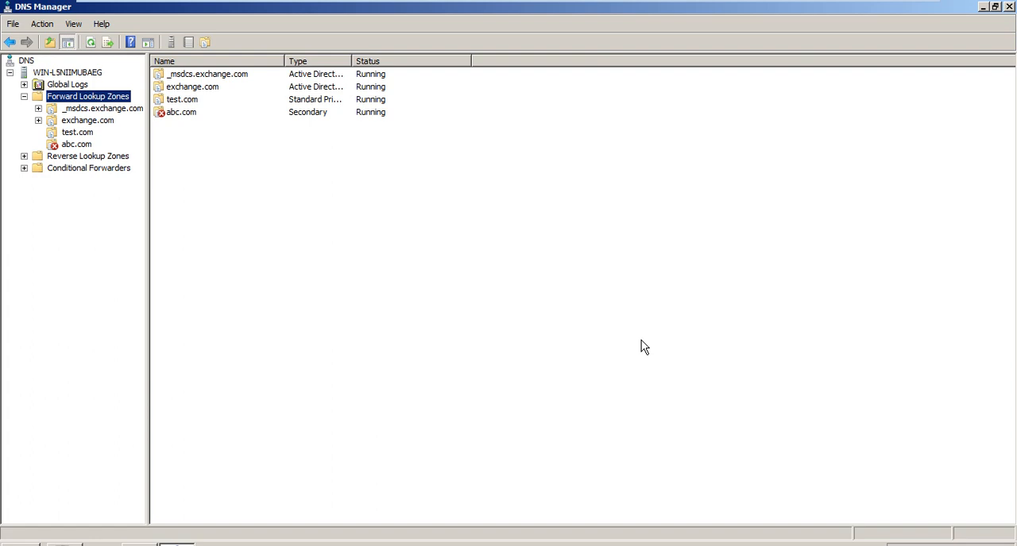
- Switch to the VMware Workstation home view and power on the Windows Server 2008 Hub virtual machine
{"action": "mouse_move", "coordinate": [650, 2]}
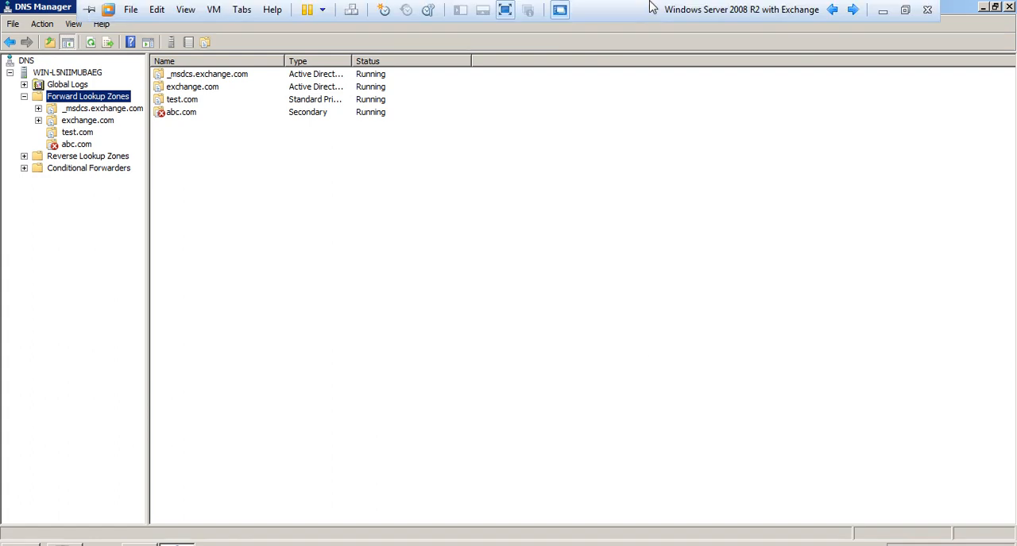
{"action": "left_click", "coordinate": [852, 10]}
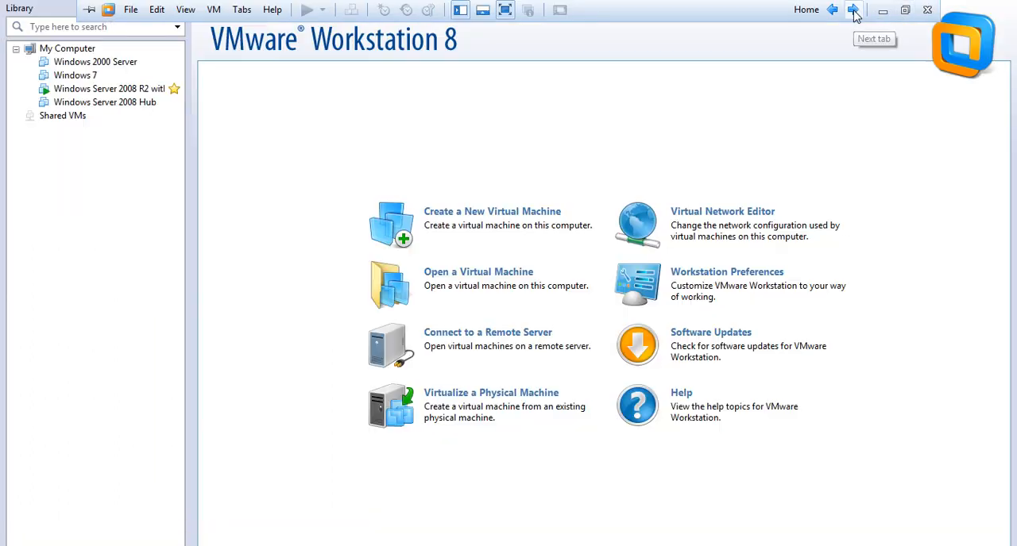
{"action": "left_click", "coordinate": [109, 102]}
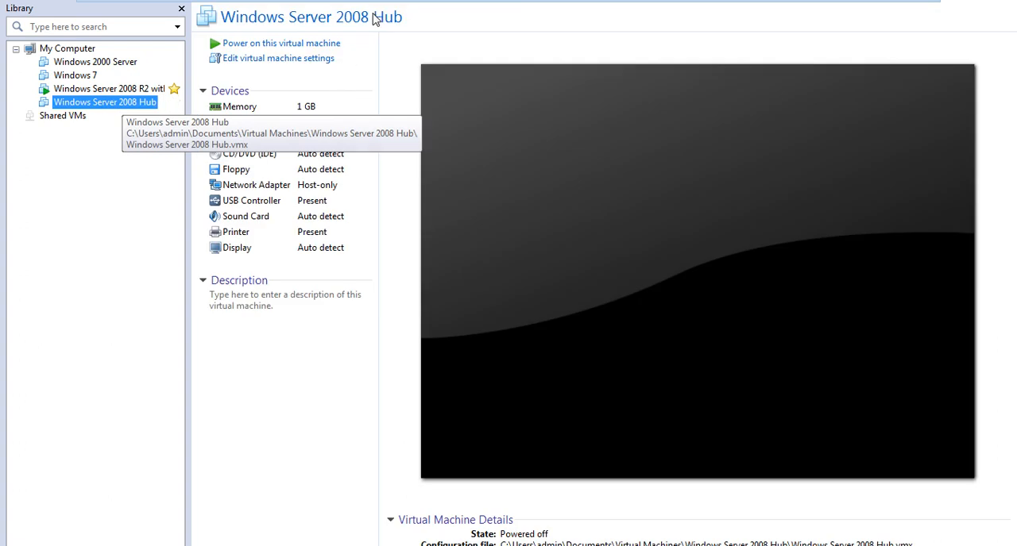
{"action": "left_click", "coordinate": [306, 44]}
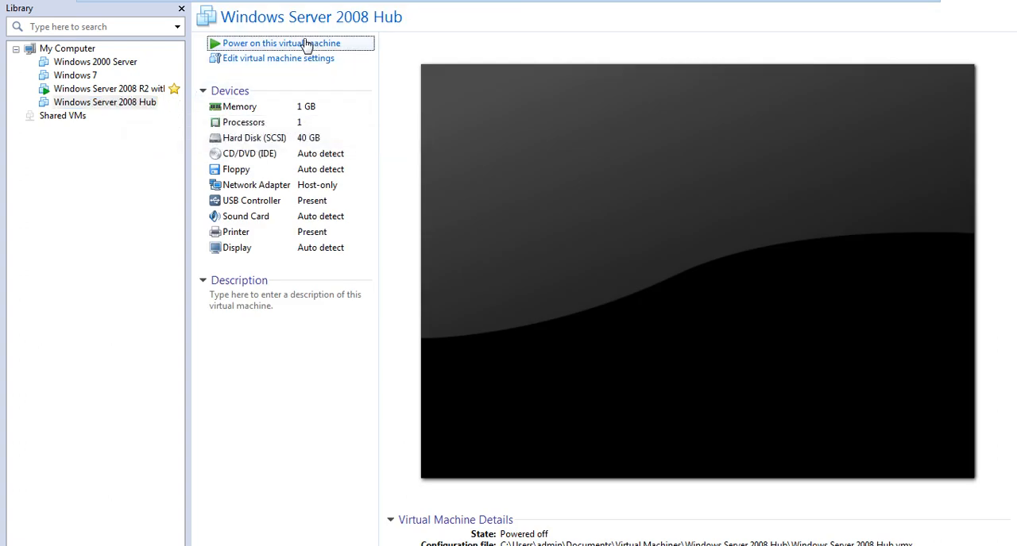
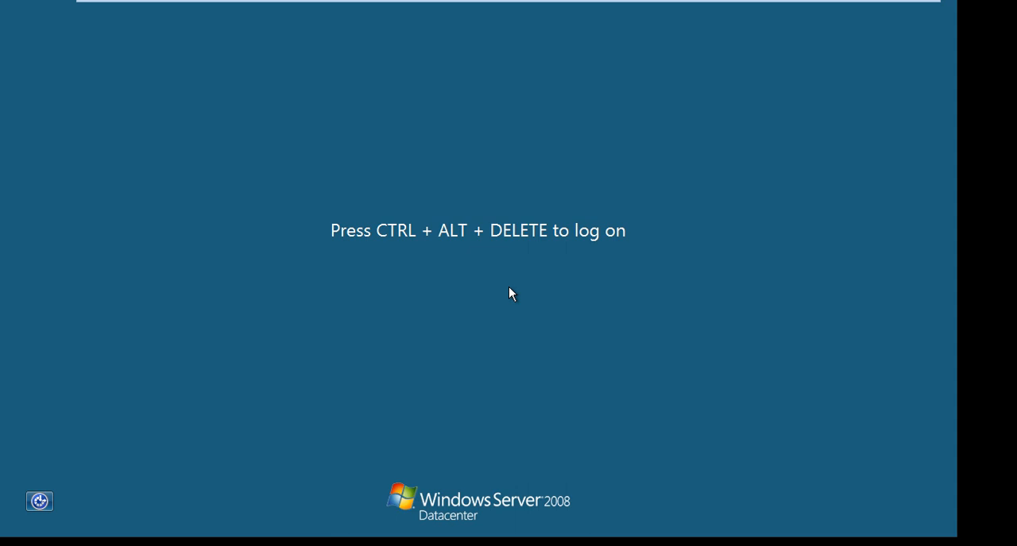
- Log on to the Windows Server 2008 virtual machine by entering the exchange domain administrator's account password
{"action": "key", "text": "ctrl+alt+Delete"}
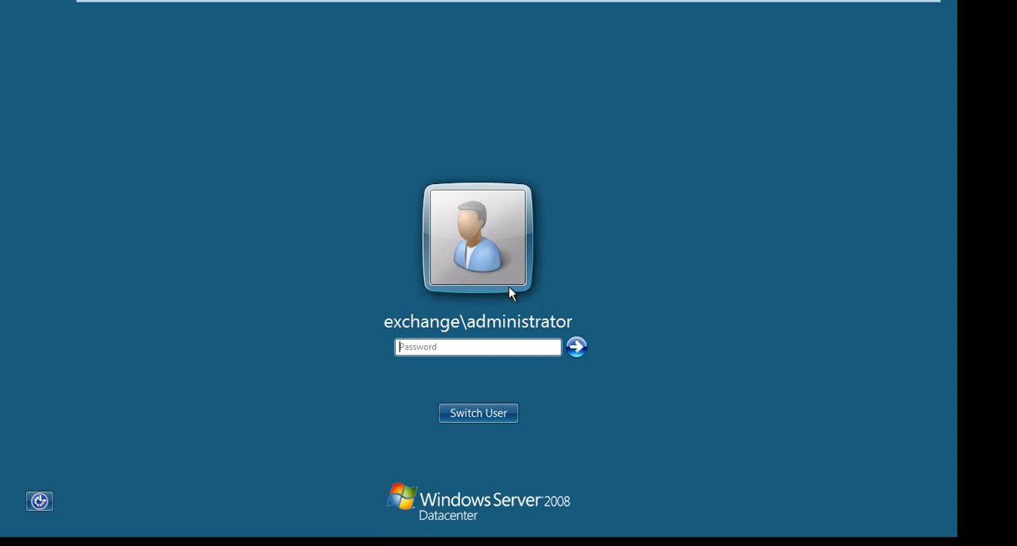
{"action": "type", "text": "••••••••"}
{"action": "key", "text": "Return"}
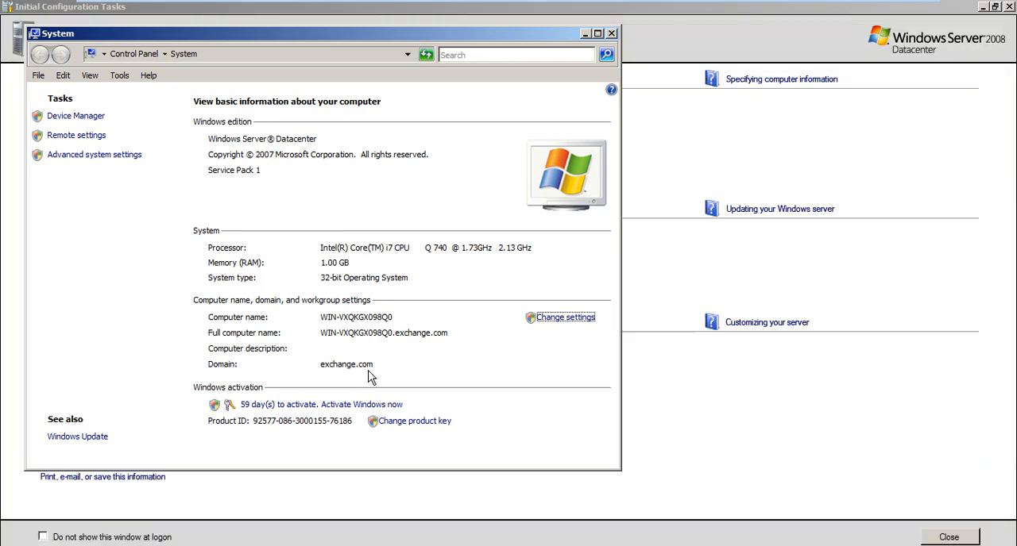
- Close the System window and show the server's Roles page in a maximized Server Manager
{"action": "left_click", "coordinate": [610, 33]}
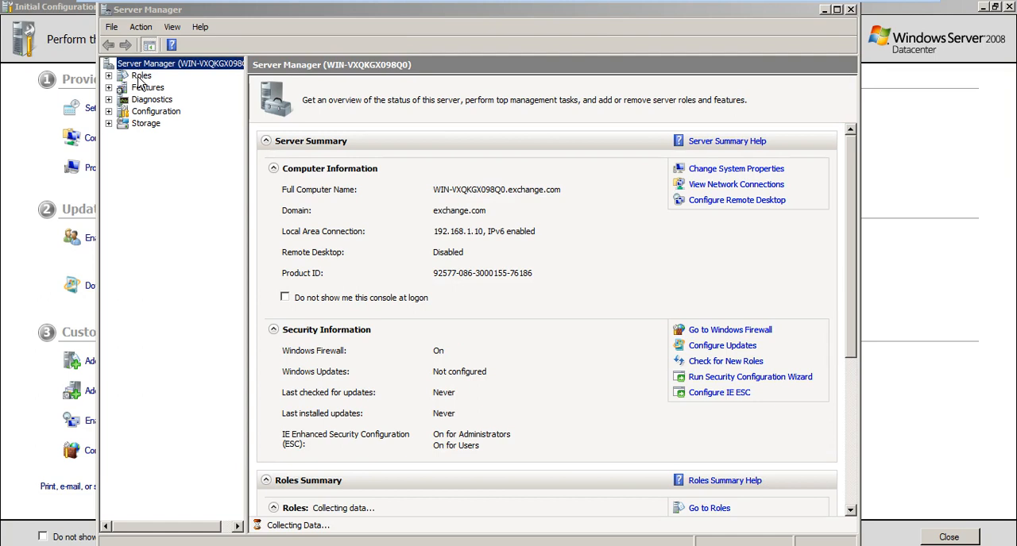
{"action": "left_click", "coordinate": [140, 77]}
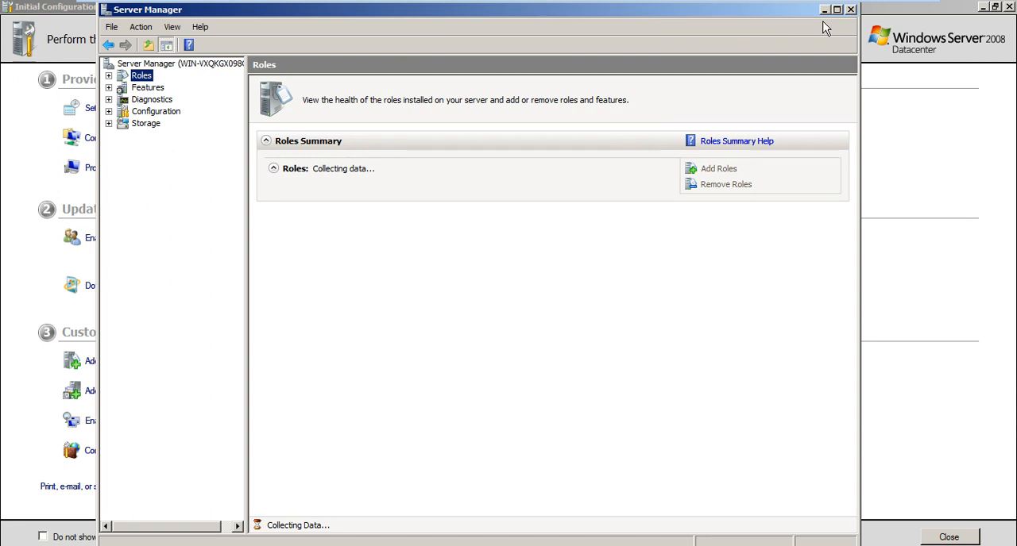
{"action": "double_click", "coordinate": [779, 9]}
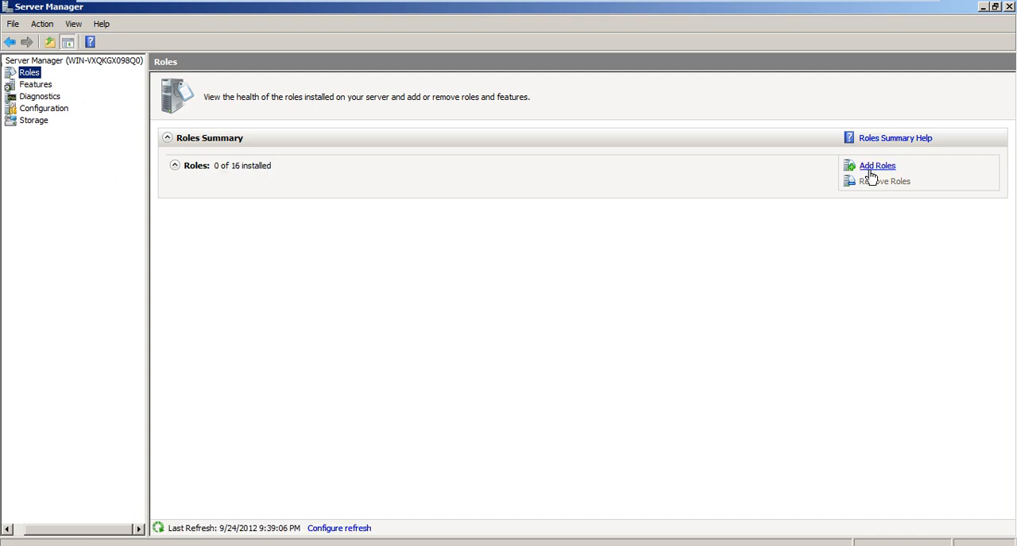
- Add the DNS Server role to this server and start its installation
{"action": "left_click", "coordinate": [876, 166]}
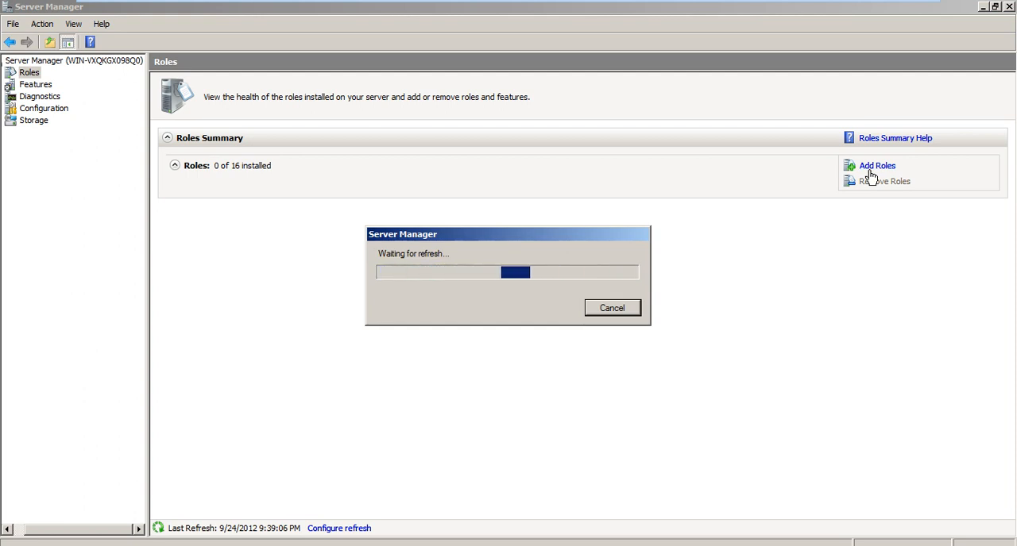
{"action": "left_click", "coordinate": [869, 170]}
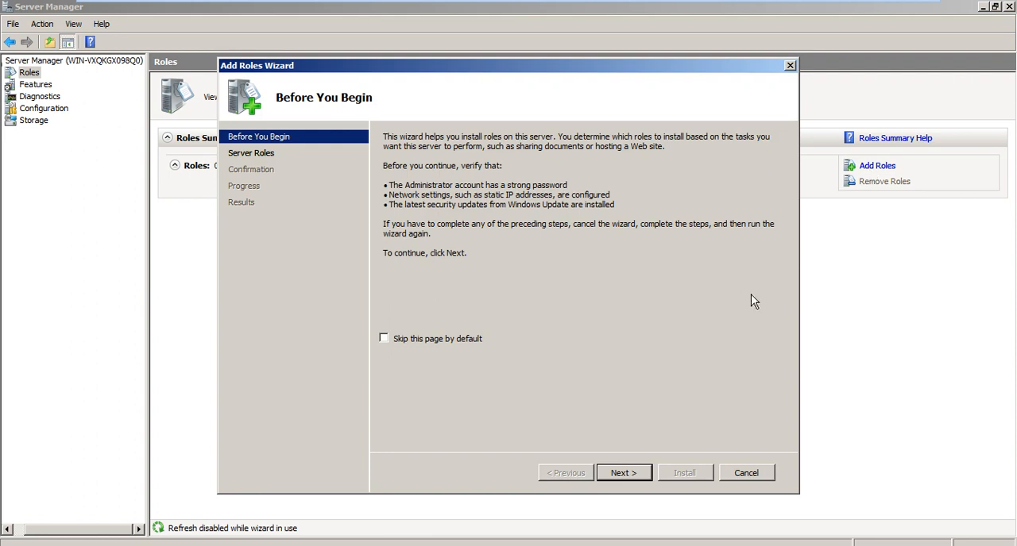
{"action": "left_click", "coordinate": [622, 473]}
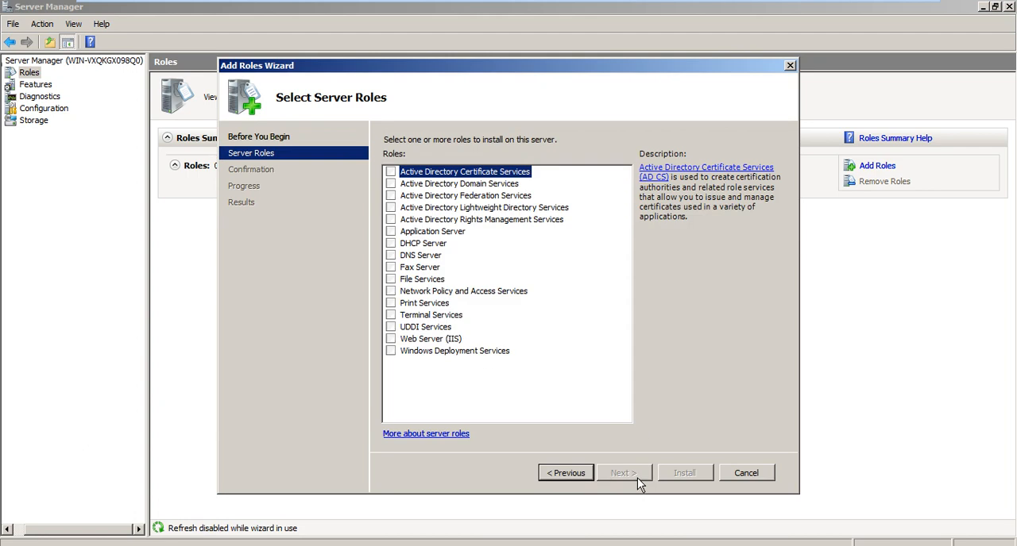
{"action": "left_click", "coordinate": [391, 256]}
{"action": "left_click", "coordinate": [630, 475]}
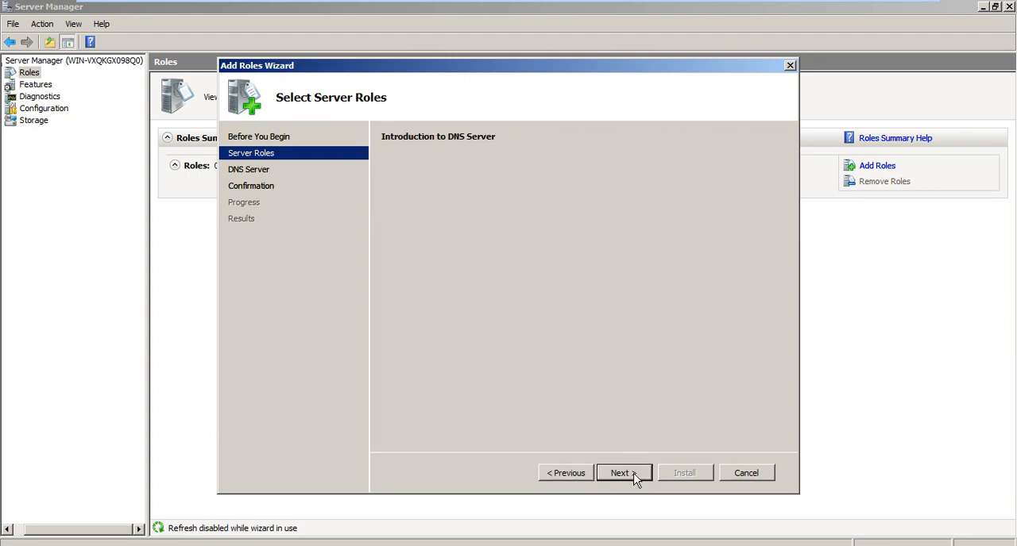
{"action": "left_click", "coordinate": [633, 473]}
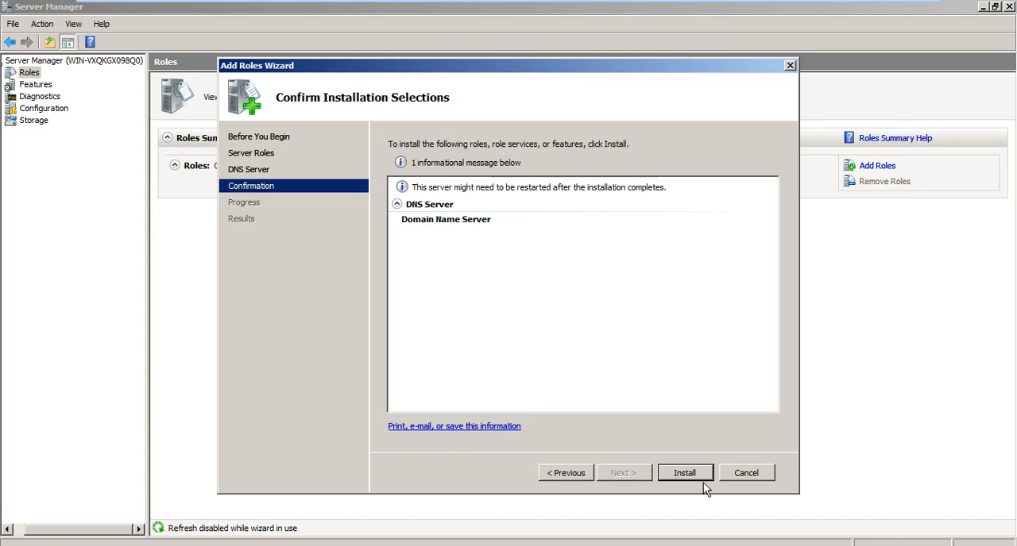
{"action": "left_click", "coordinate": [685, 472]}
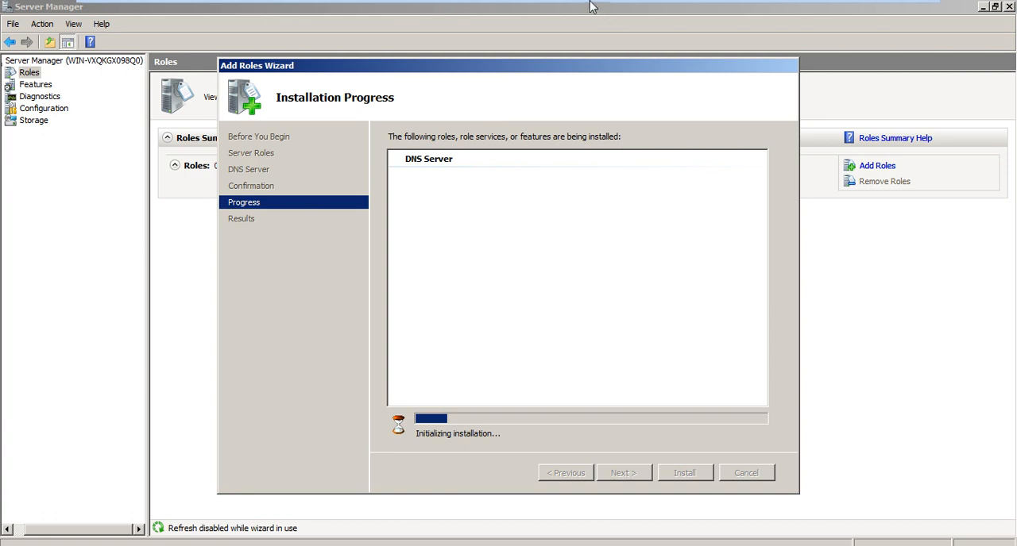
- Check the forward lookup zones on the Windows Server 2008 R2 with Exchange virtual machine and return to Windows Server 2008 Hub
{"action": "mouse_move", "coordinate": [592, 7]}
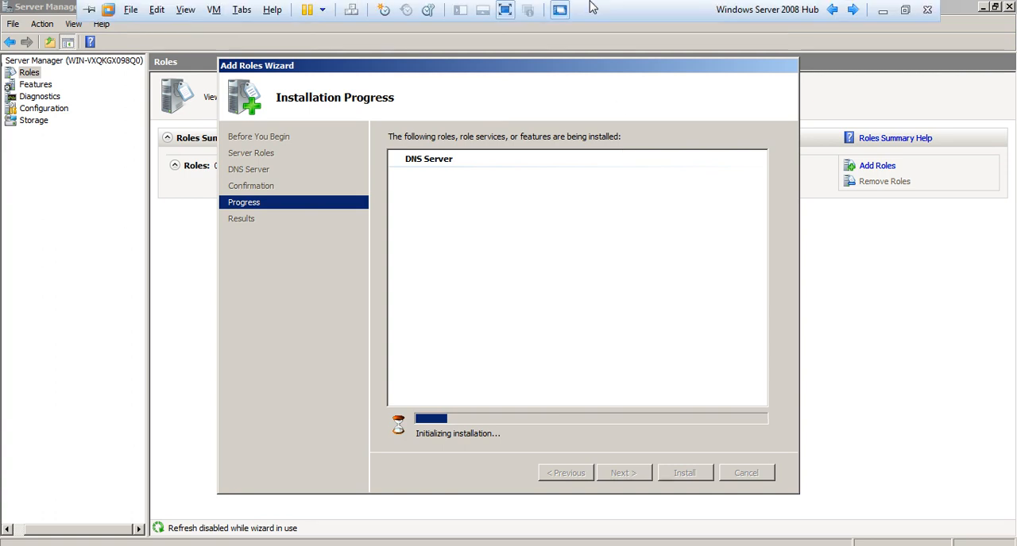
{"action": "left_click", "coordinate": [830, 10]}
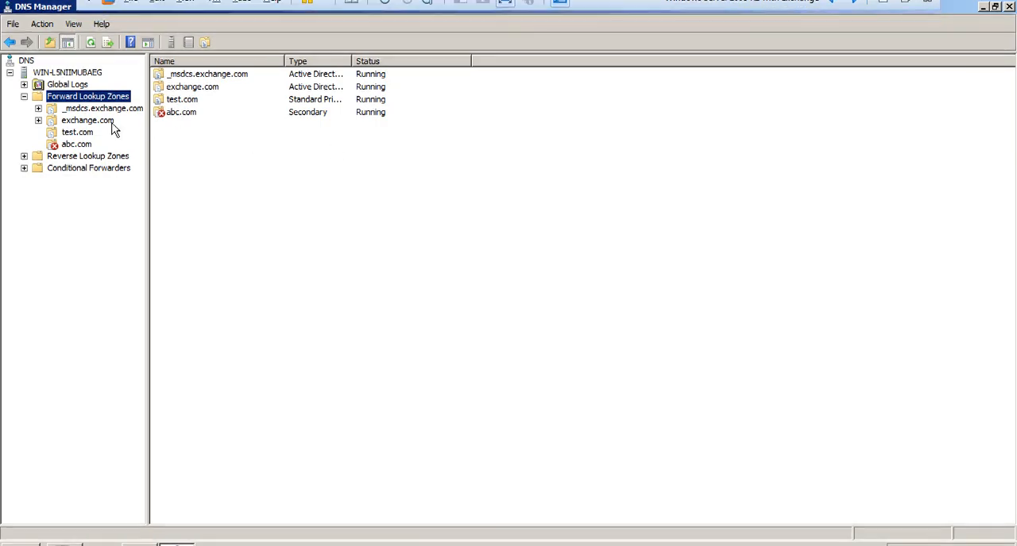
{"action": "mouse_move", "coordinate": [376, 3]}
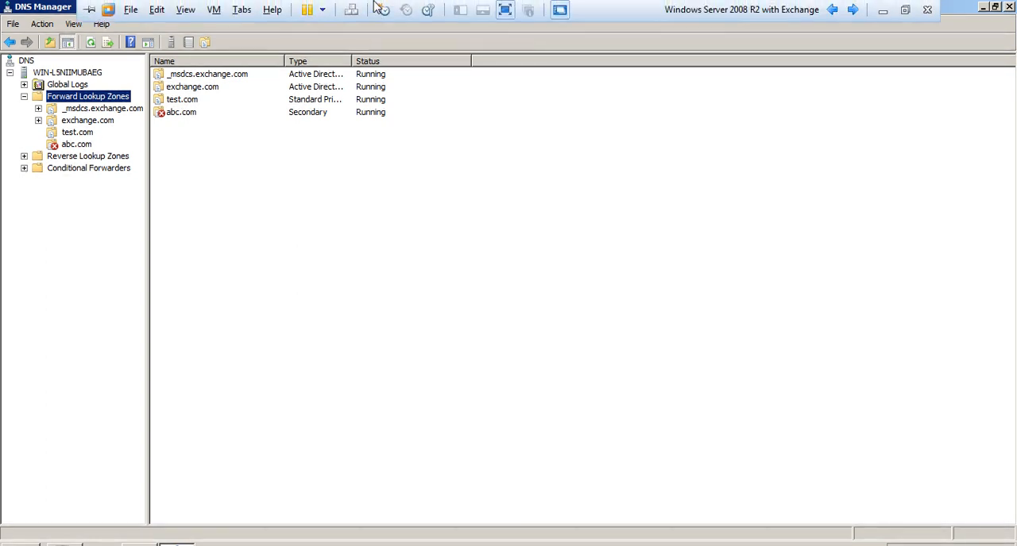
{"action": "mouse_move", "coordinate": [714, 5]}
{"action": "left_click", "coordinate": [852, 11]}
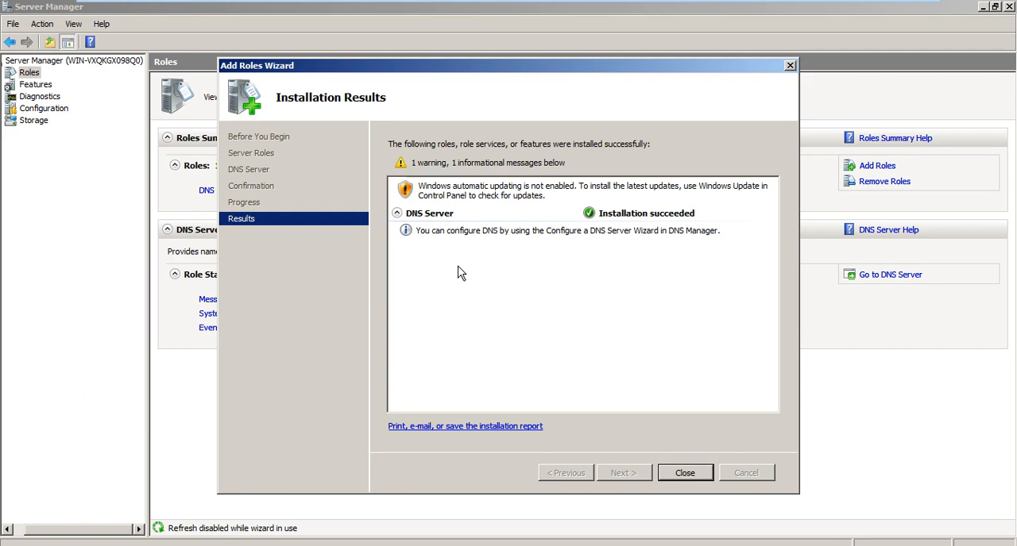
- Close the finished role installation and open DNS Manager at the local server's forward lookup zones
{"action": "left_click", "coordinate": [683, 474]}
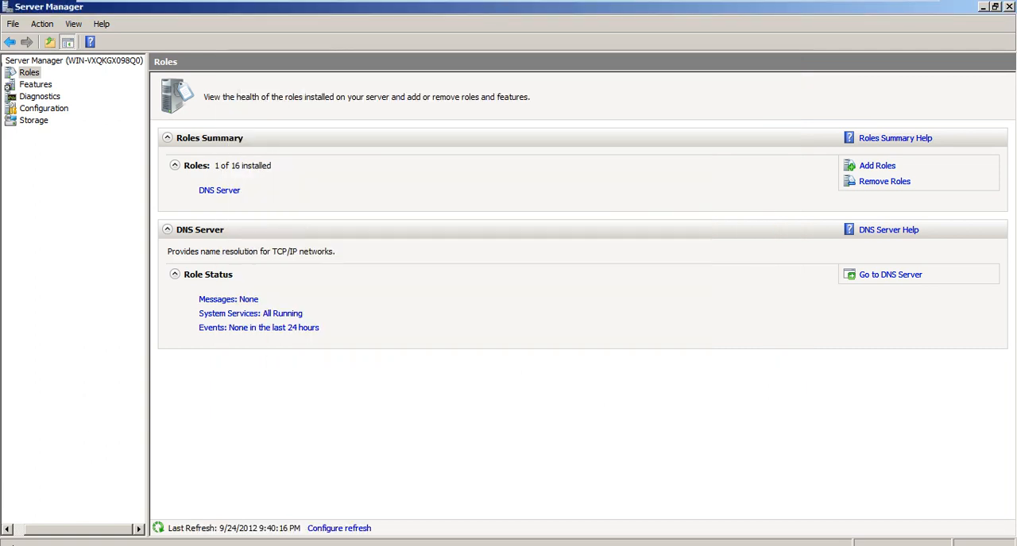
{"action": "left_click", "coordinate": [13, 544]}
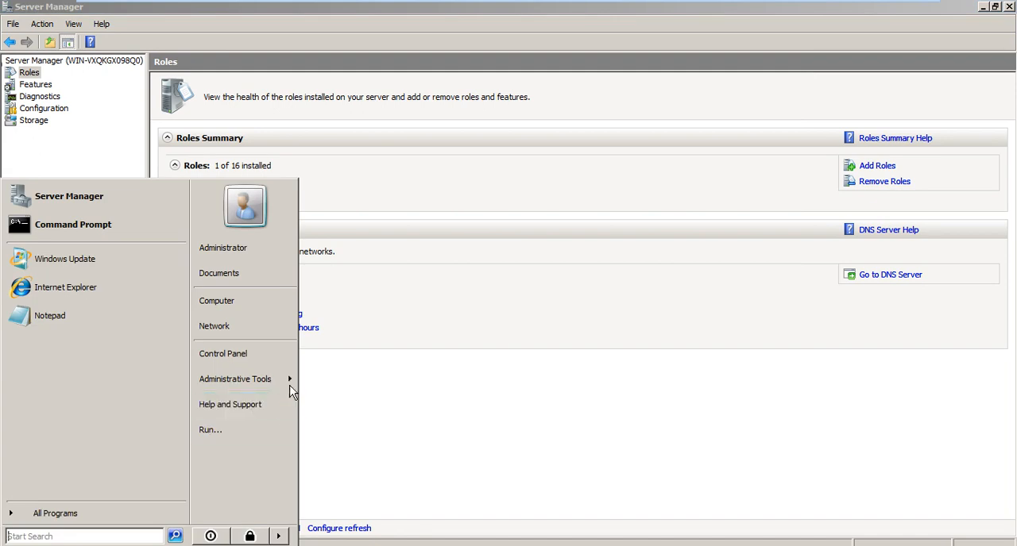
{"action": "mouse_move", "coordinate": [290, 387]}
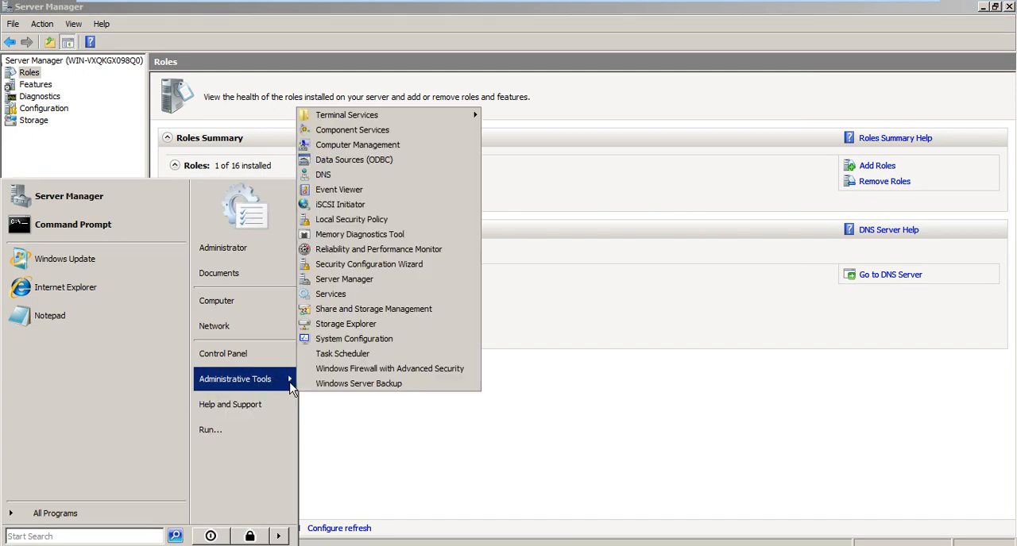
{"action": "left_click", "coordinate": [370, 177]}
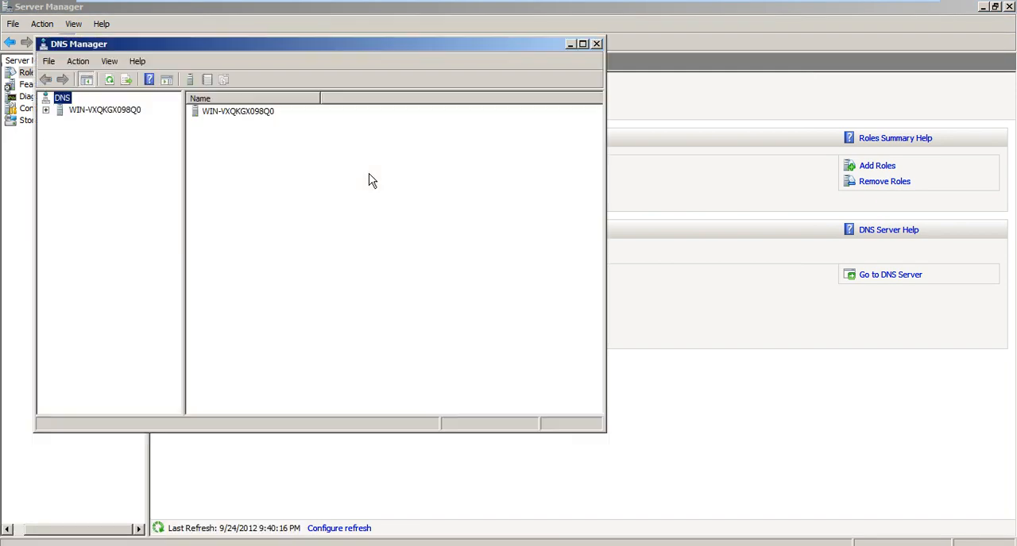
{"action": "left_click", "coordinate": [47, 110]}
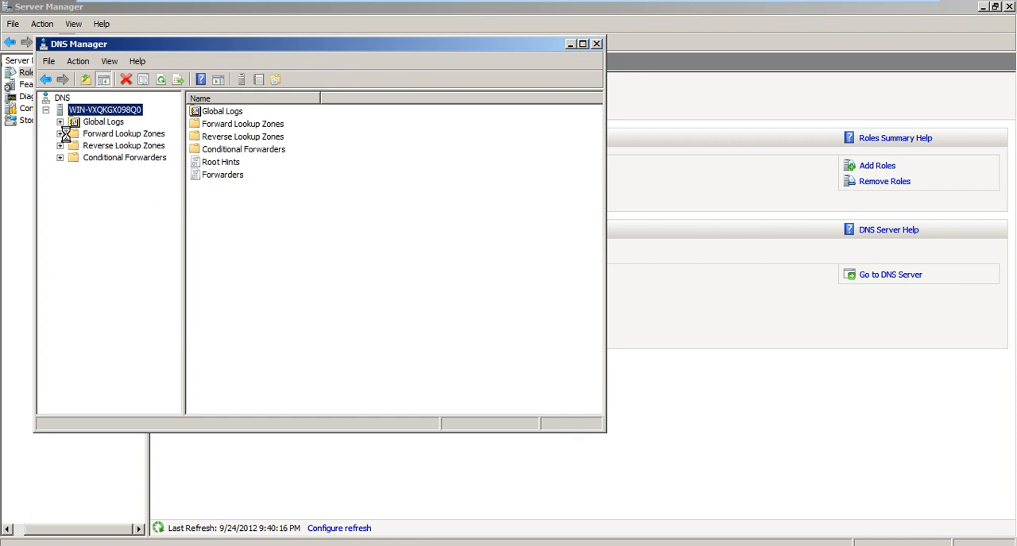
{"action": "left_click", "coordinate": [72, 137]}
- Start a new forward lookup zone and choose Primary zone as its type
{"action": "right_click", "coordinate": [107, 138]}
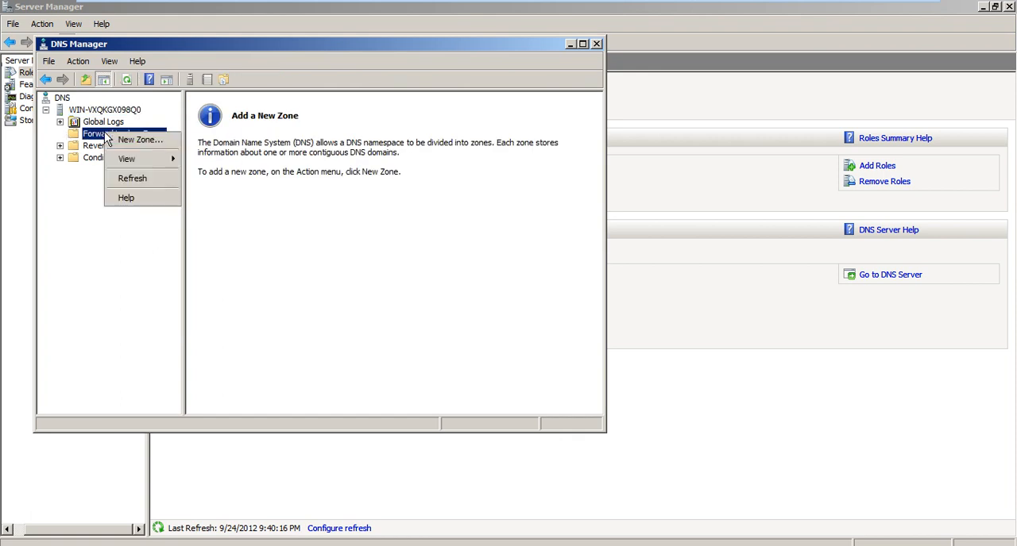
{"action": "left_click", "coordinate": [119, 139]}
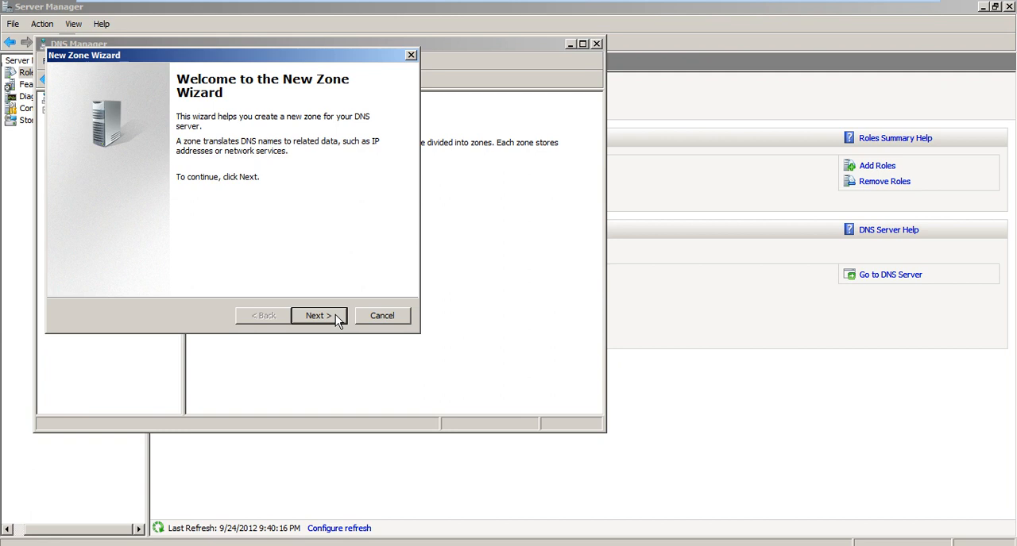
{"action": "left_click", "coordinate": [335, 314]}
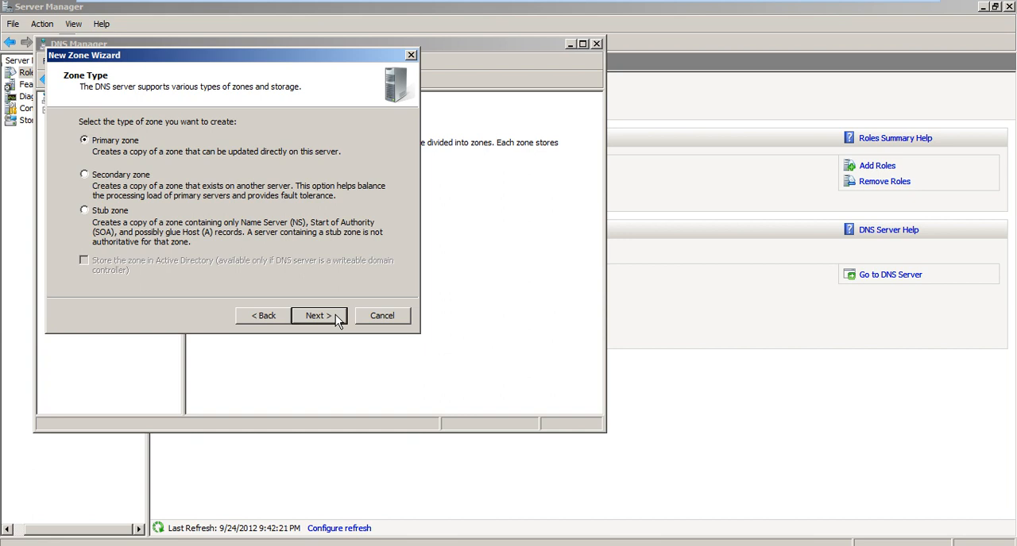
{"action": "left_click", "coordinate": [128, 178]}
{"action": "left_click", "coordinate": [125, 146]}
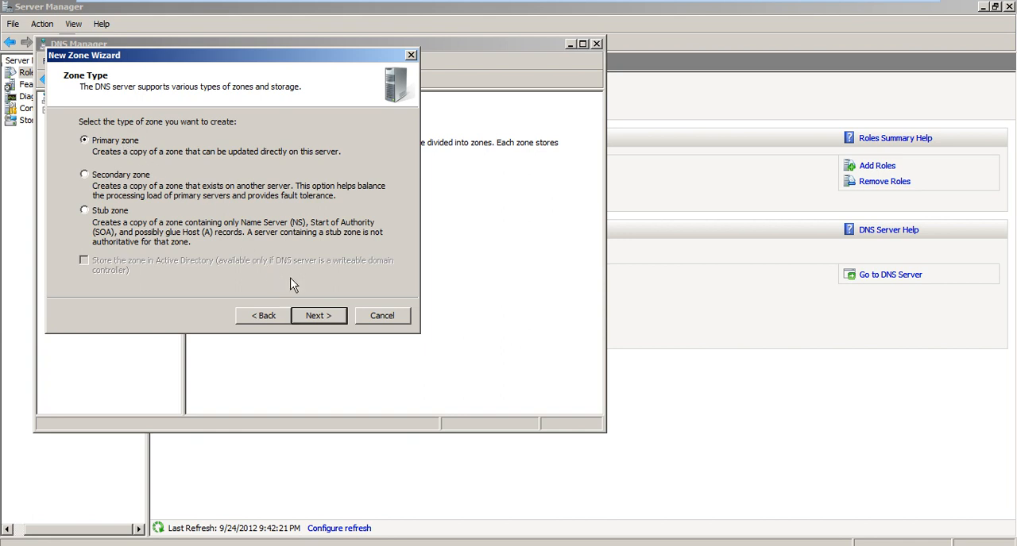
{"action": "left_click", "coordinate": [319, 316]}
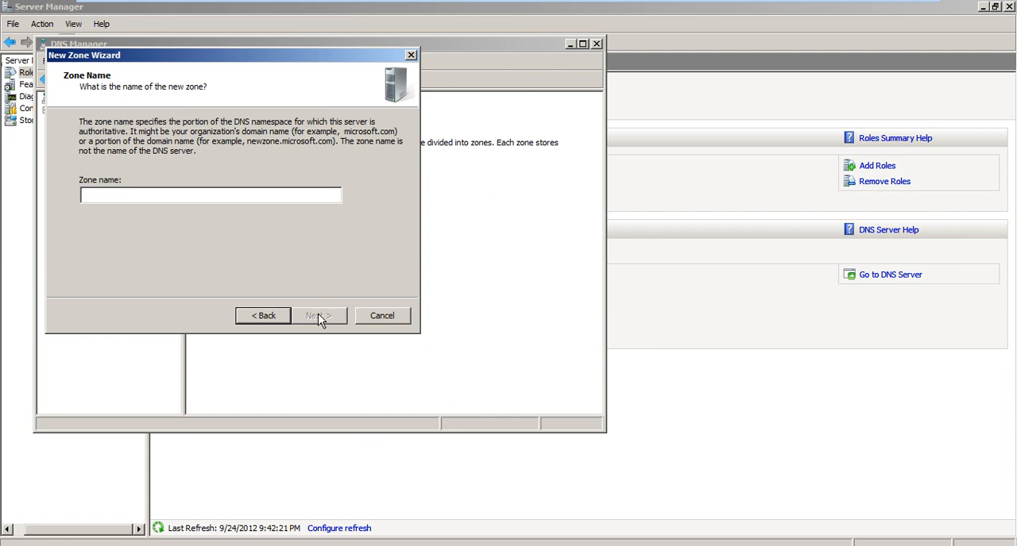
- Name the primary zone msn.com and create it with the new zone file msn.com.dns
{"action": "type", "text": "msn.com"}
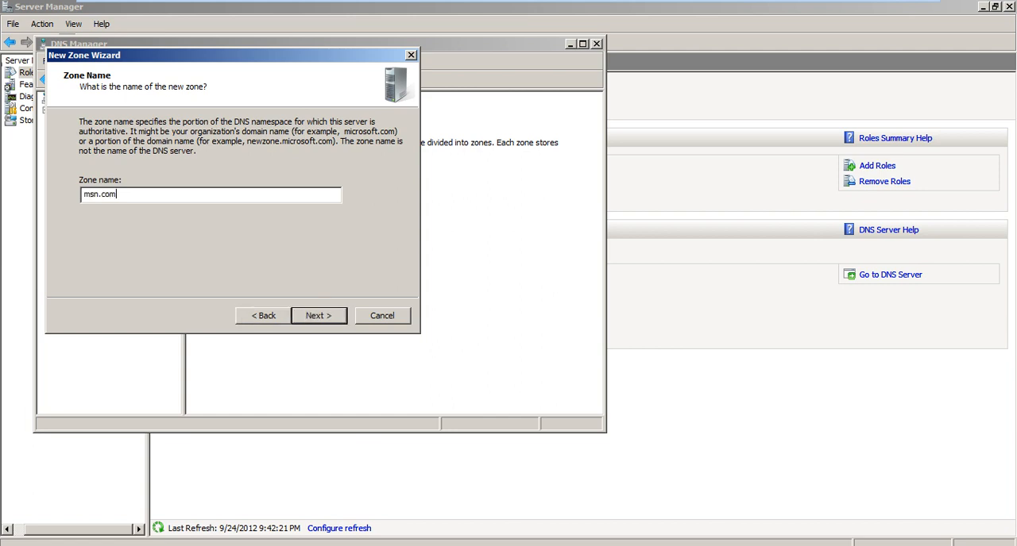
{"action": "left_click", "coordinate": [319, 316]}
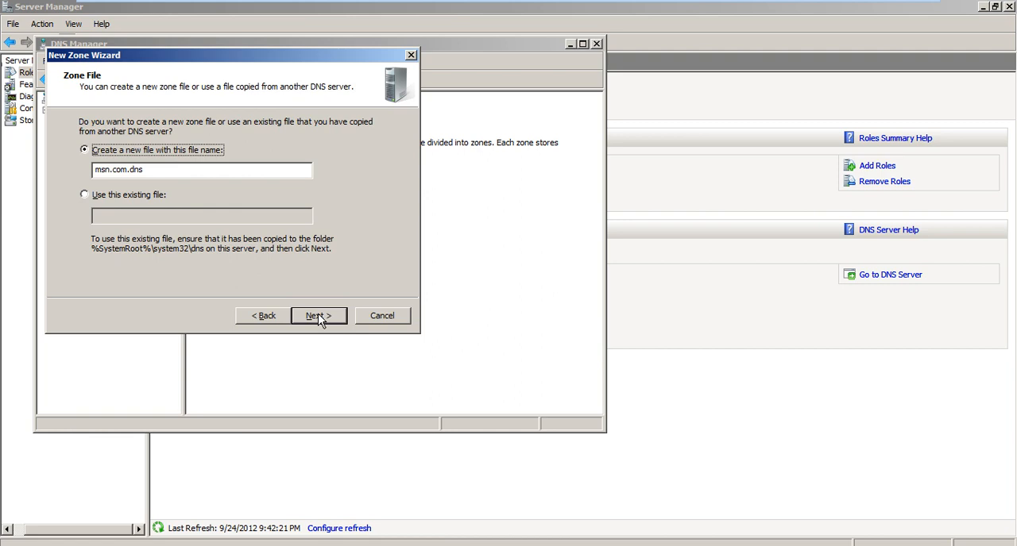
{"action": "left_click", "coordinate": [319, 316]}
{"action": "left_click", "coordinate": [319, 316]}
{"action": "left_click", "coordinate": [317, 316]}
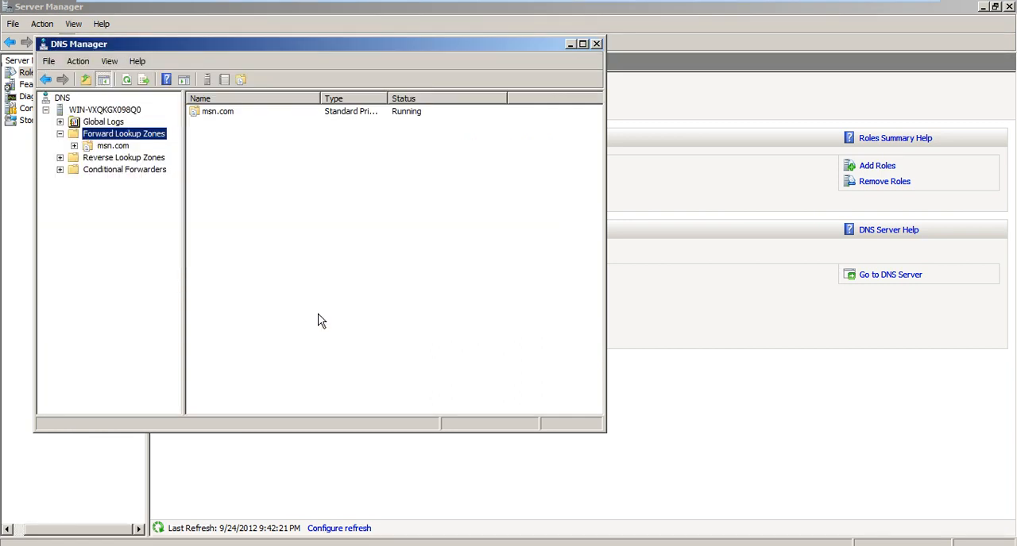
- Start a new host (A) record in the msn.com zone and name it pc1
{"action": "left_click", "coordinate": [100, 146]}
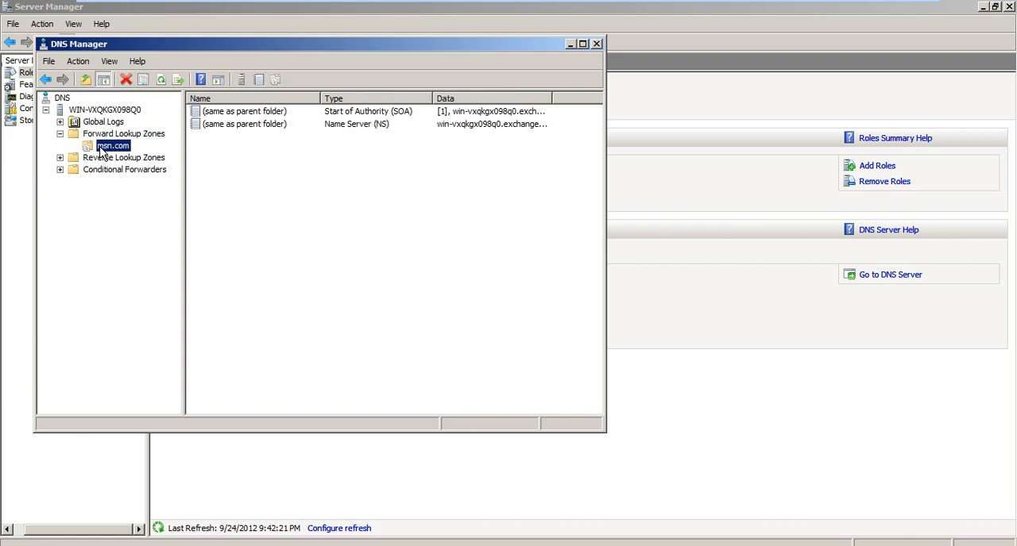
{"action": "right_click", "coordinate": [250, 221]}
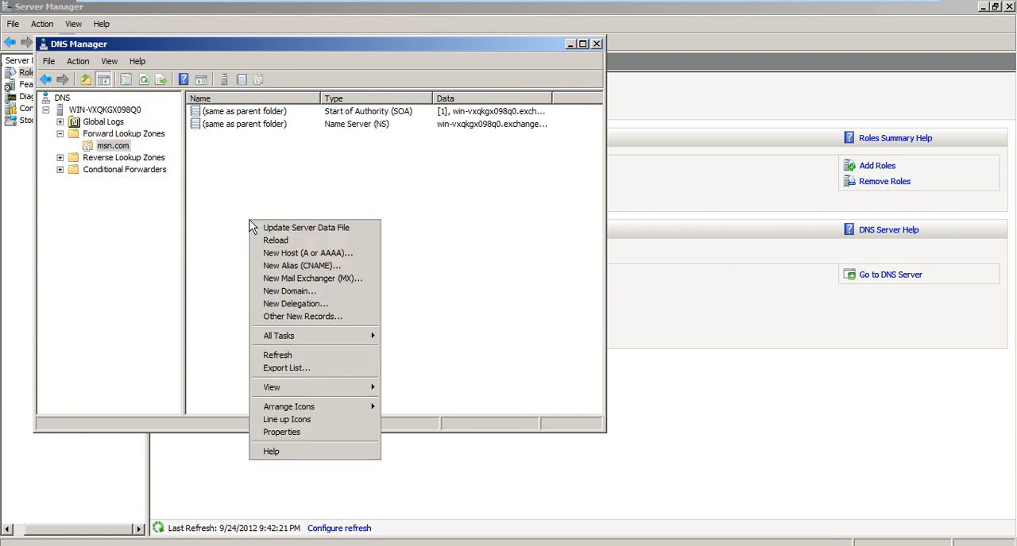
{"action": "left_click", "coordinate": [316, 256]}
{"action": "type", "text": "192"}
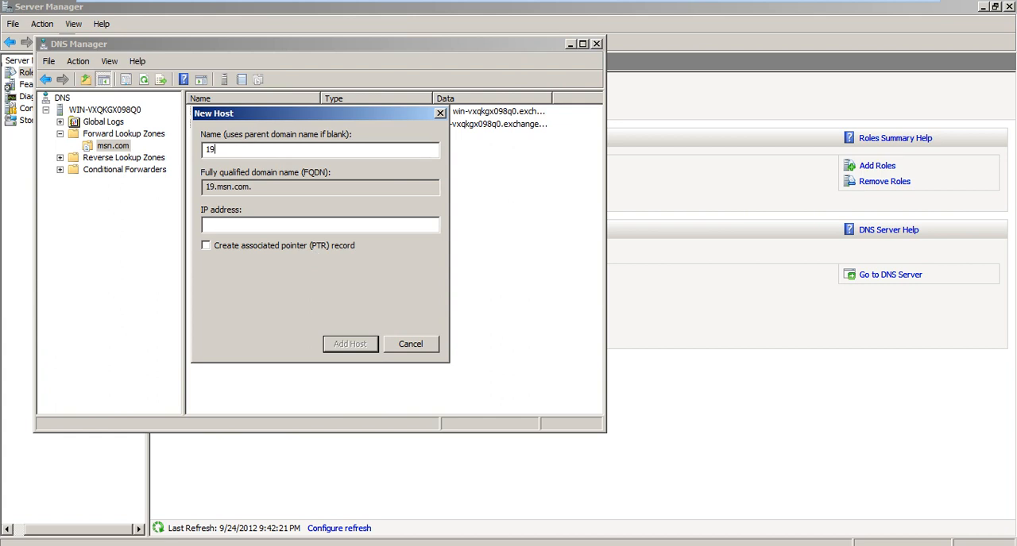
{"action": "key", "text": "BackSpace"}
{"action": "key", "text": "BackSpace"}
{"action": "key", "text": "BackSpace"}
{"action": "type", "text": "test"}
{"action": "key", "text": "BackSpace"}
{"action": "key", "text": "BackSpace"}
{"action": "key", "text": "BackSpace"}
{"action": "key", "text": "BackSpace"}
{"action": "type", "text": "pc1"}
- Give the pc1 host the IP address 192.168.1.52, add it to the zone and close the host dialog
{"action": "key", "text": "Tab"}
{"action": "key", "text": "Tab"}
{"action": "type", "text": "192168"}
{"action": "key", "text": "BackSpace"}
{"action": "key", "text": "BackSpace"}
{"action": "key", "text": "BackSpace"}
{"action": "type", "text": ".1681"}
{"action": "key", "text": "BackSpace"}
{"action": "type", "text": ".1.52"}
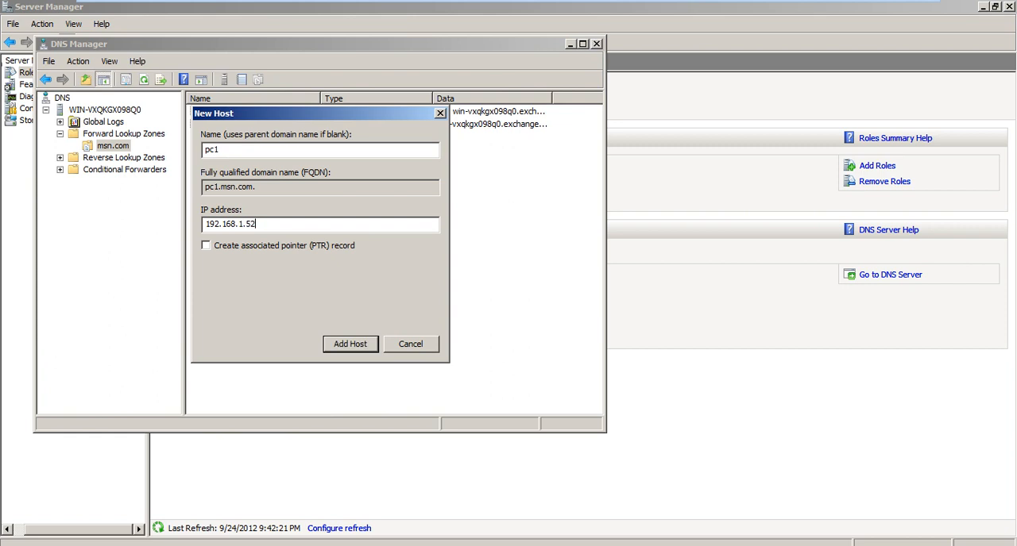
{"action": "key", "text": "Return"}
{"action": "key", "text": "Return"}
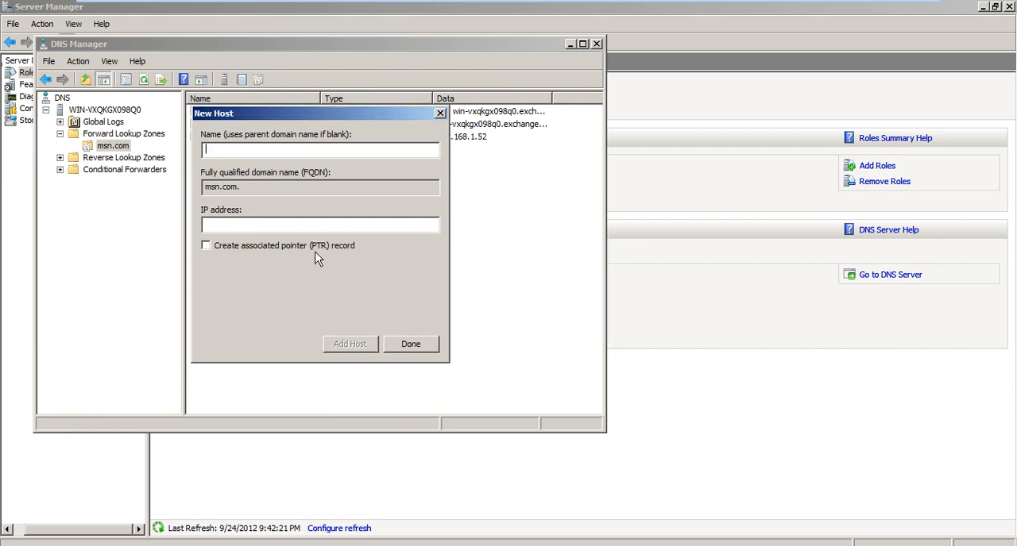
{"action": "left_click", "coordinate": [398, 345]}
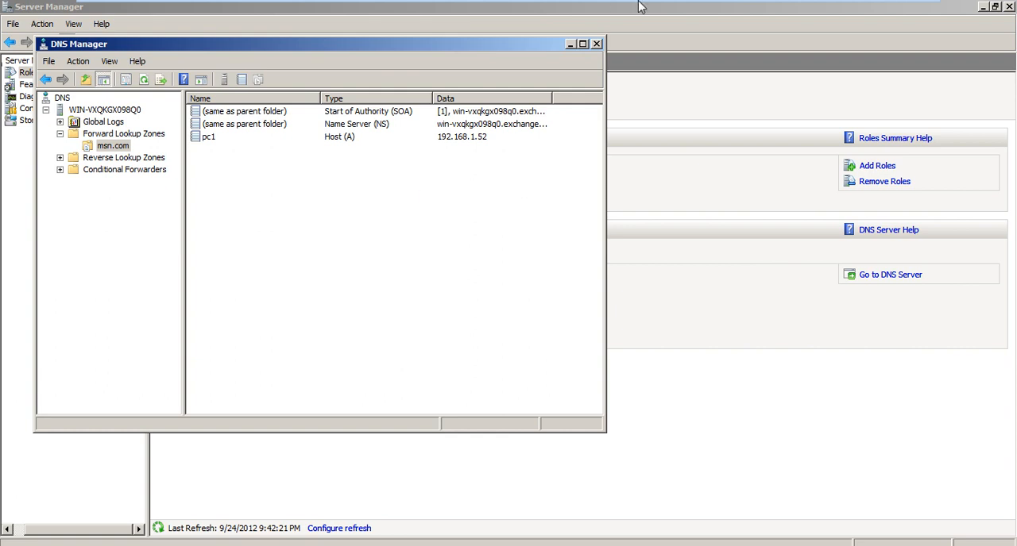
- Allow zone transfers to any server in the properties of the msn.com primary zone
{"action": "right_click", "coordinate": [104, 147]}
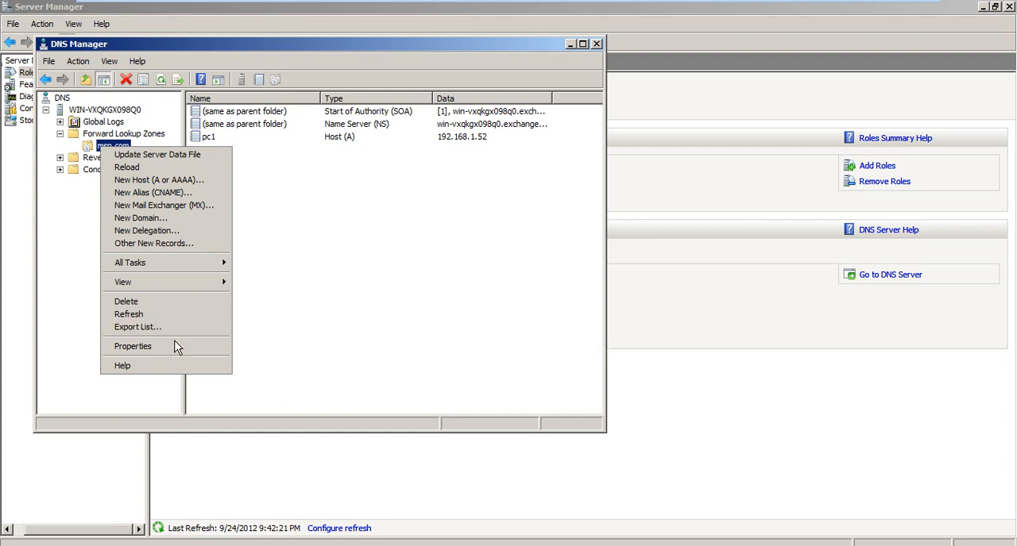
{"action": "left_click", "coordinate": [171, 347]}
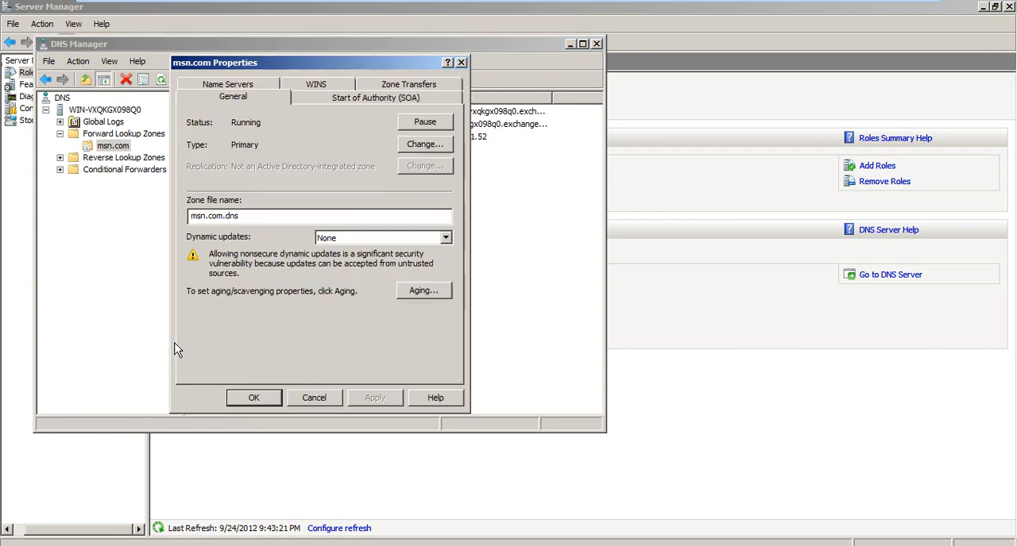
{"action": "left_click", "coordinate": [402, 86]}
{"action": "left_click", "coordinate": [252, 158]}
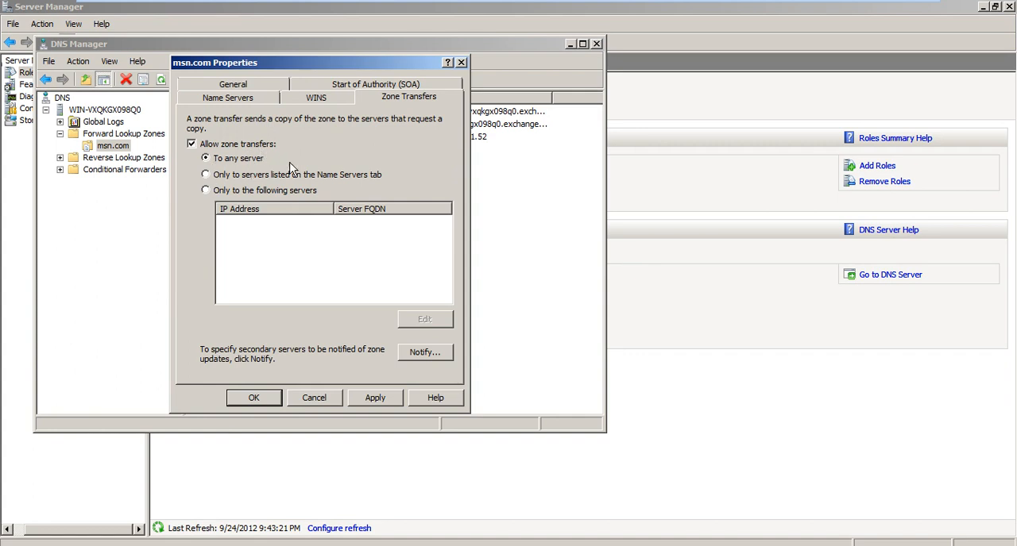
{"action": "left_click", "coordinate": [254, 398]}
- Switch to the Windows Server 2008 R2 with Exchange machine and start a new forward lookup zone of type Secondary zone
{"action": "mouse_move", "coordinate": [508, 5]}
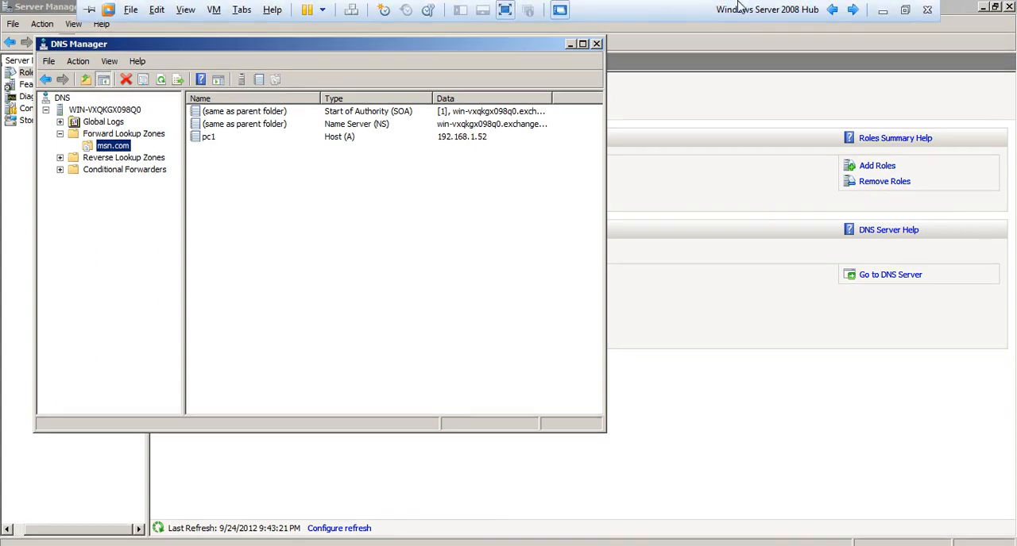
{"action": "left_click", "coordinate": [832, 10]}
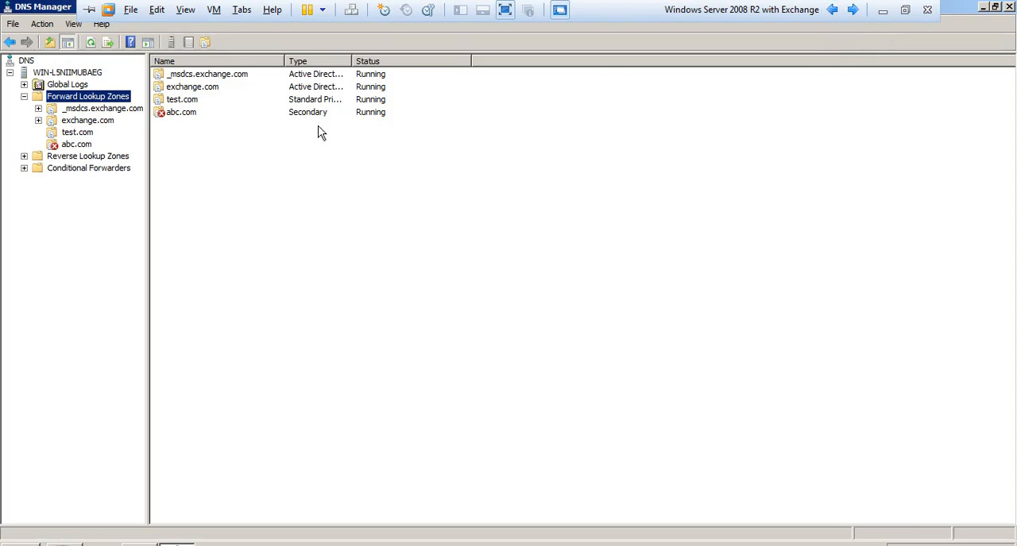
{"action": "right_click", "coordinate": [112, 97]}
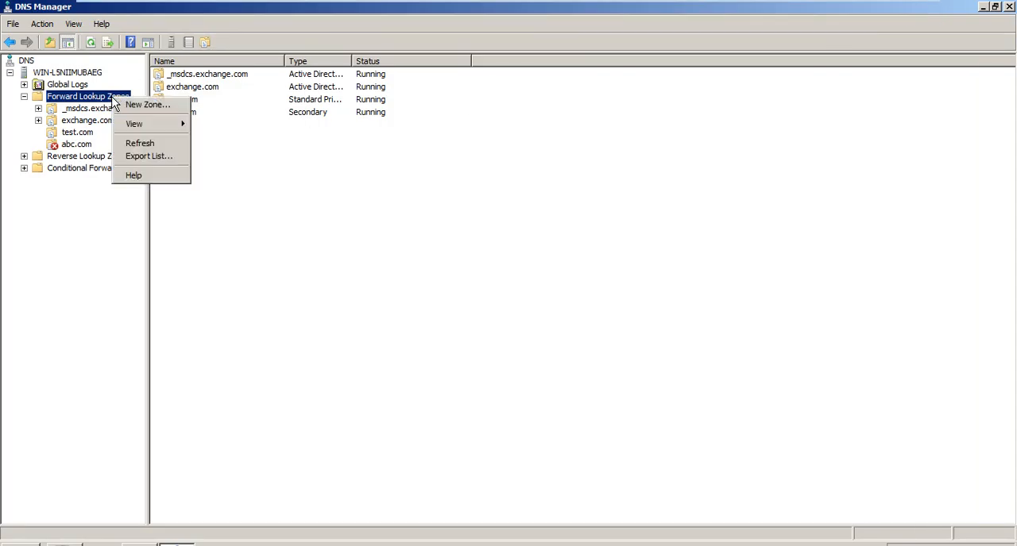
{"action": "left_click", "coordinate": [133, 105]}
{"action": "key", "text": "Return"}
{"action": "key", "text": "Down"}
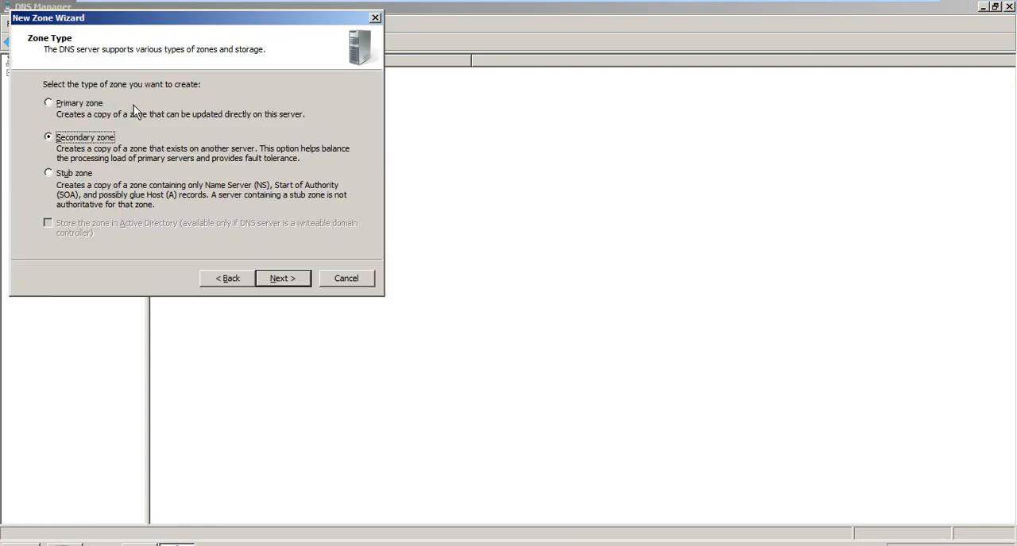
{"action": "key", "text": "Return"}
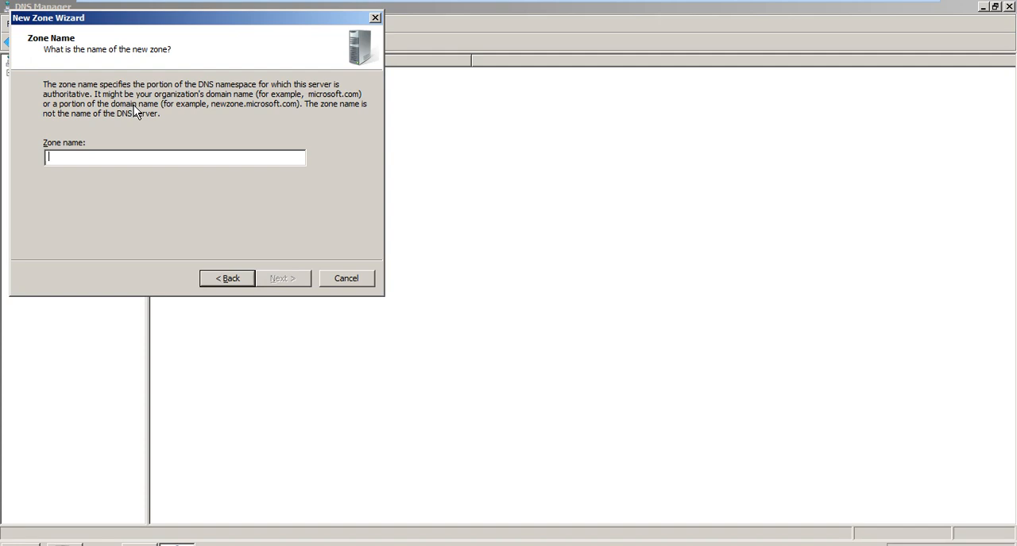
- Name the secondary zone msn.com, set 192.168.1.10 as its master DNS server and create the zone
{"action": "type", "text": "msn.com"}
{"action": "key", "text": "Return"}
{"action": "type", "text": "192.168.1.10"}
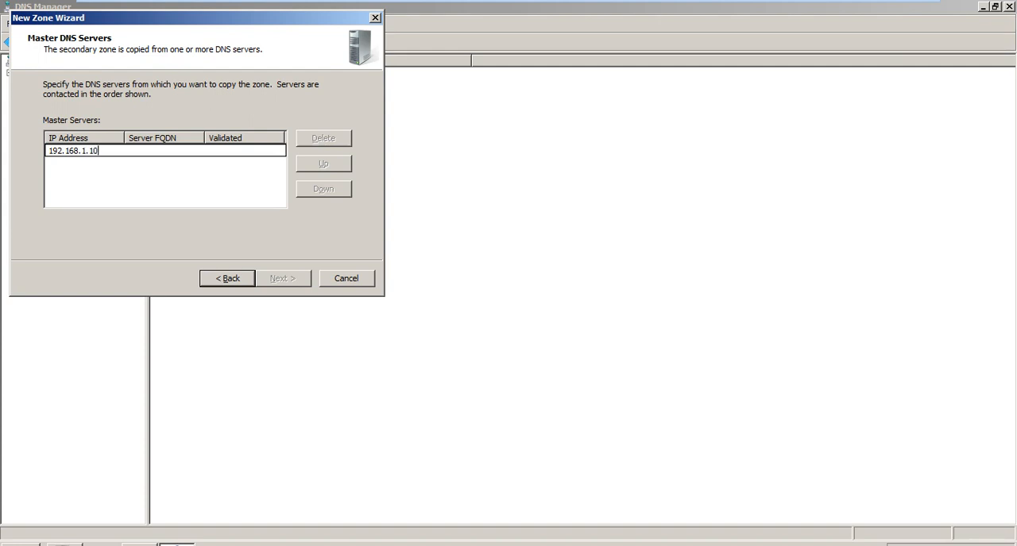
{"action": "key", "text": "Return"}
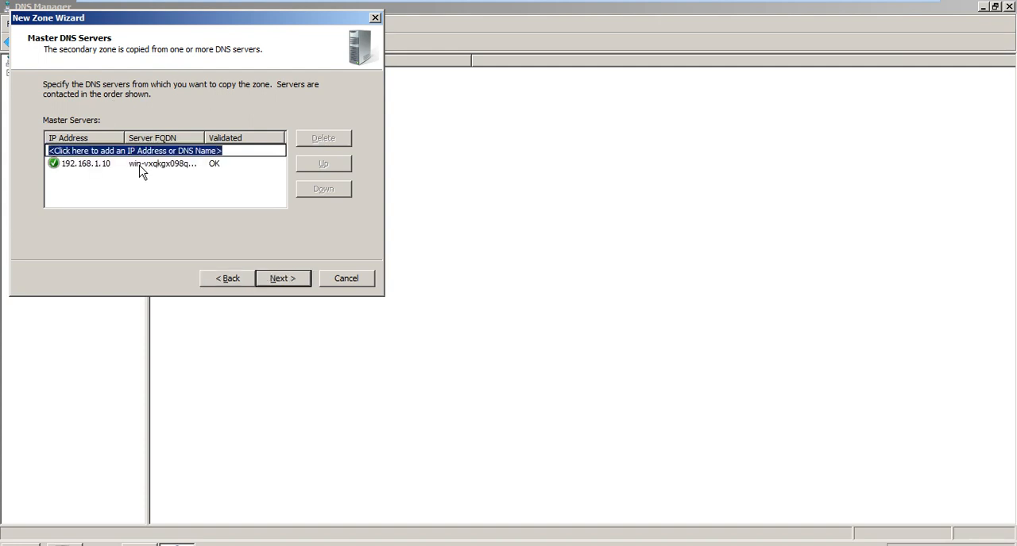
{"action": "left_click", "coordinate": [299, 282]}
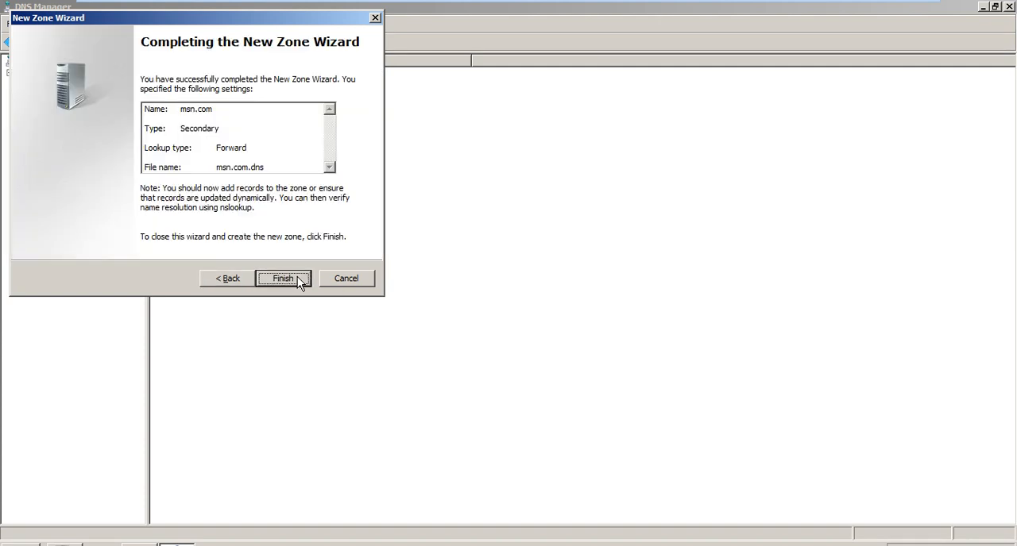
{"action": "left_click", "coordinate": [283, 279]}
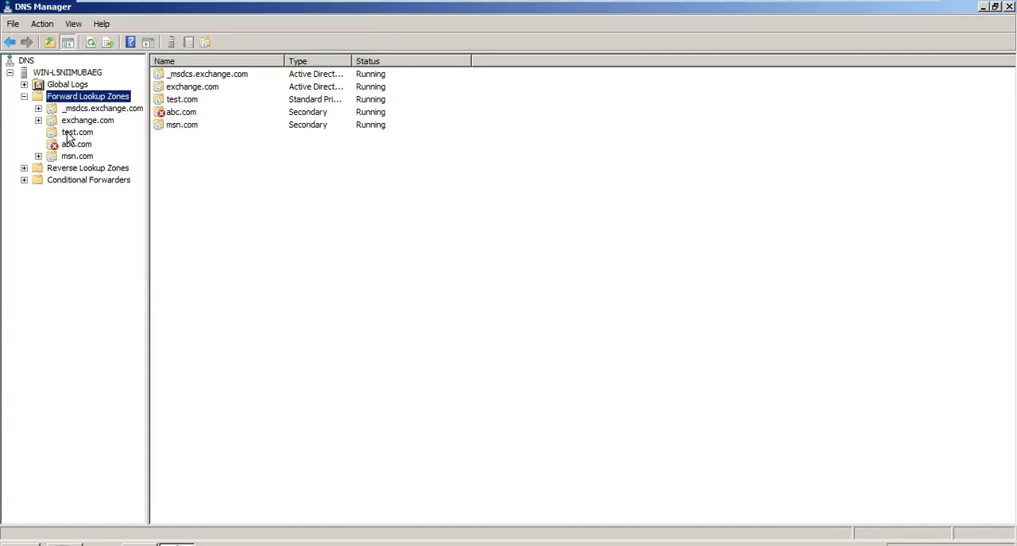
- Open the new msn.com secondary zone and change its type to Primary zone in its properties
{"action": "left_click", "coordinate": [78, 157]}
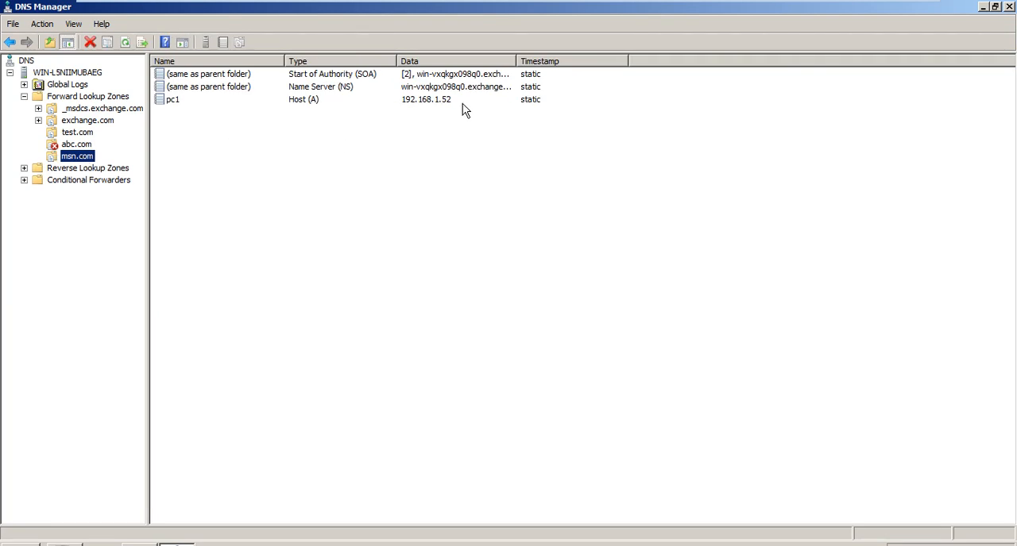
{"action": "right_click", "coordinate": [88, 161]}
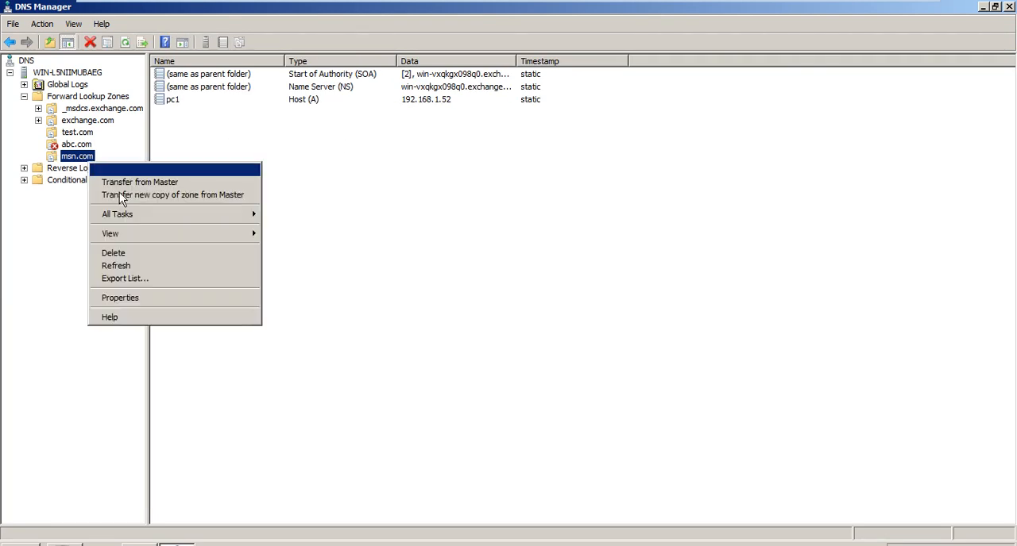
{"action": "left_click", "coordinate": [170, 299]}
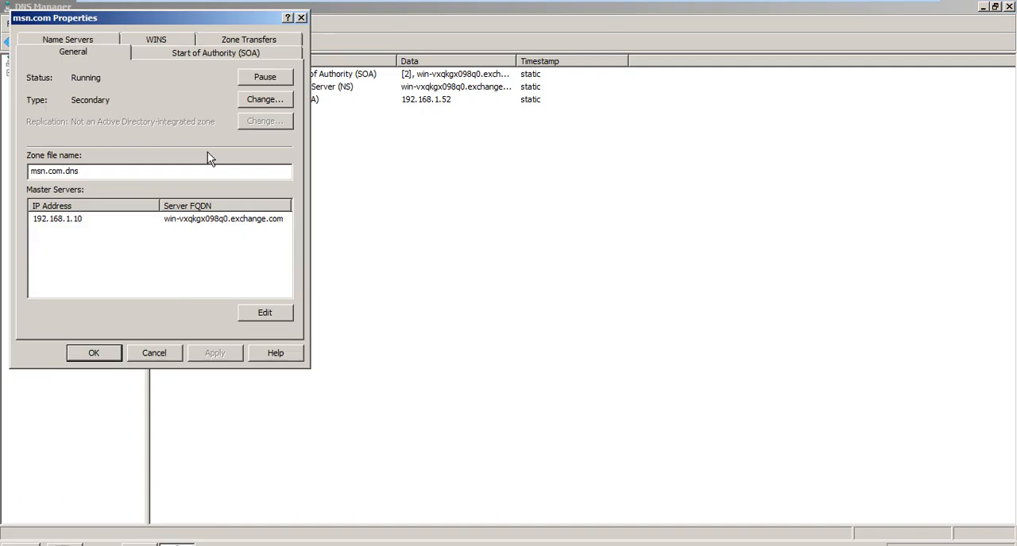
{"action": "left_click", "coordinate": [264, 100]}
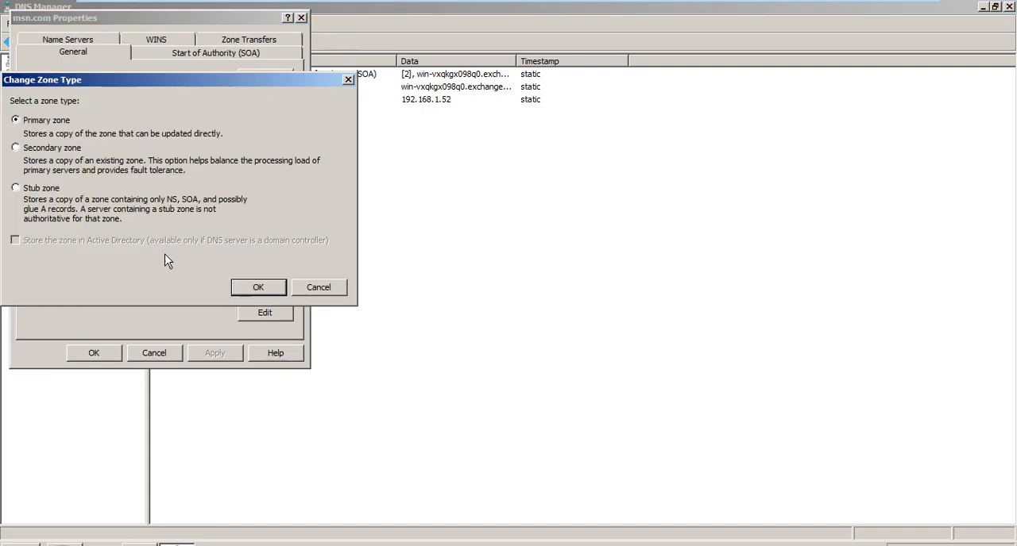
{"action": "left_click", "coordinate": [241, 294]}
{"action": "left_click", "coordinate": [226, 354]}
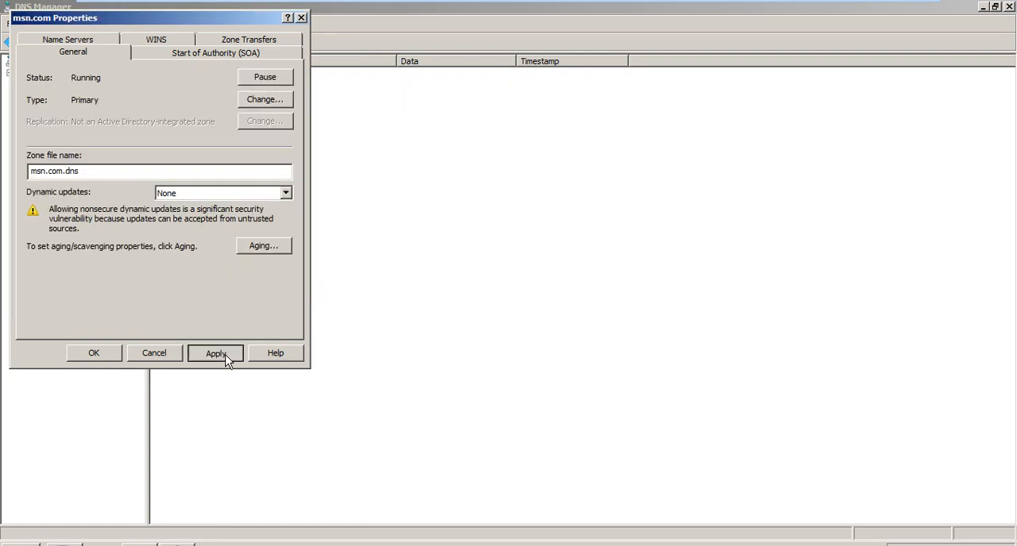
{"action": "left_click", "coordinate": [117, 353]}
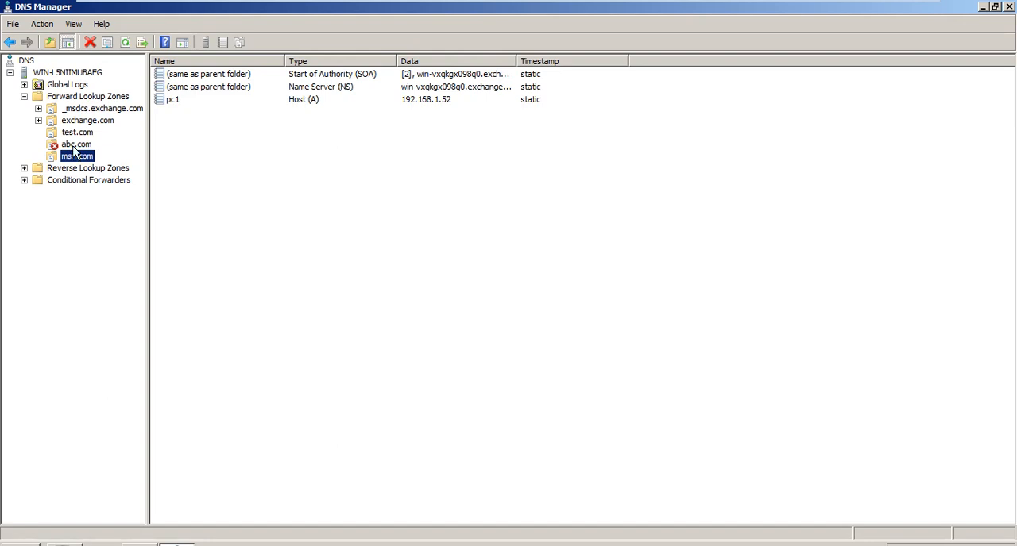
- Change the msn.com primary zone to be stored in Active Directory and accept making it Active Directory integrated
{"action": "right_click", "coordinate": [74, 162]}
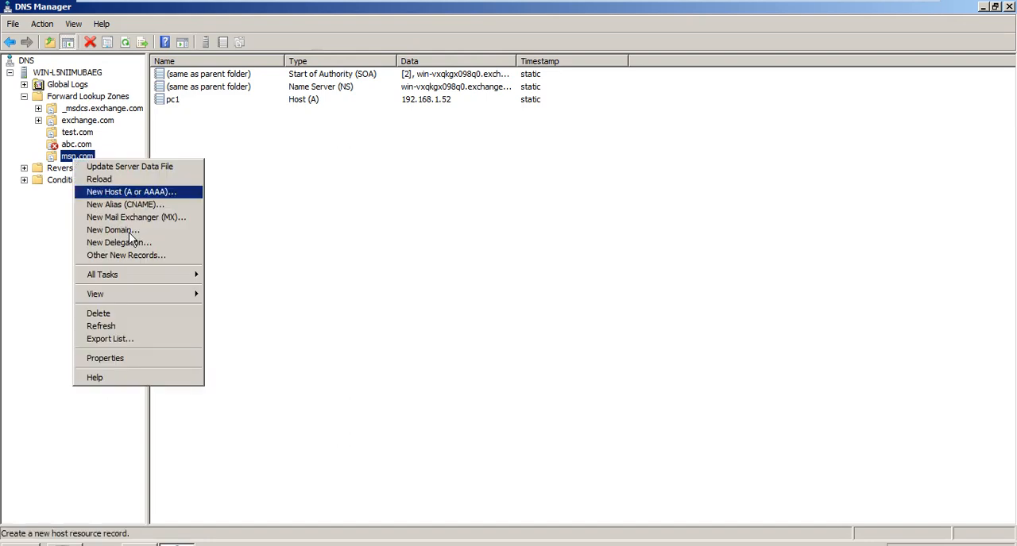
{"action": "left_click", "coordinate": [167, 359]}
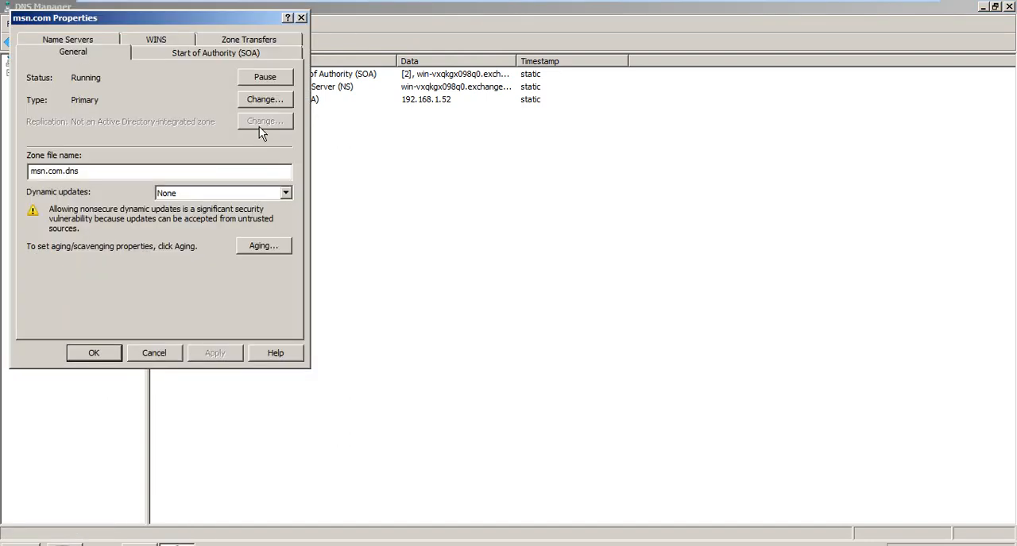
{"action": "left_click", "coordinate": [264, 101]}
{"action": "left_click", "coordinate": [139, 243]}
{"action": "left_click", "coordinate": [256, 292]}
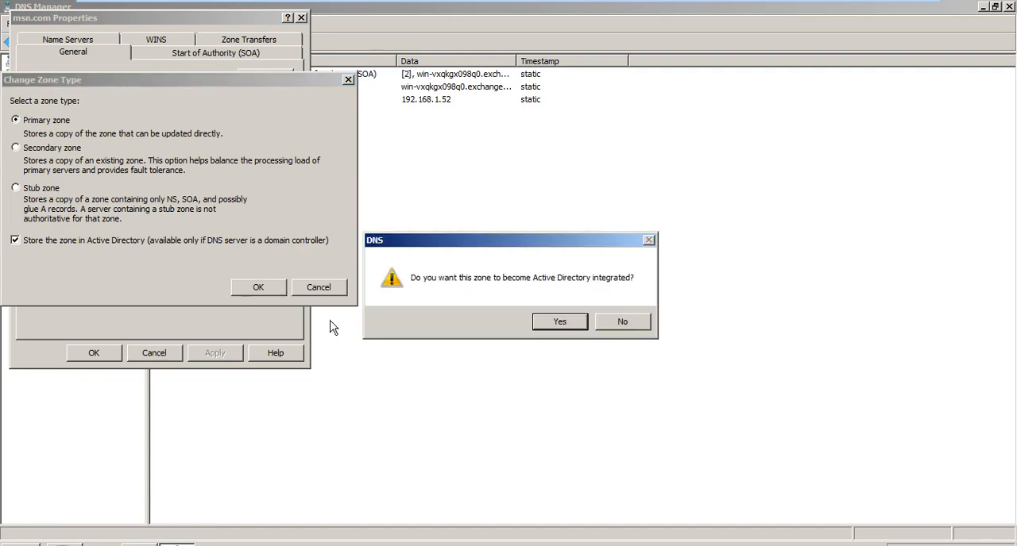
{"action": "left_click", "coordinate": [560, 322]}
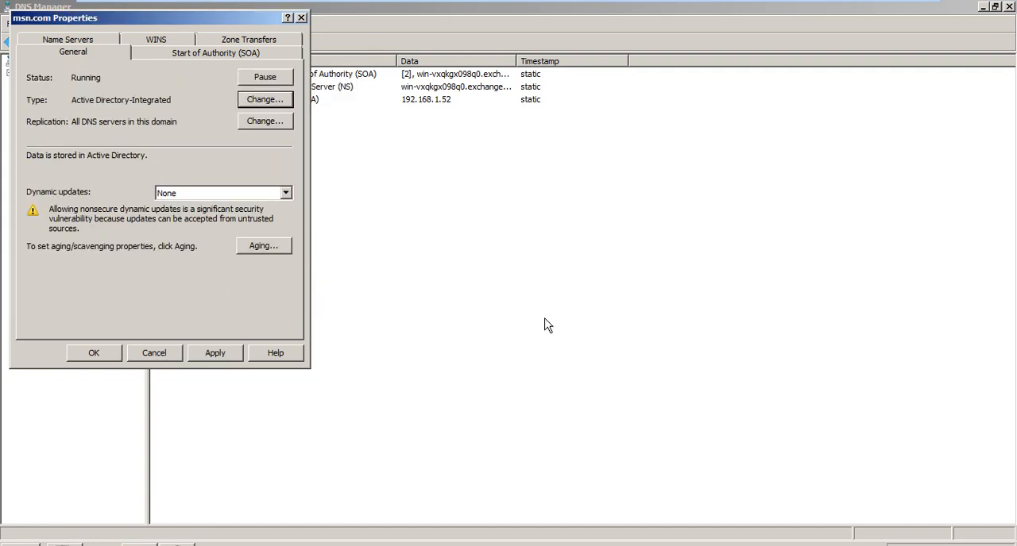
{"action": "left_click", "coordinate": [94, 352]}
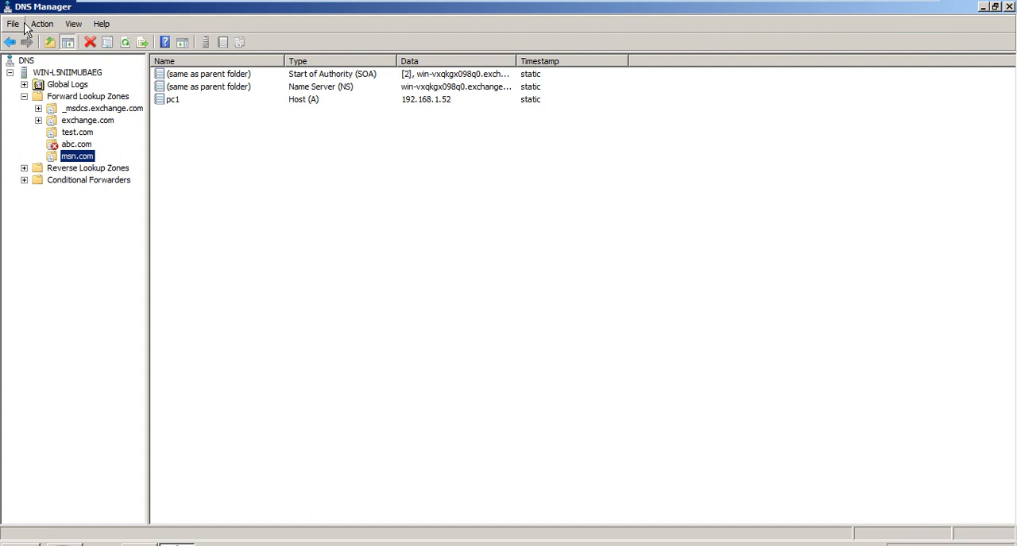
{"action": "mouse_move", "coordinate": [298, 3]}
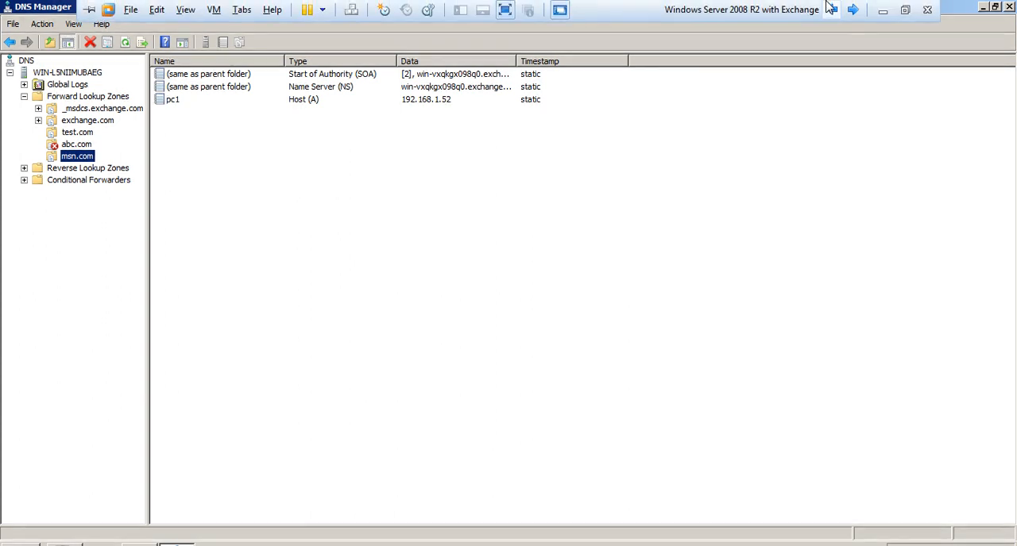
{"action": "left_click", "coordinate": [882, 11]}
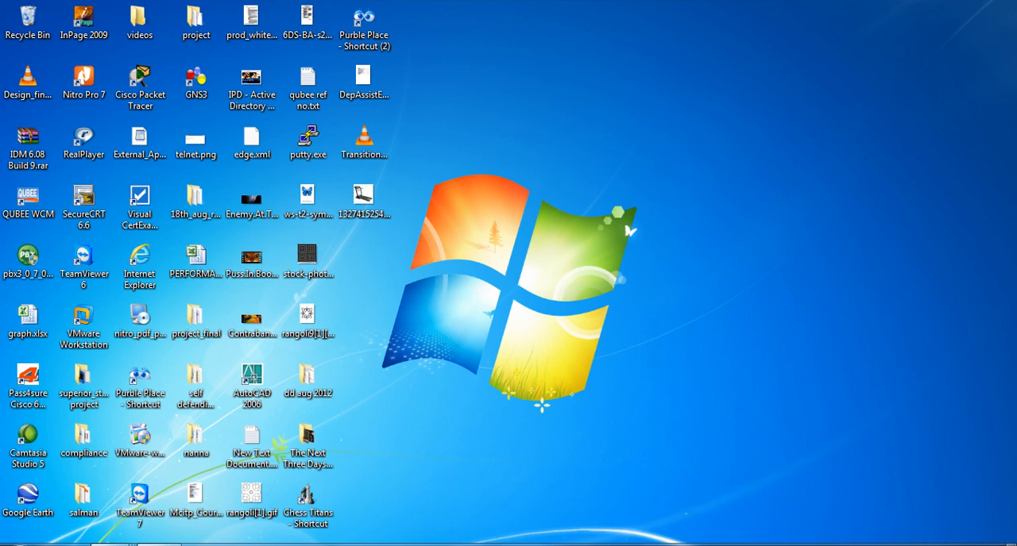
{"action": "mouse_move", "coordinate": [112, 545]}
{"action": "left_click", "coordinate": [412, 455]}
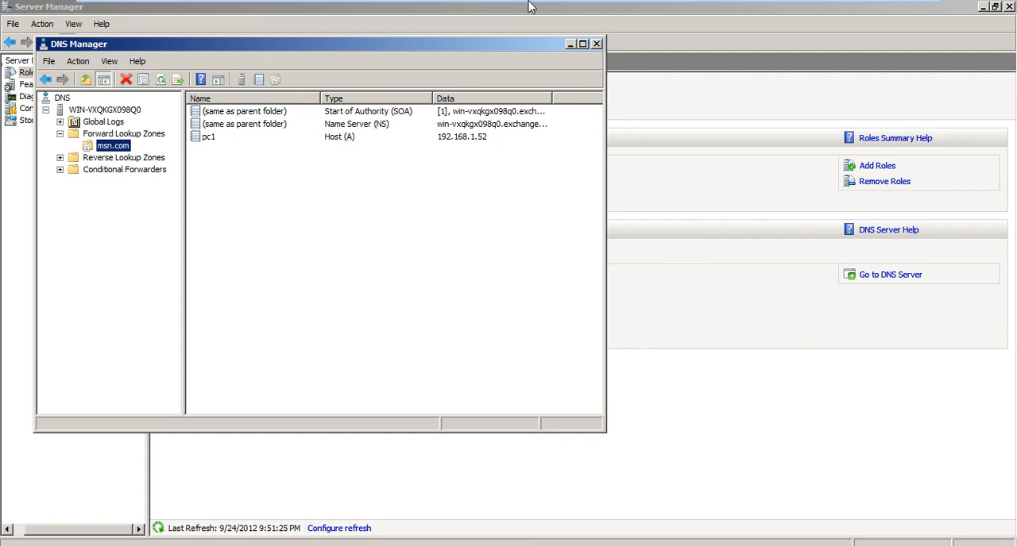
{"action": "mouse_move", "coordinate": [524, 4]}
{"action": "left_click", "coordinate": [885, 10]}
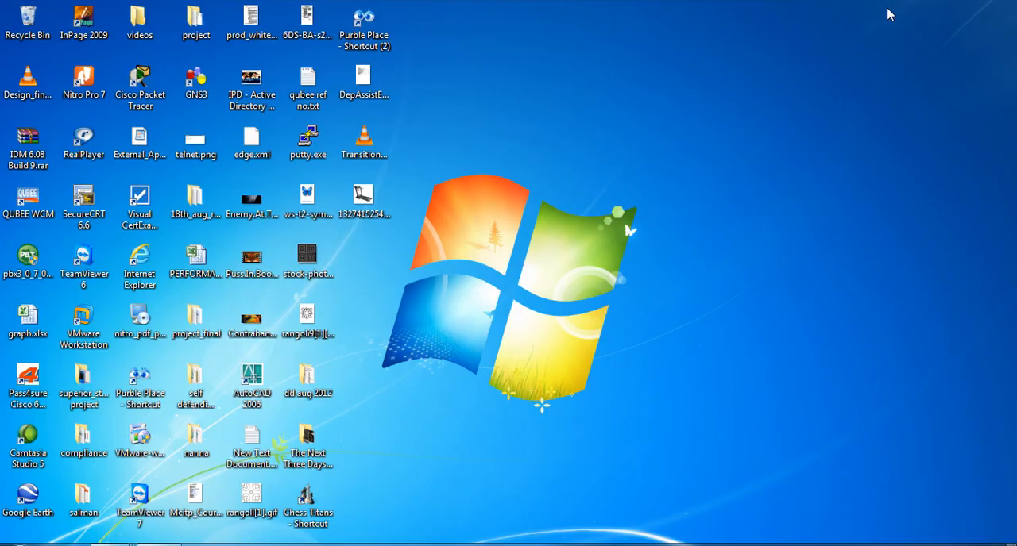
{"action": "left_click", "coordinate": [816, 545]}
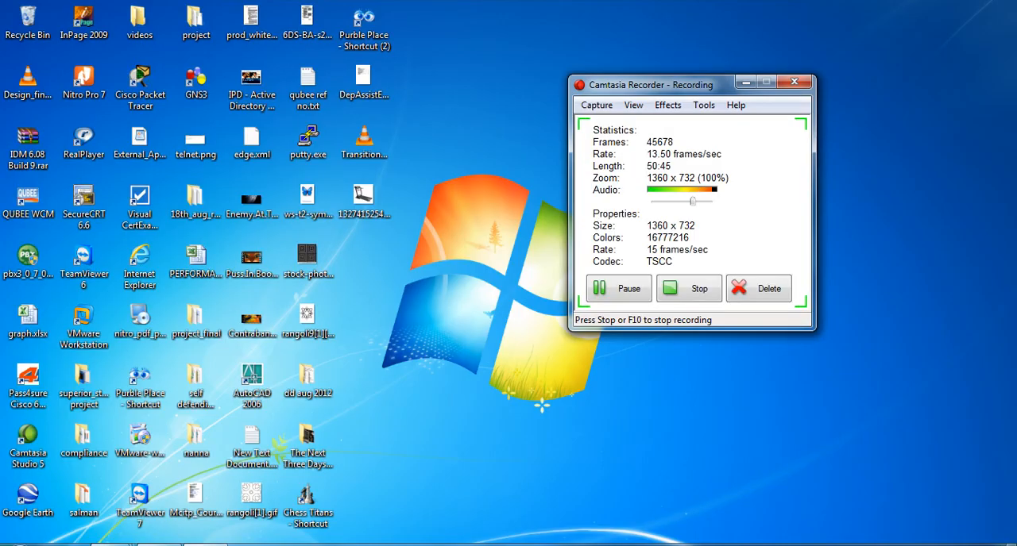